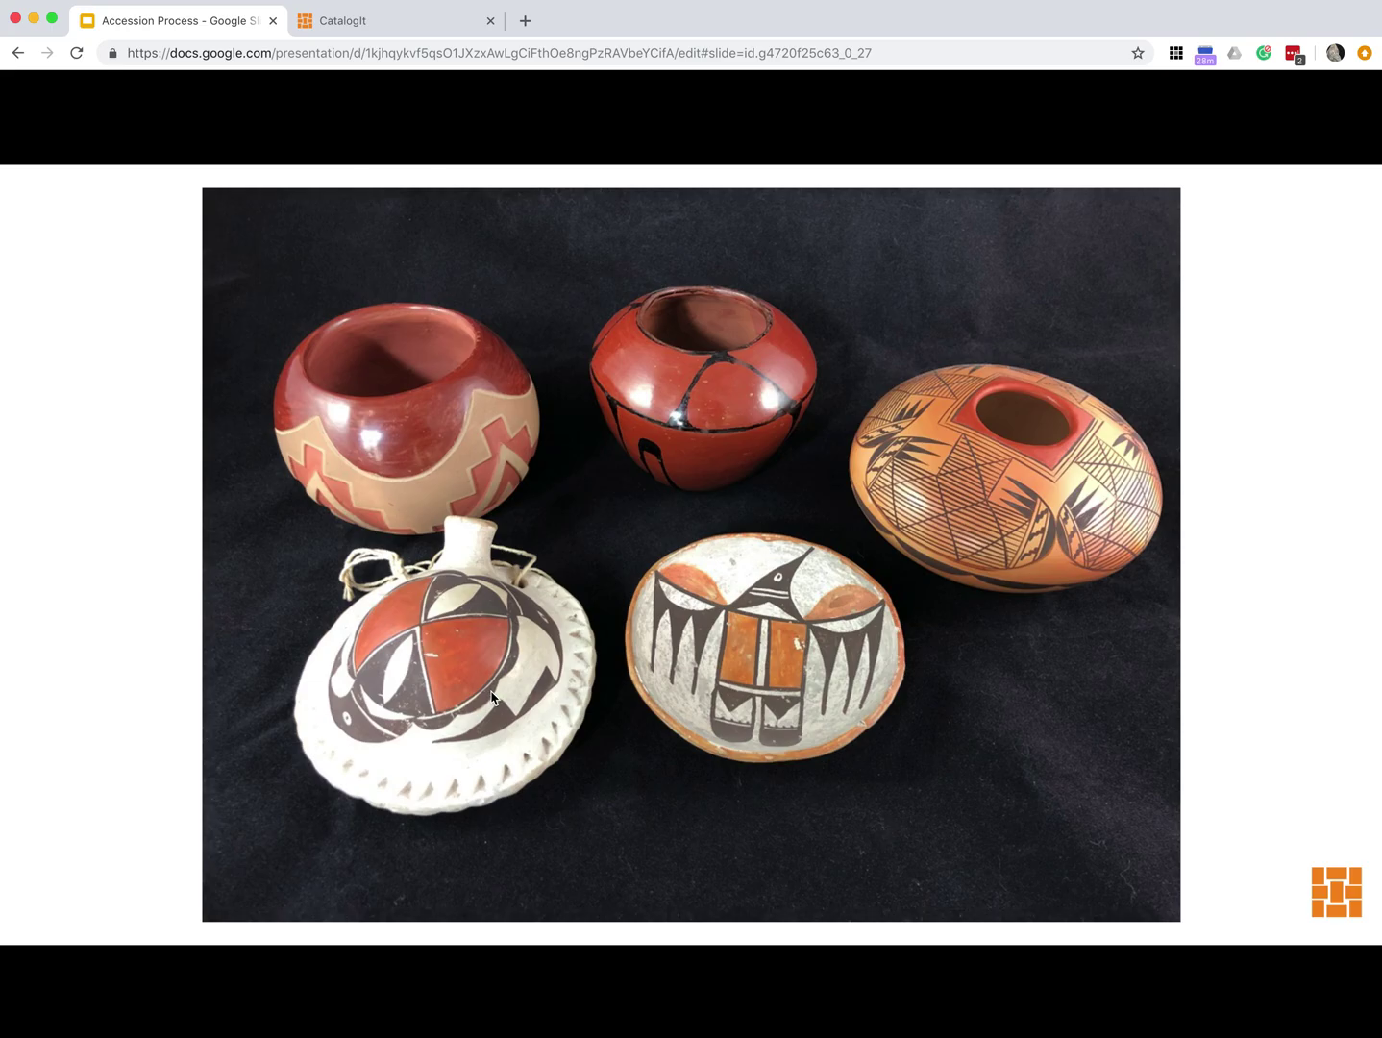
Advance the slideshow to the slide about the item's sequential number, e.g. 2018.4.1
key("Right")
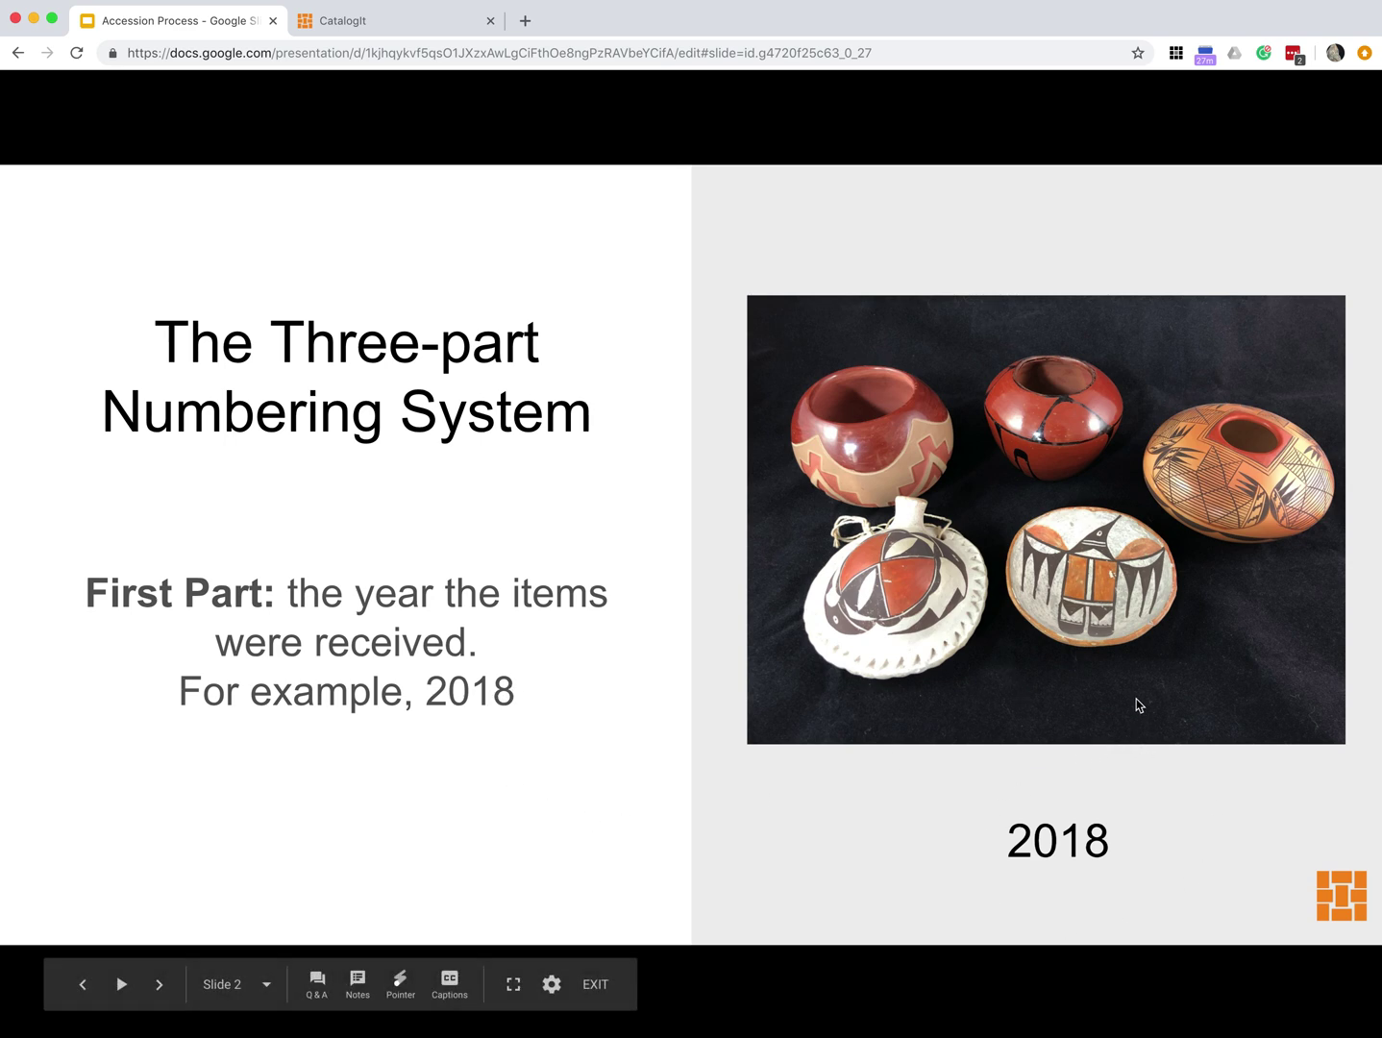
key("Right")
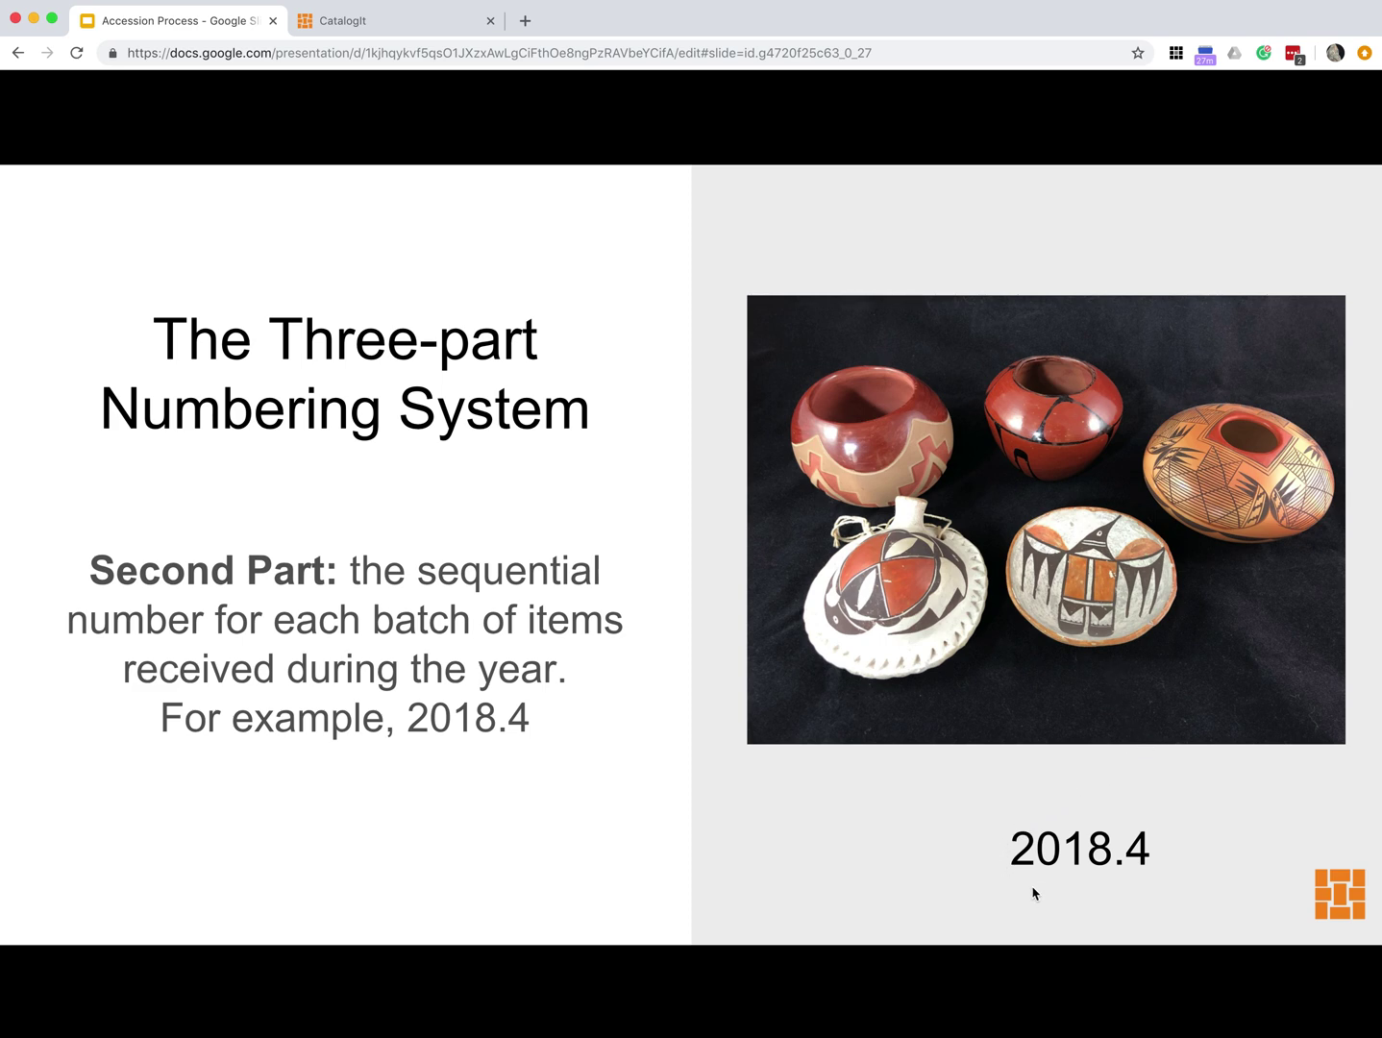
mouse_move(1084, 773)
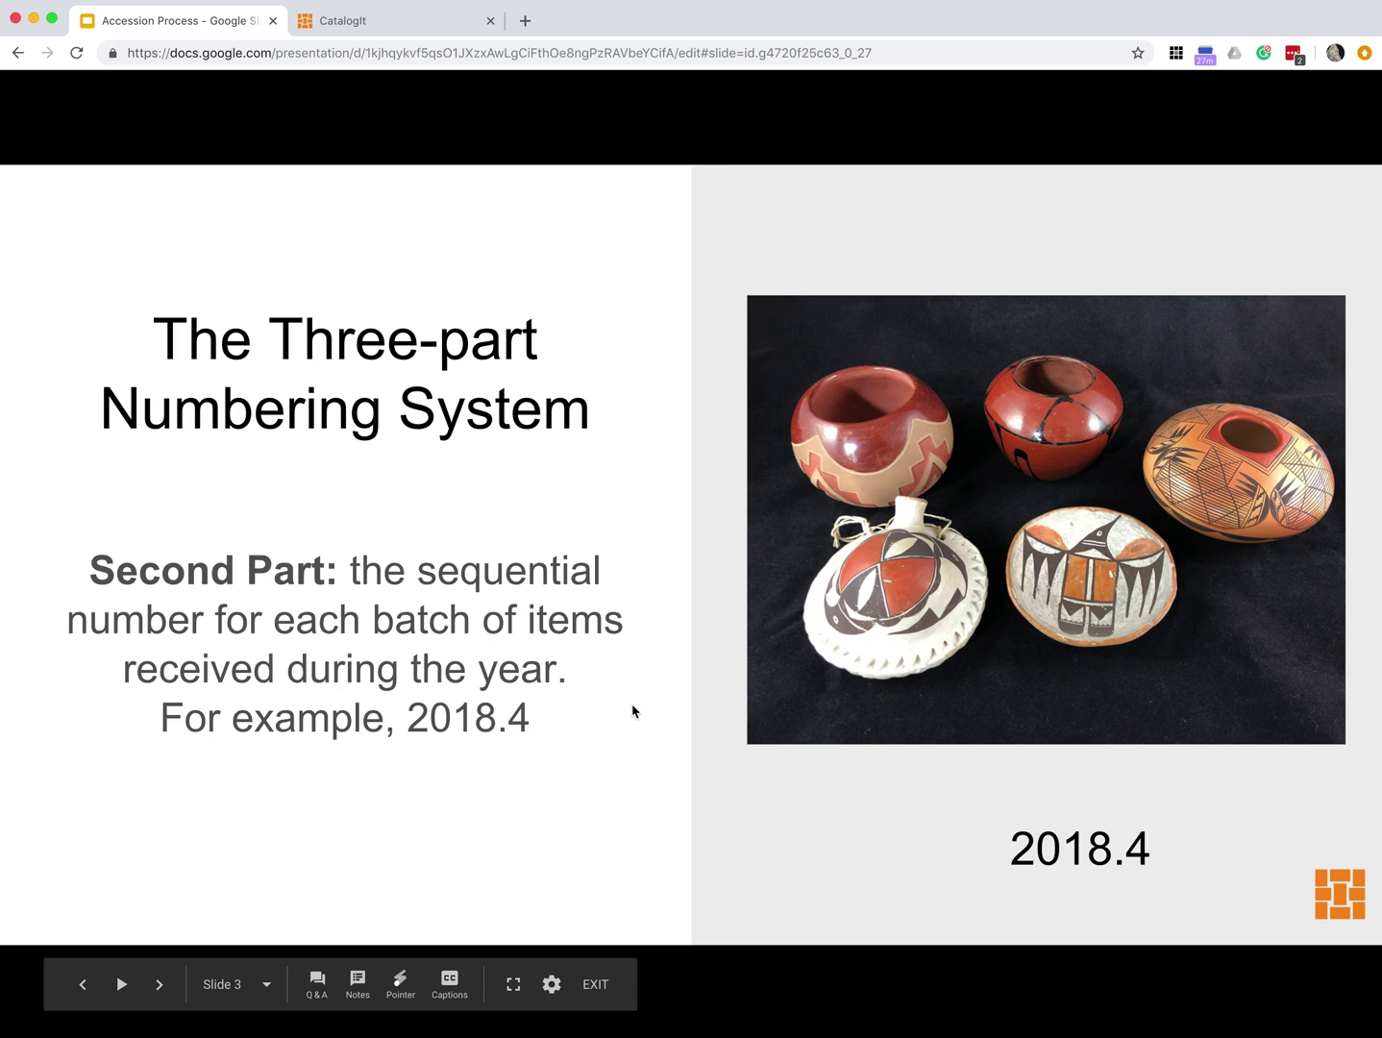
mouse_move(1298, 904)
key("Right")
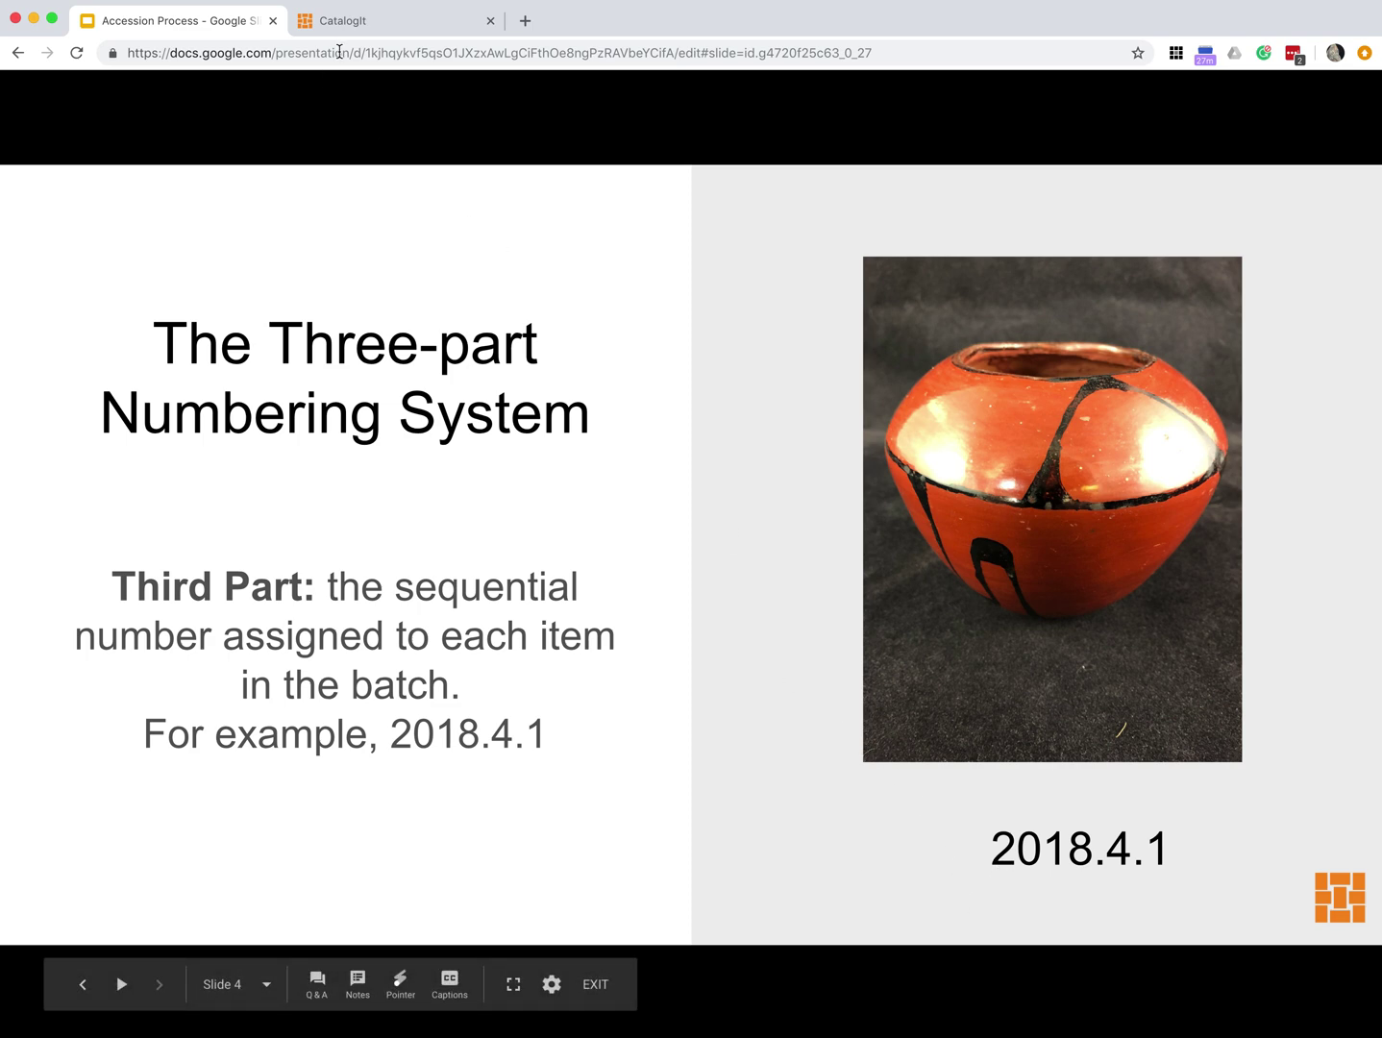
Switch to the CatalogIt tab showing All Entries with 29 catalogued items
left_click(376, 23)
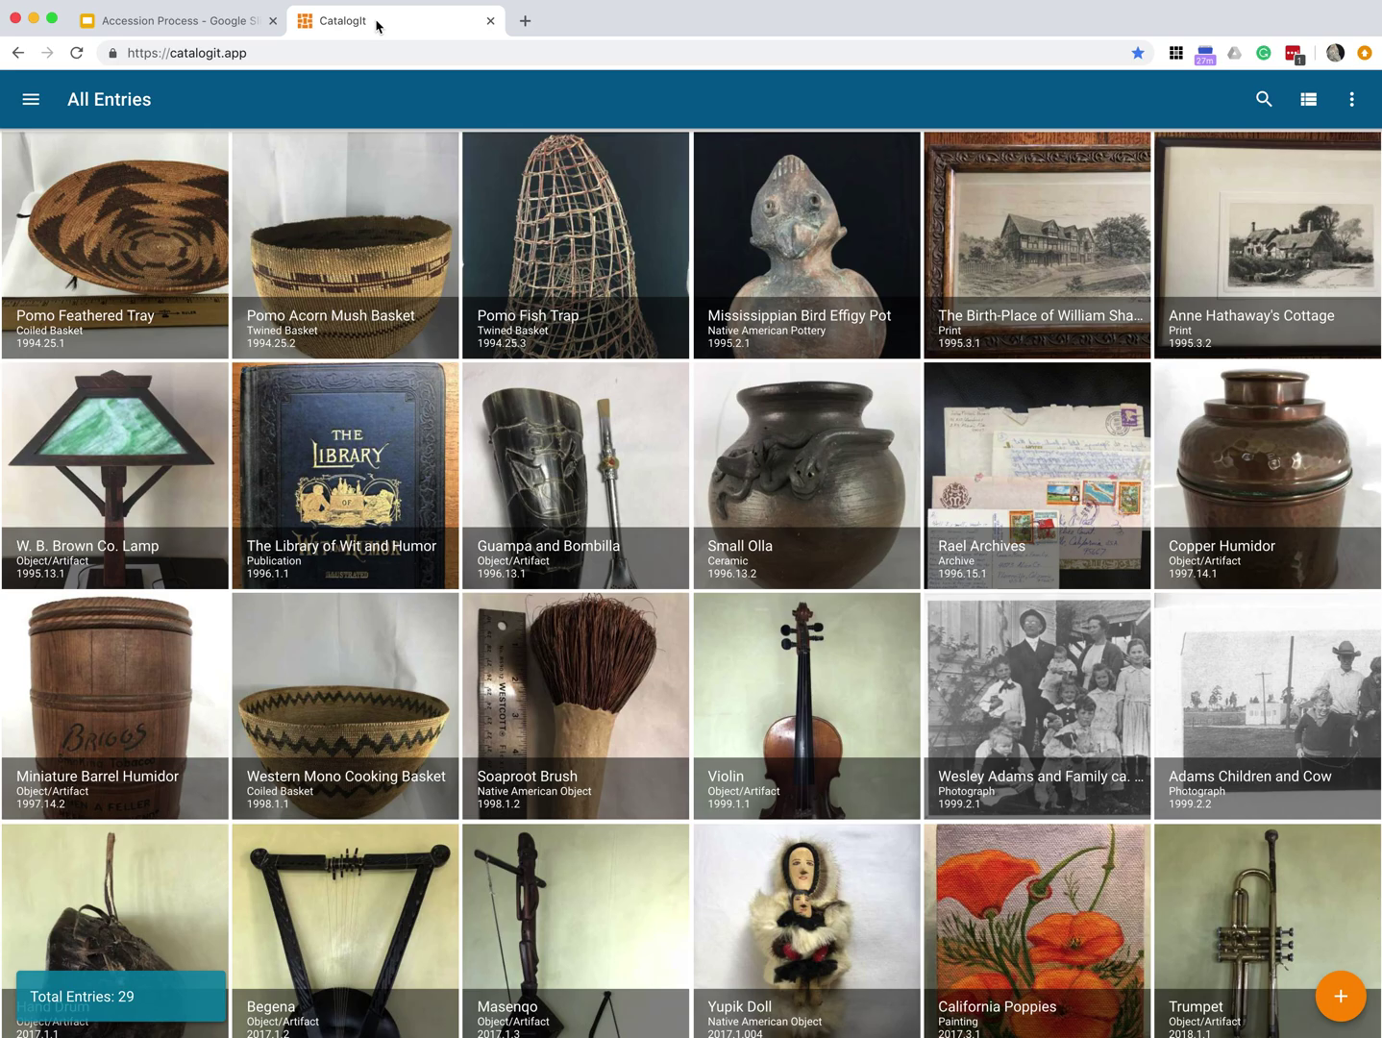
Go to the Accession profile list and start a new accession record numbered 2018.4
left_click(30, 104)
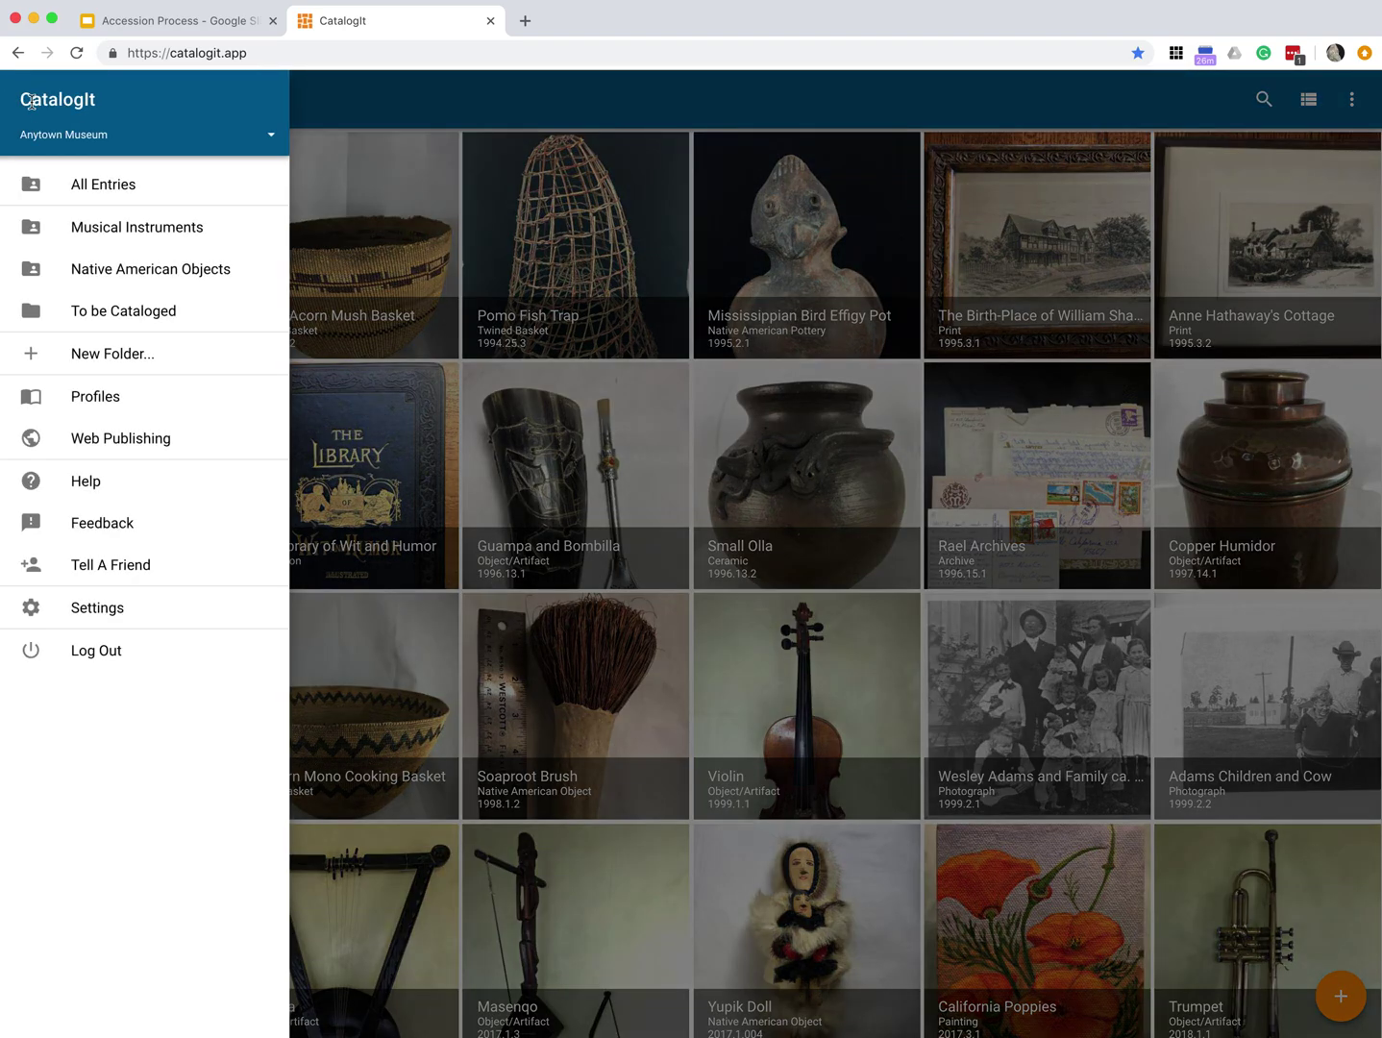
left_click(101, 397)
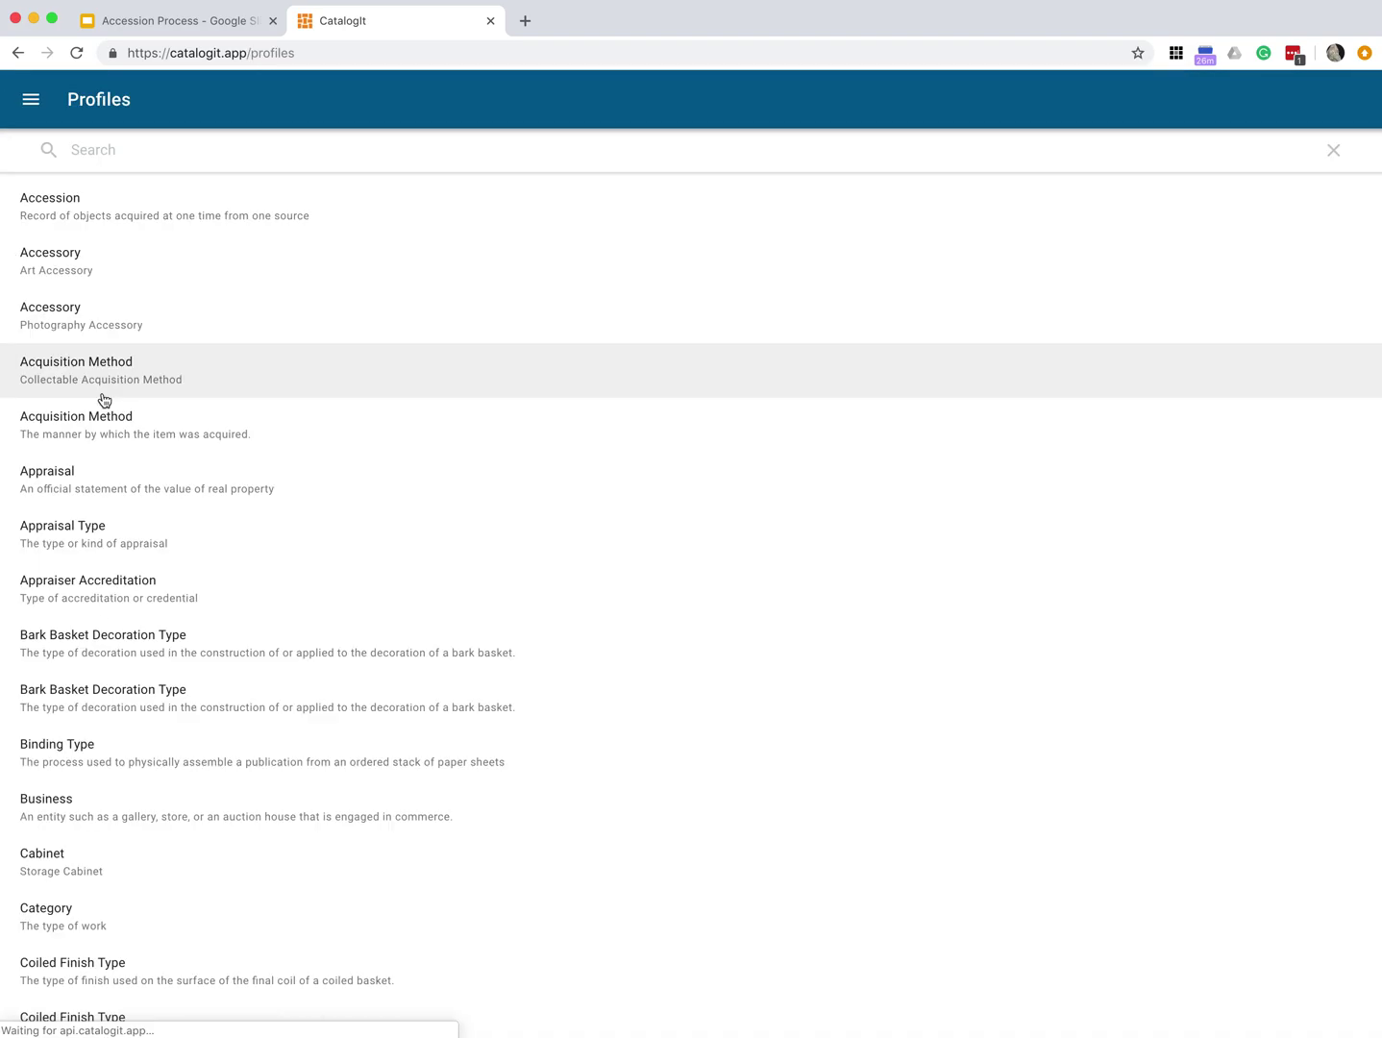
left_click(157, 220)
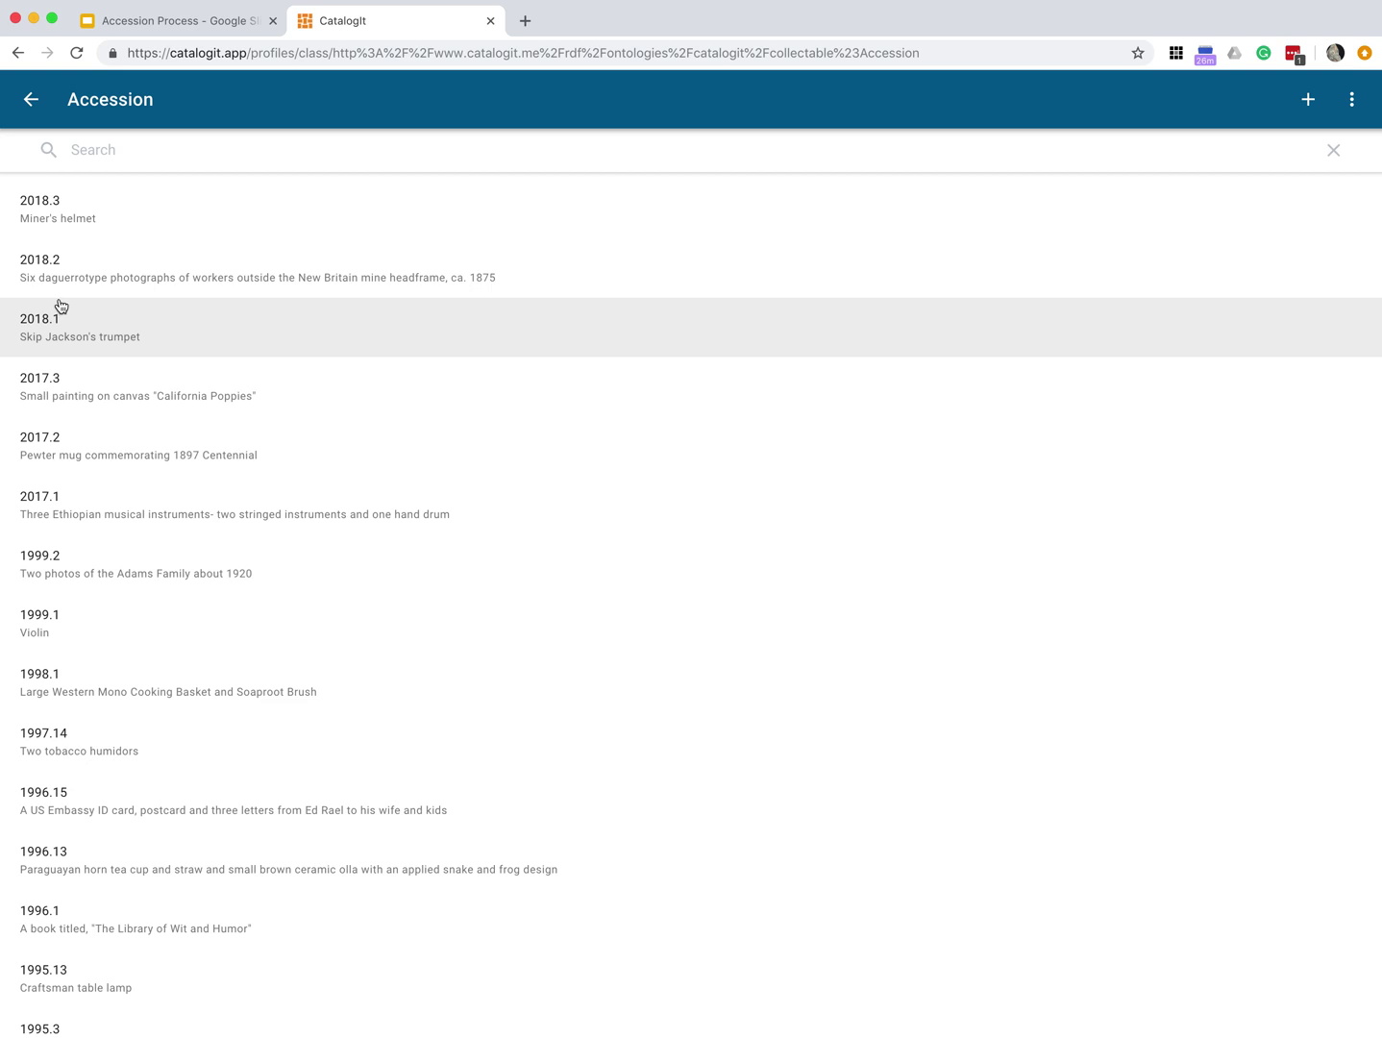
left_click(1308, 105)
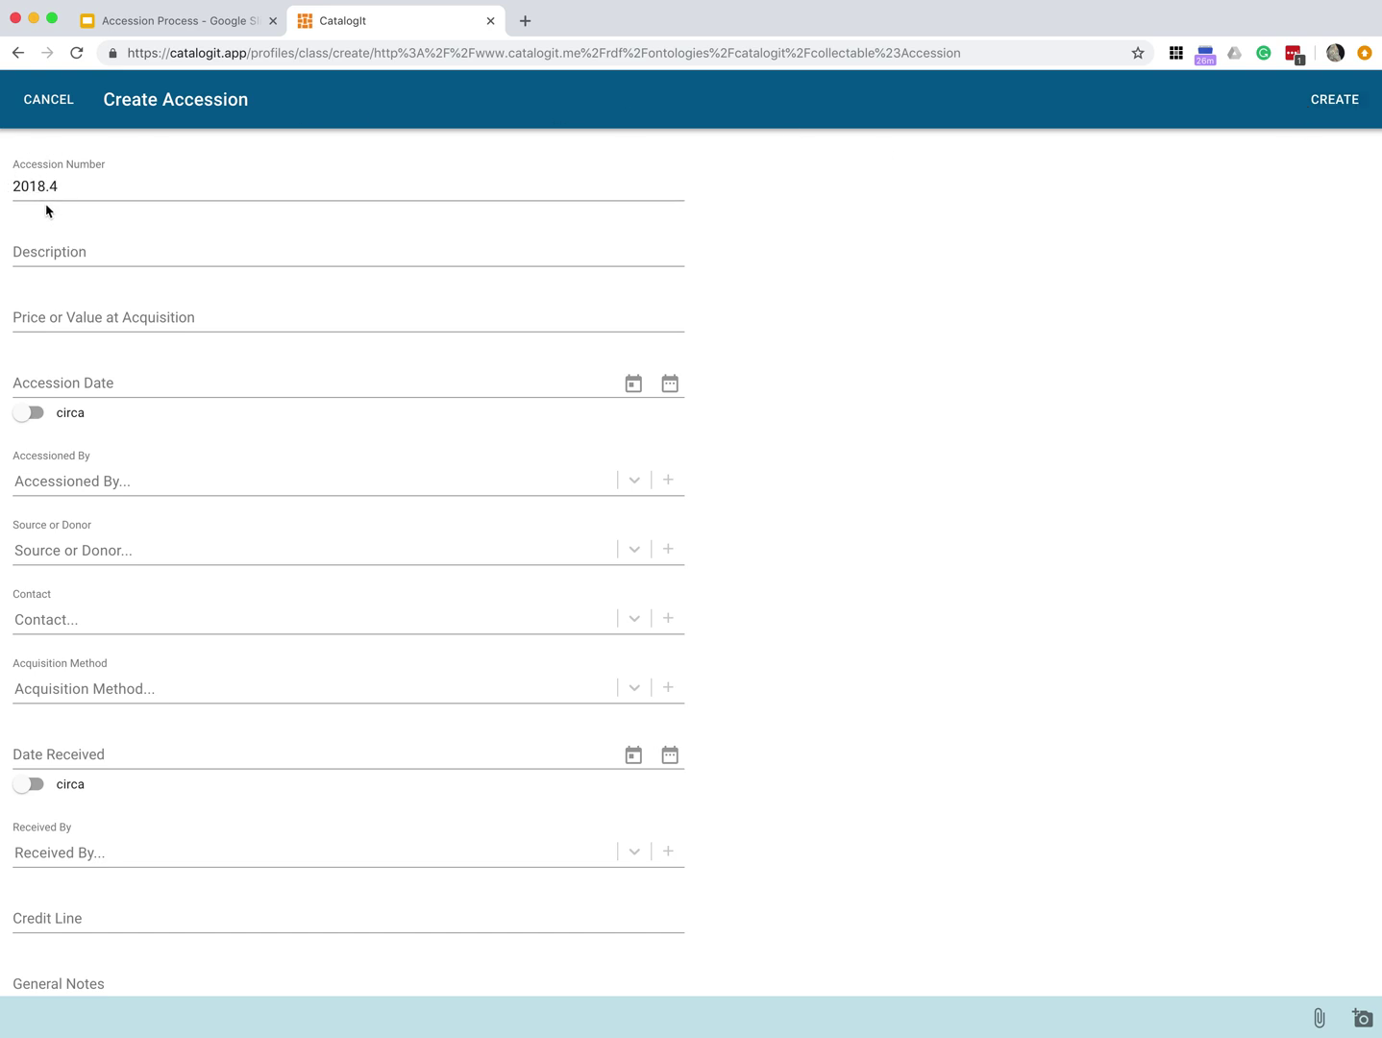
Enter the accession description 'Five pieces of Southwest Pottery' and bring up the Source or Donor list
left_click(81, 242)
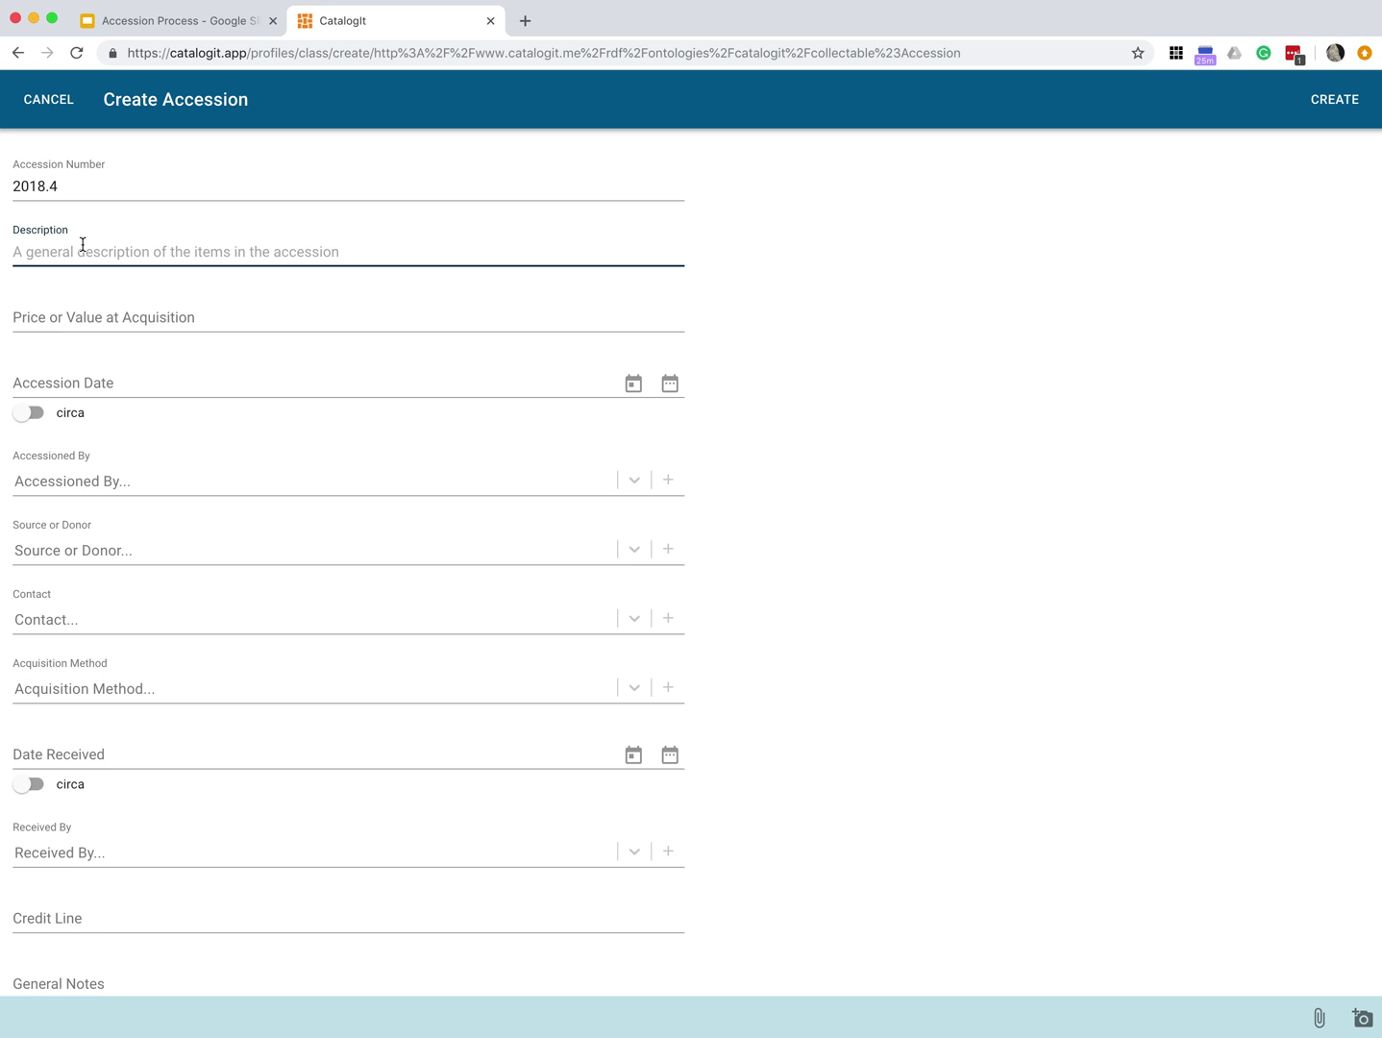
type("Five ")
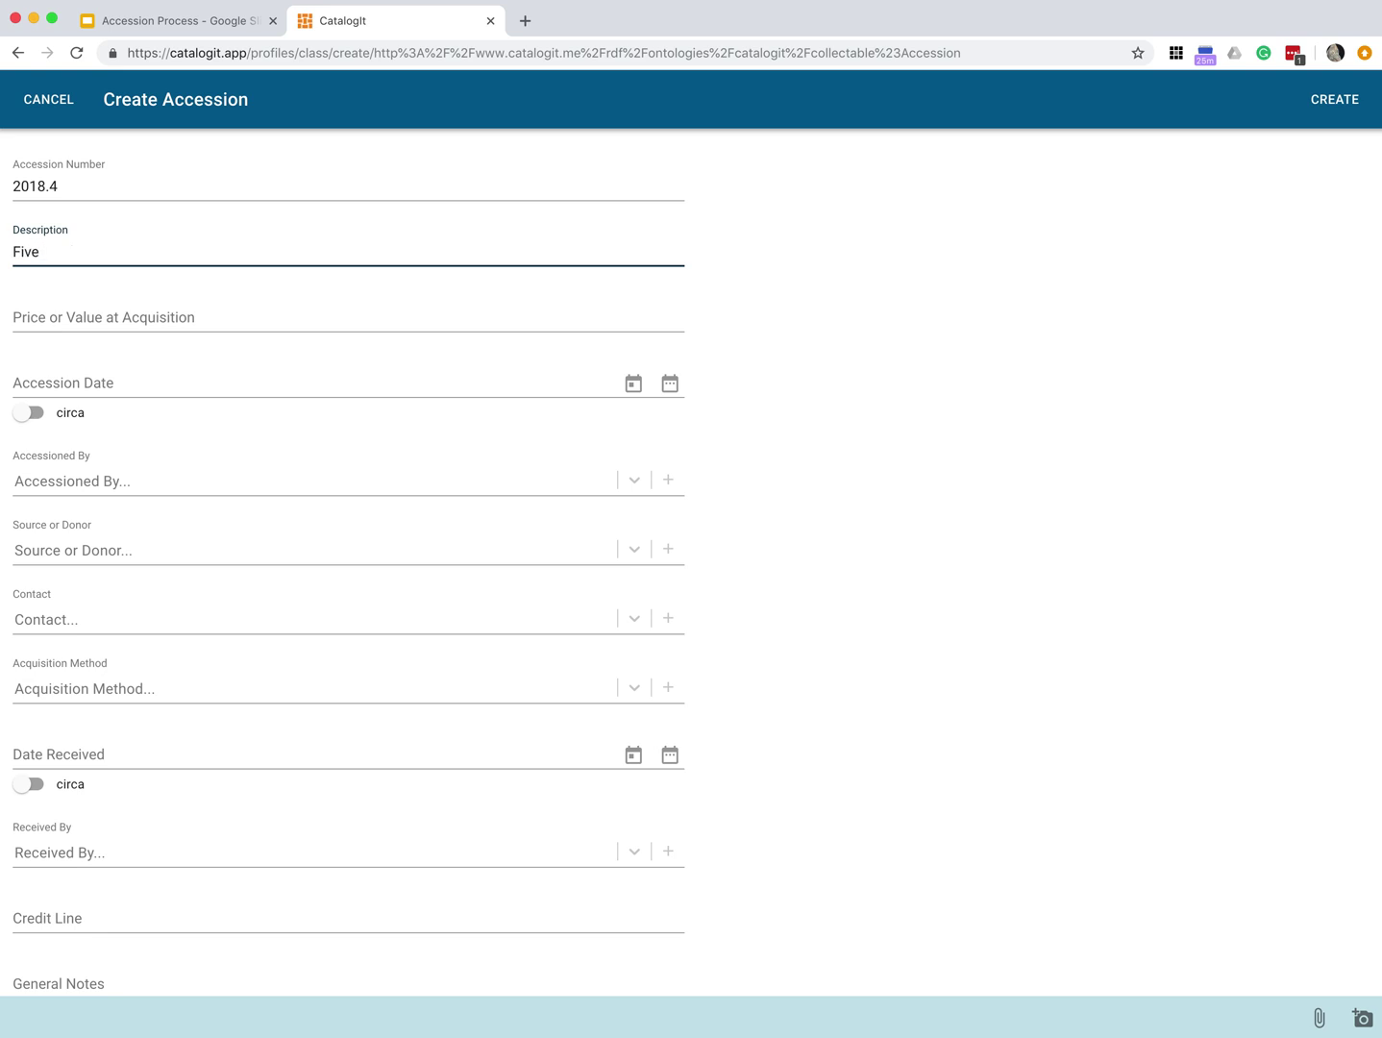
type("pieces of Southwest Pottery")
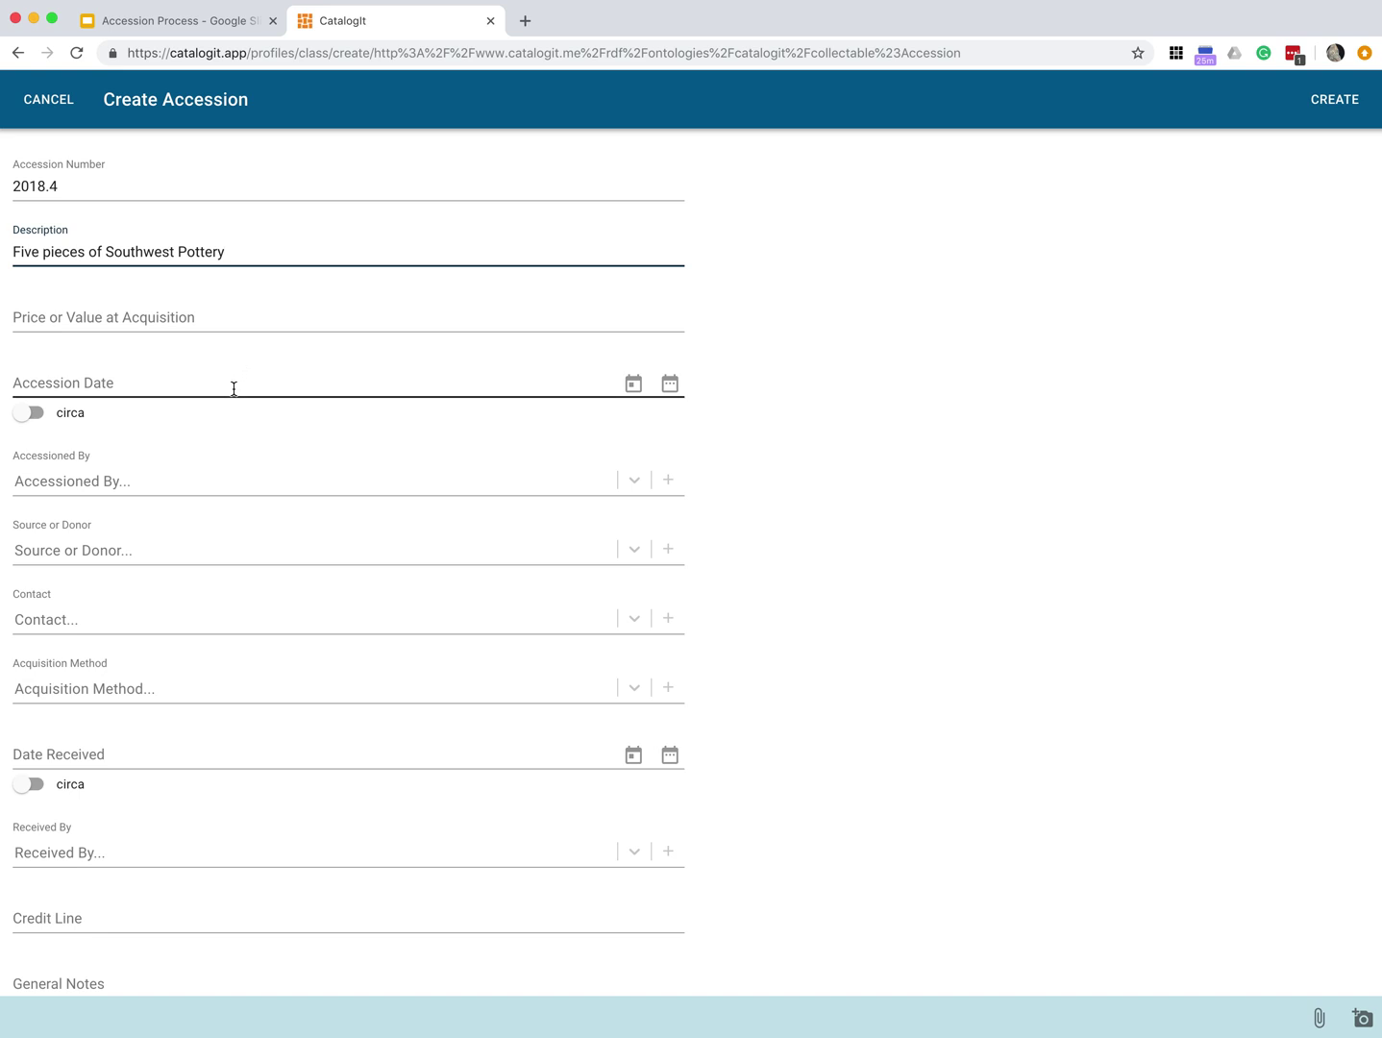
left_click(107, 549)
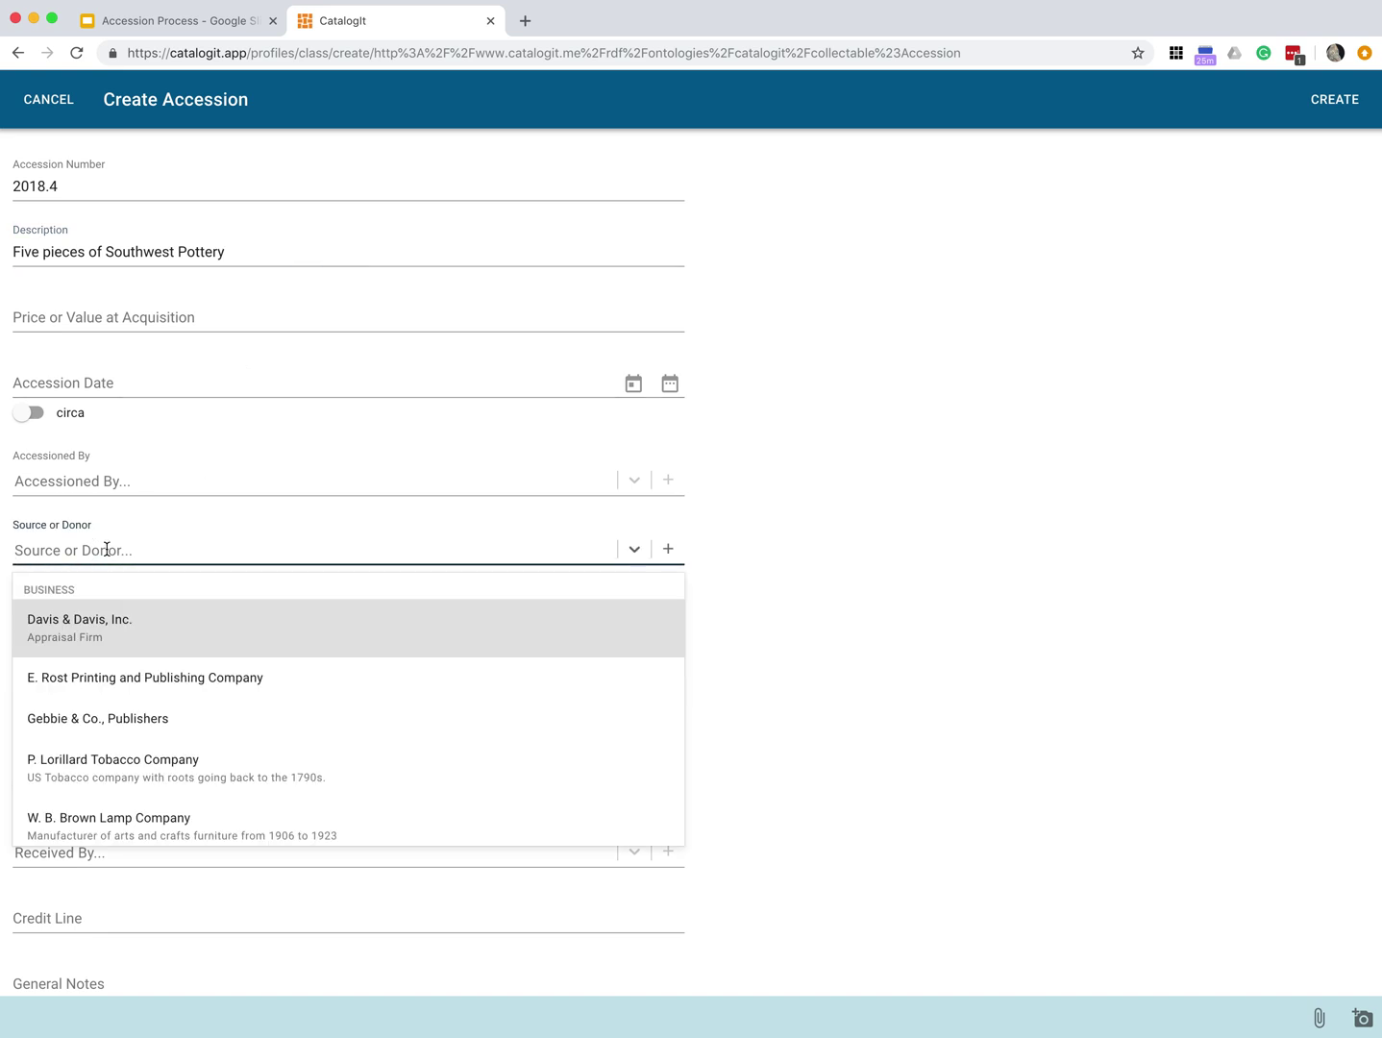
Set the donor to the matching person and the received date to 11/18/2018
type("mar")
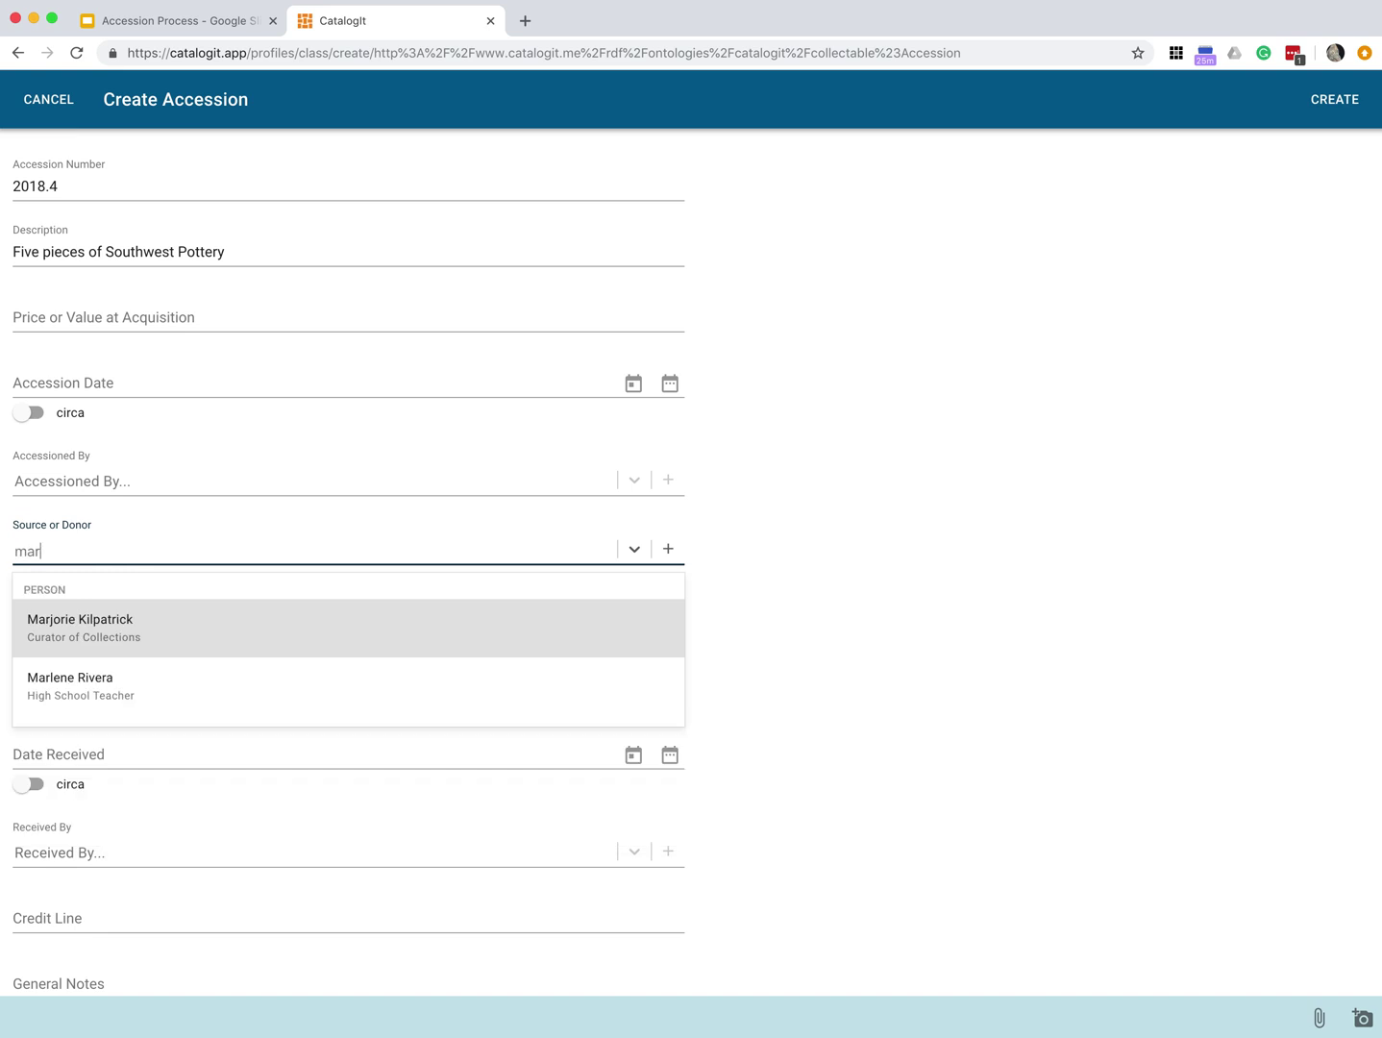
left_click(58, 695)
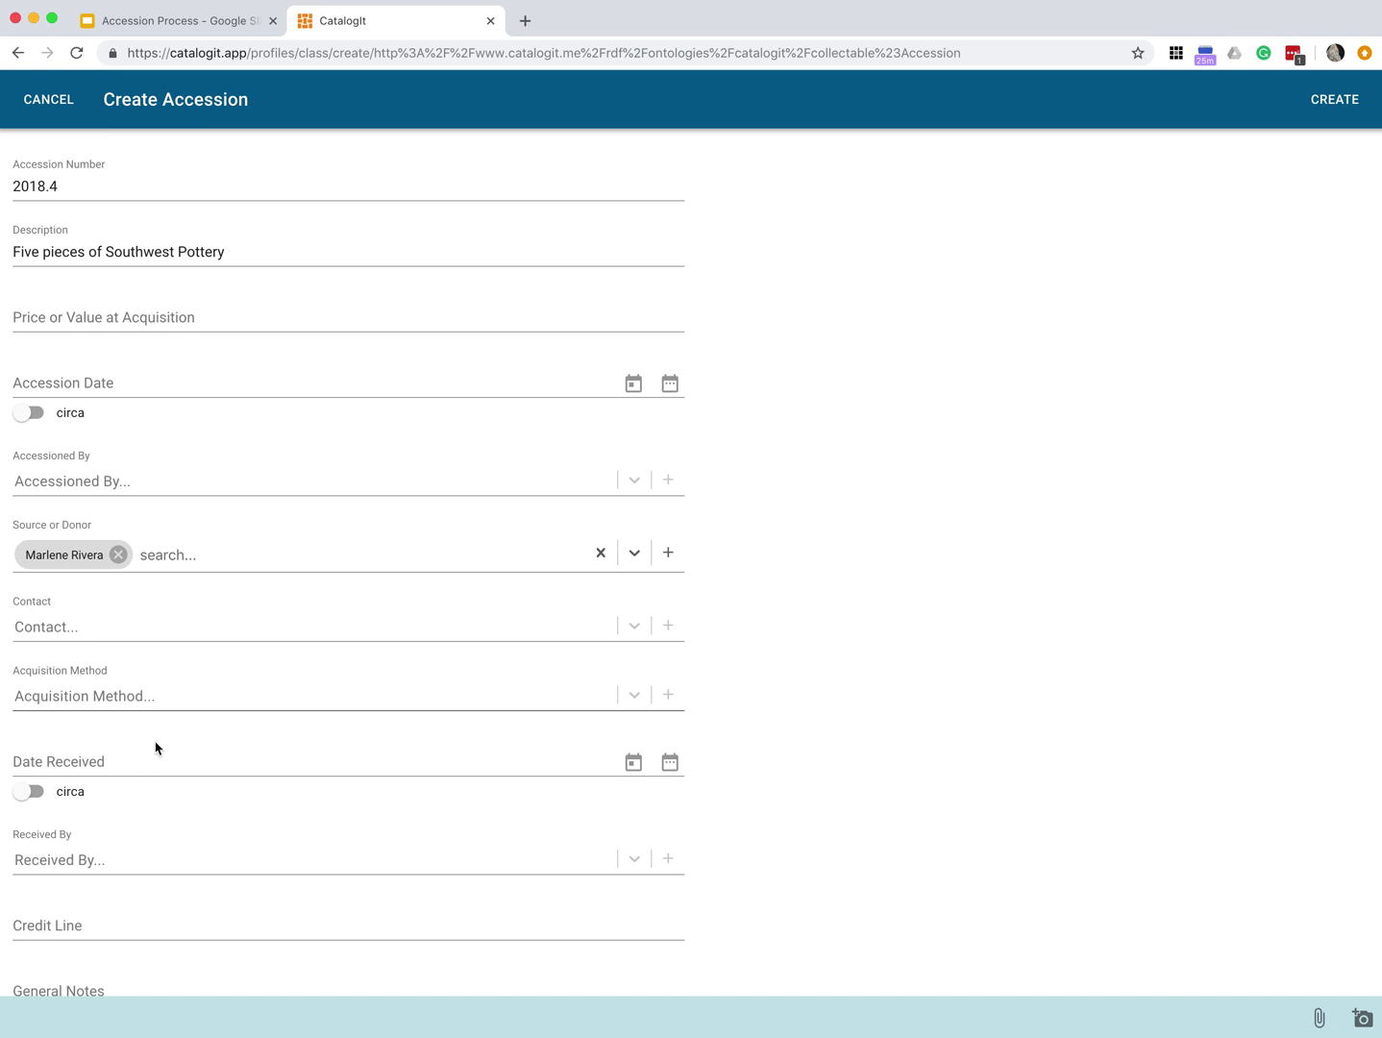
left_click(633, 762)
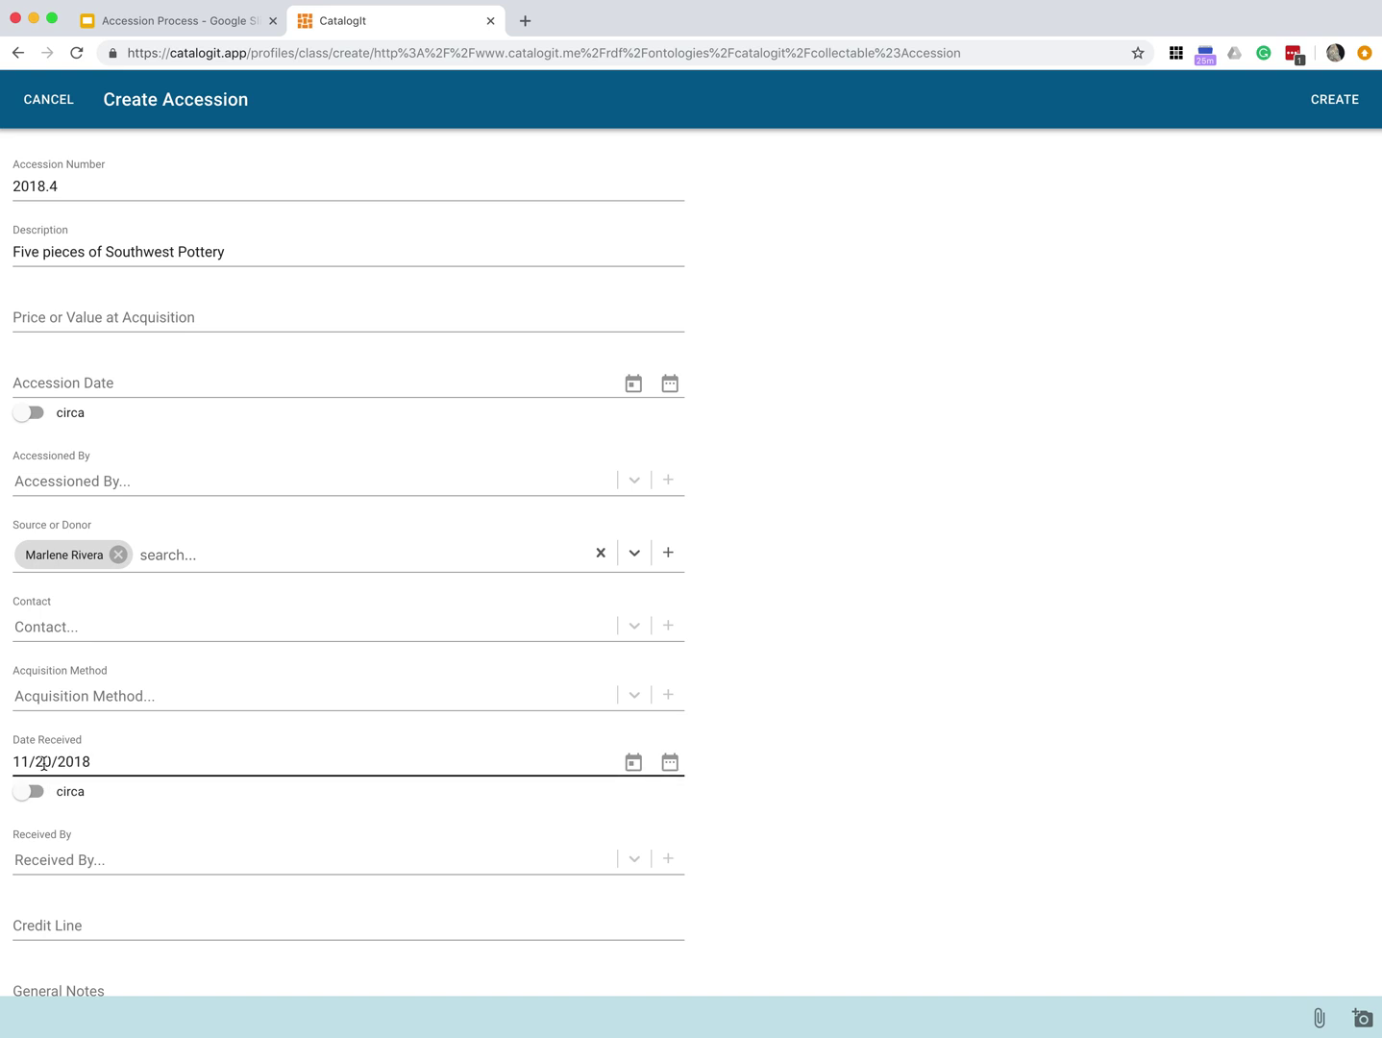
left_click_drag(38, 762, 52, 759)
type("18")
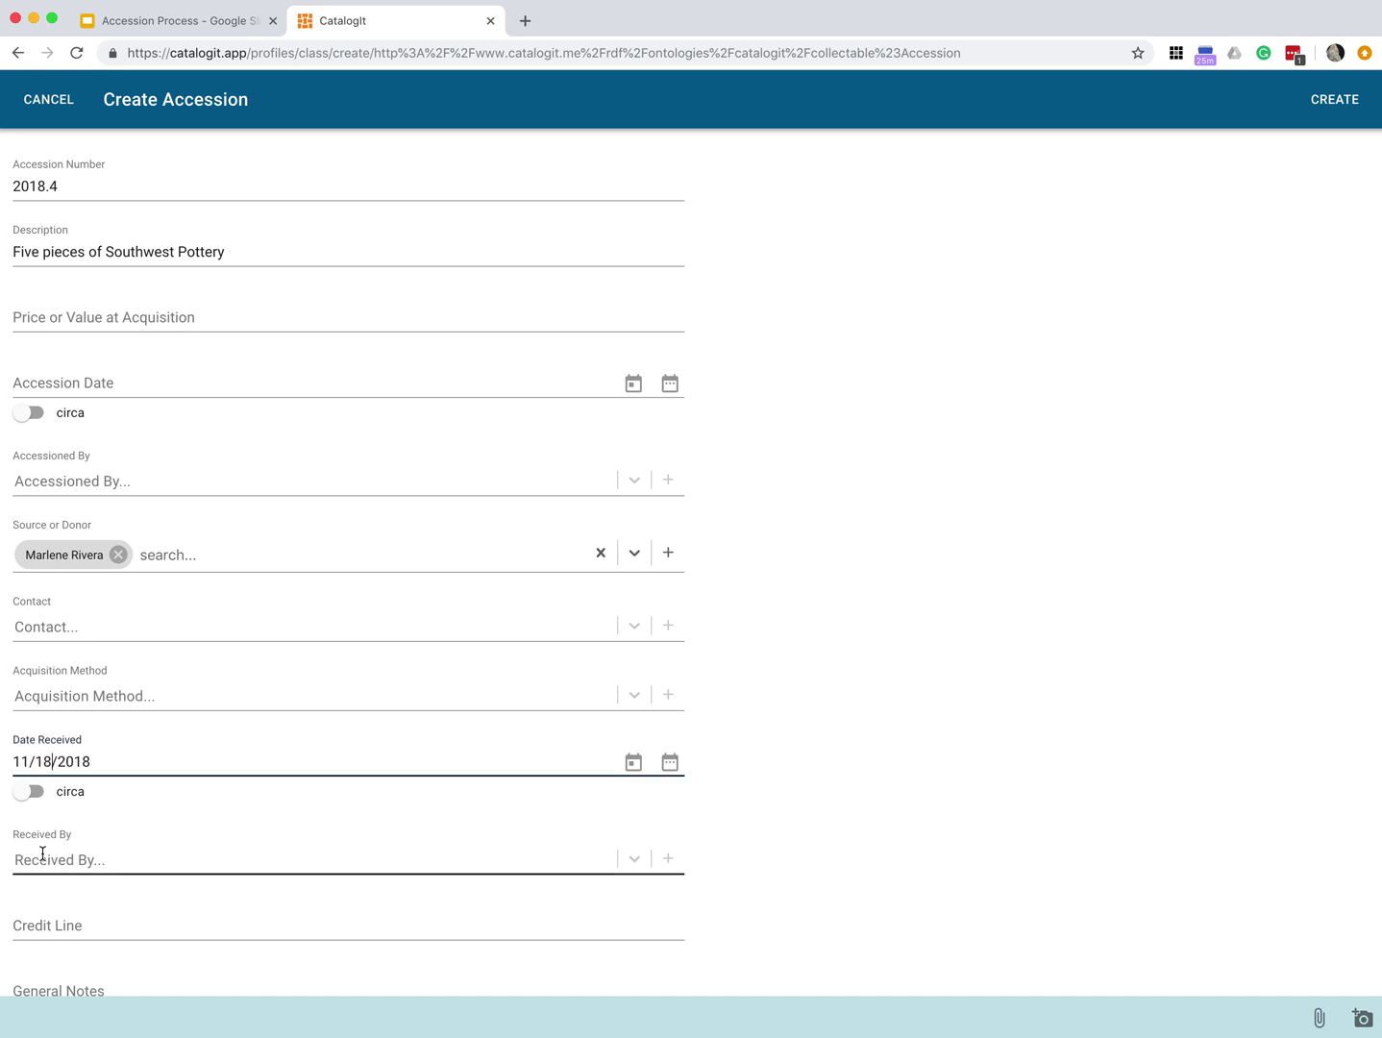
Set the accession's acquisition method to Gift
scroll(114, 851, "down", 1)
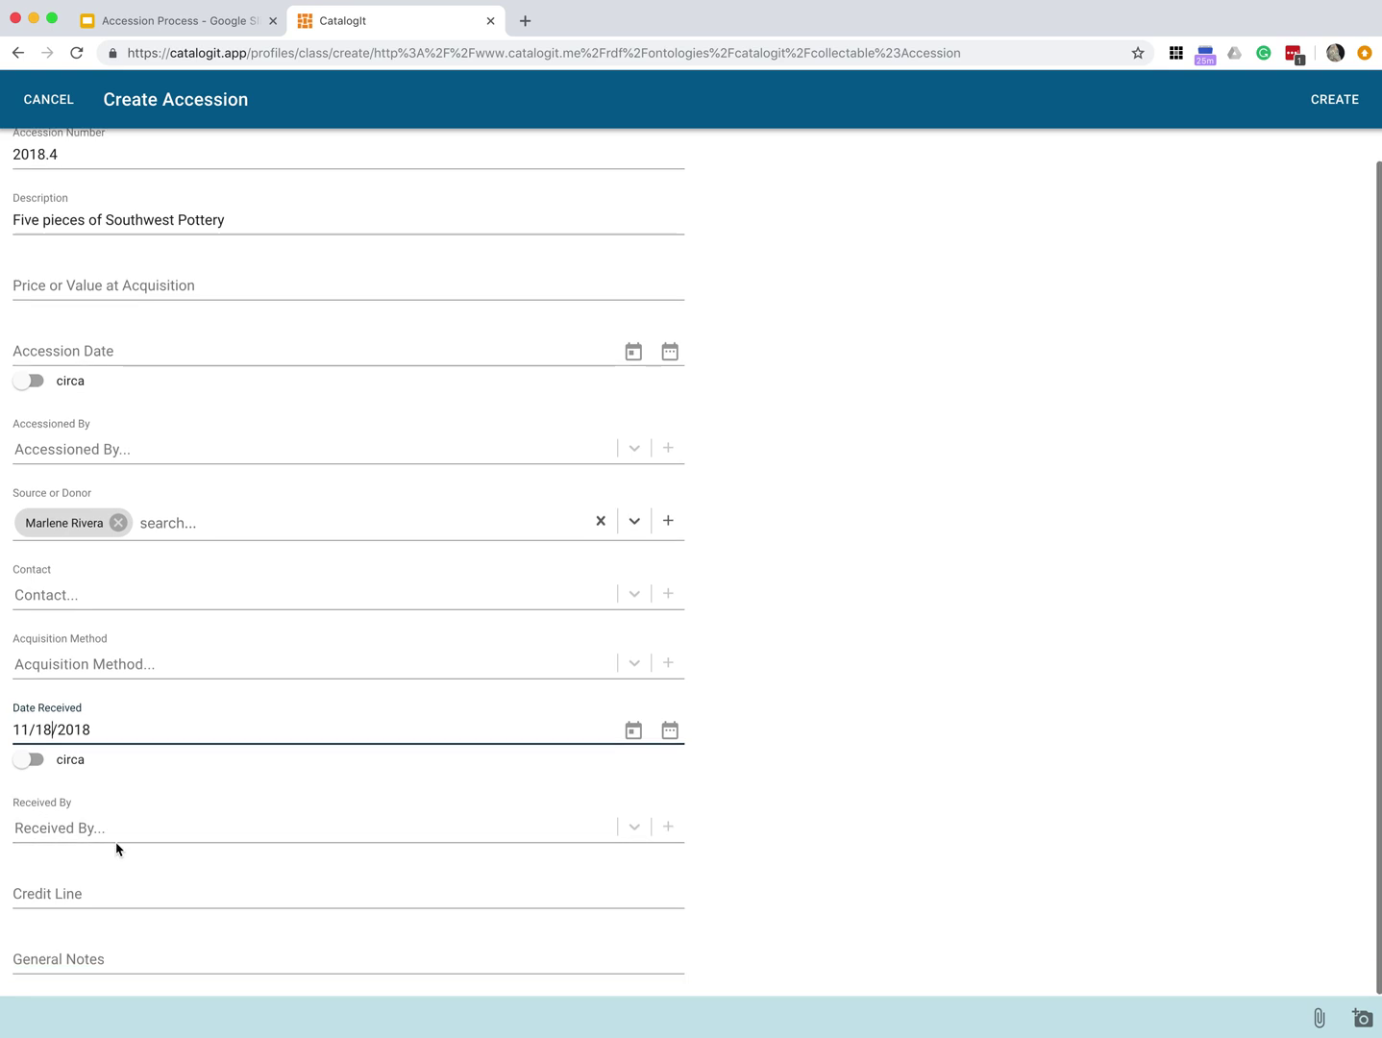
left_click(100, 663)
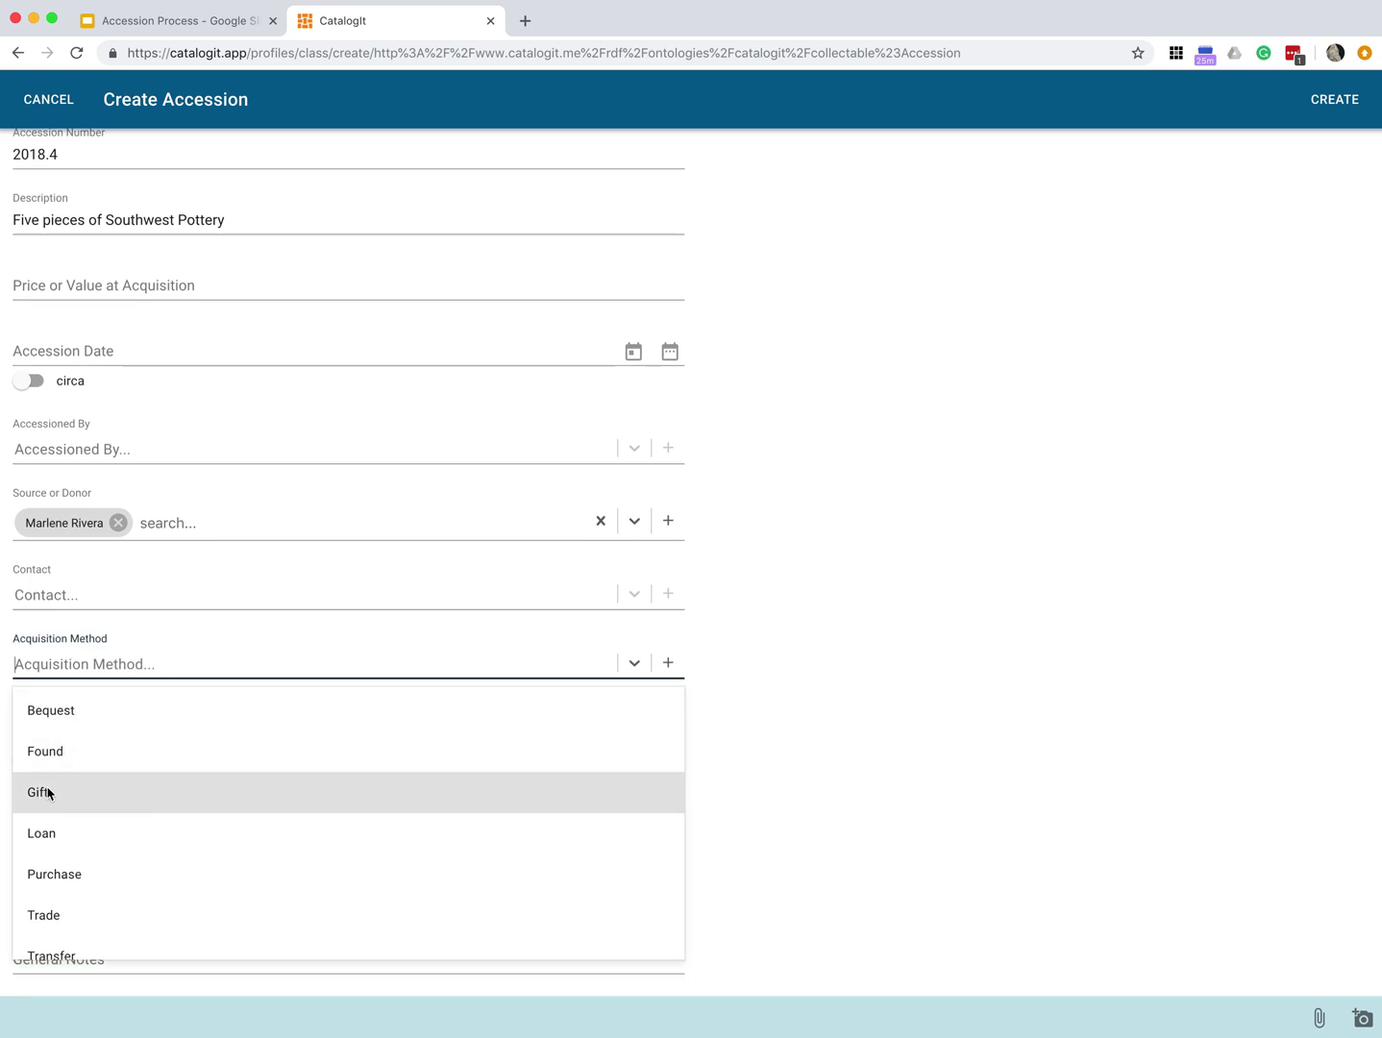
left_click(48, 794)
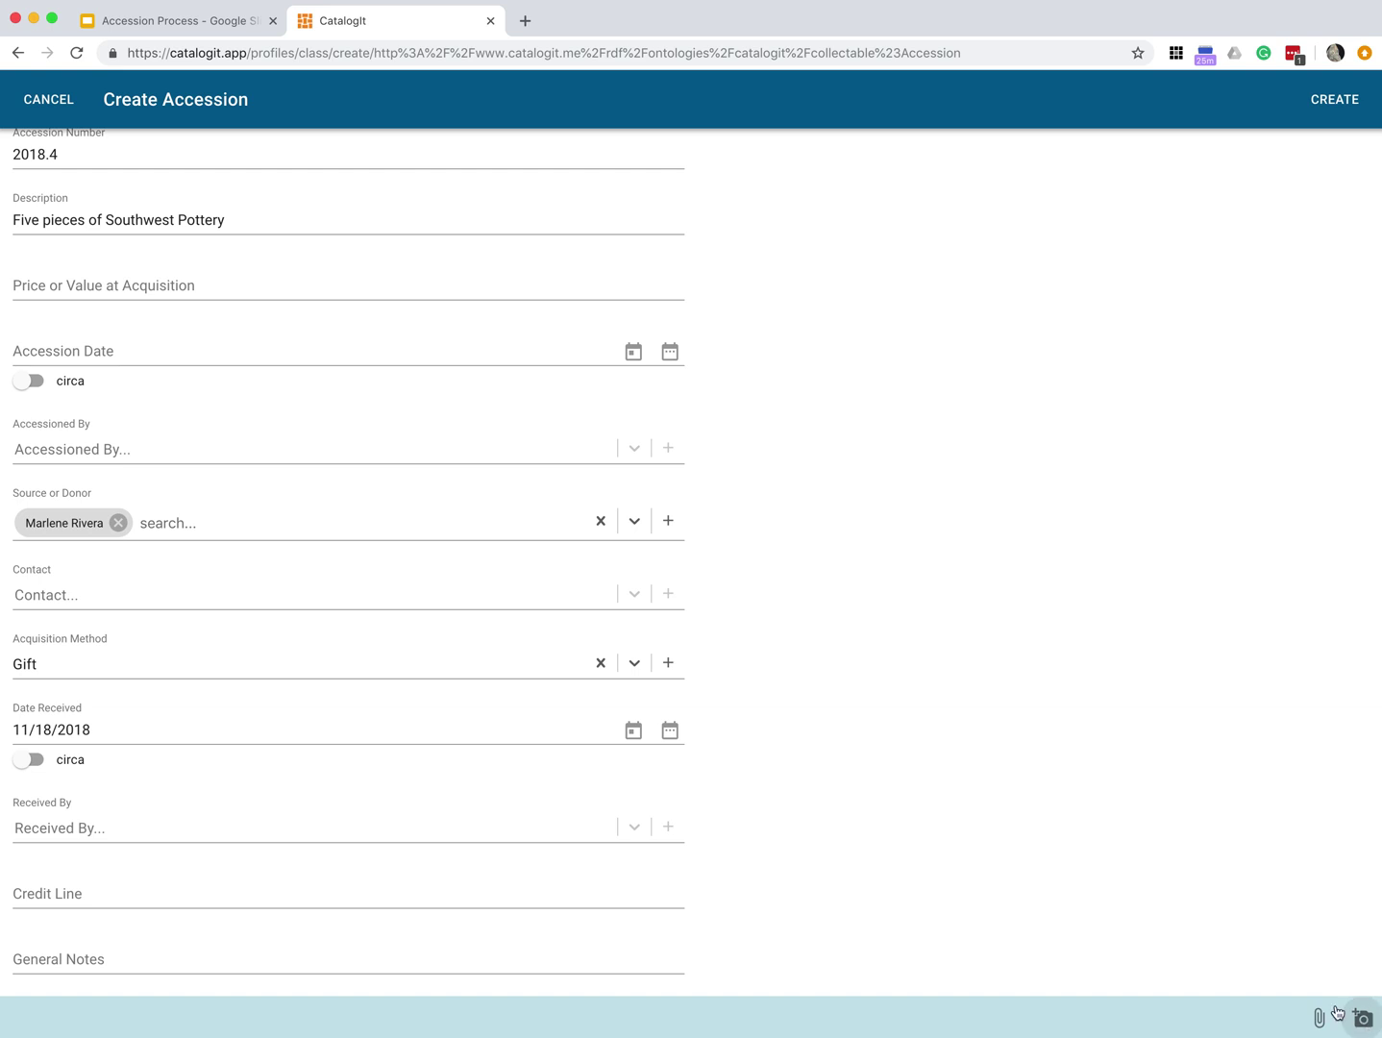
left_click(1364, 1021)
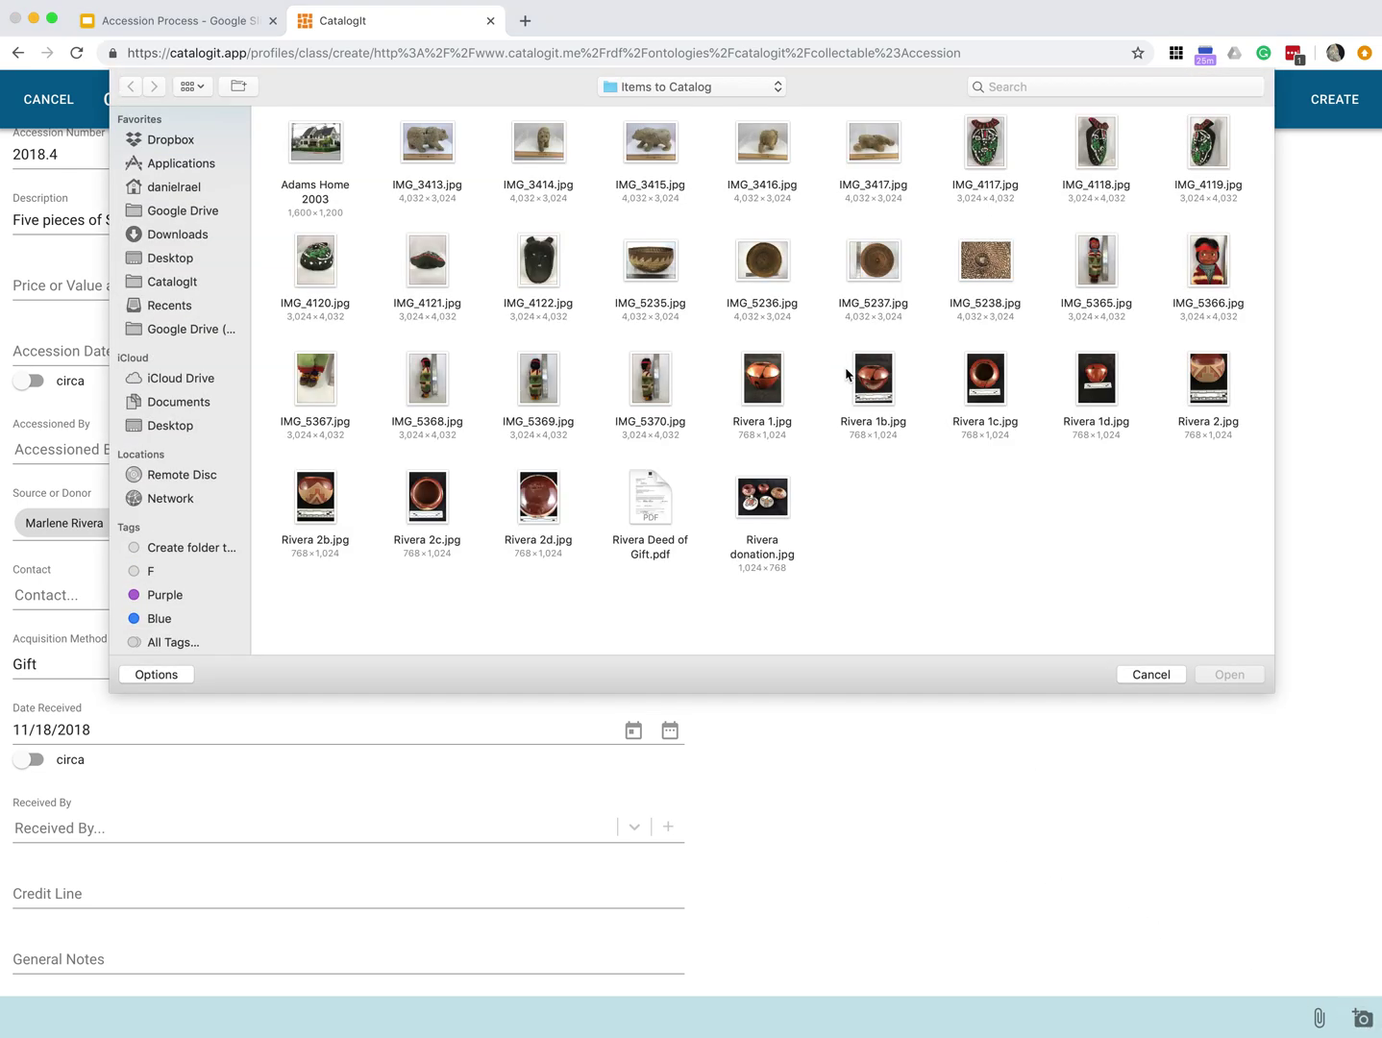
Attach the photo of the five pots and the Deed of Gift PDF to the accession
left_click(757, 497)
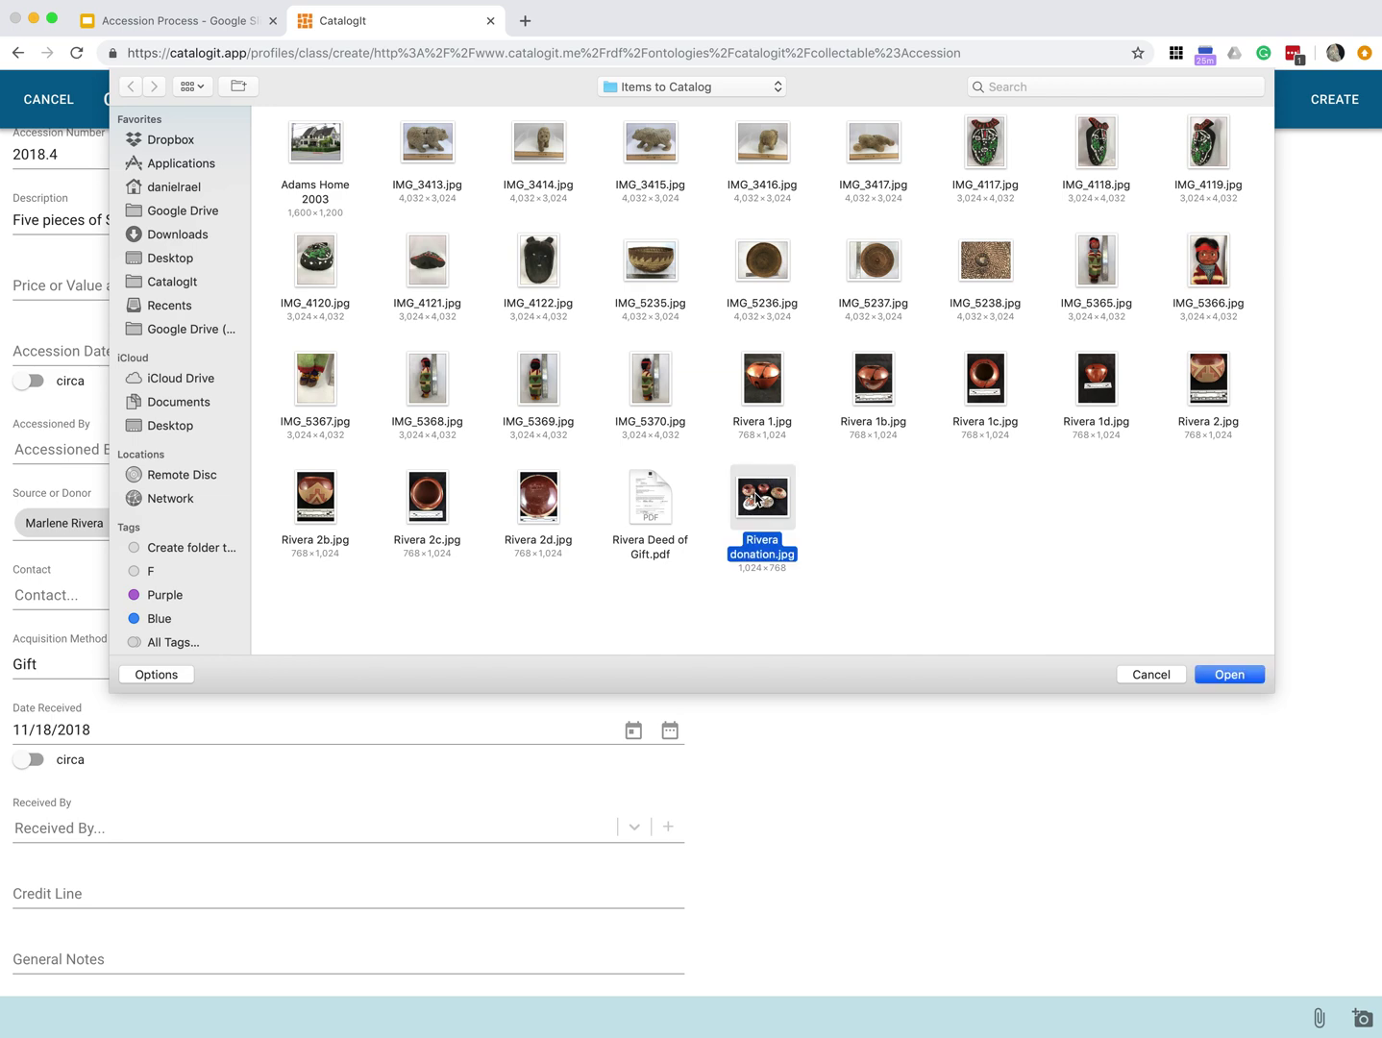
left_click(1216, 677)
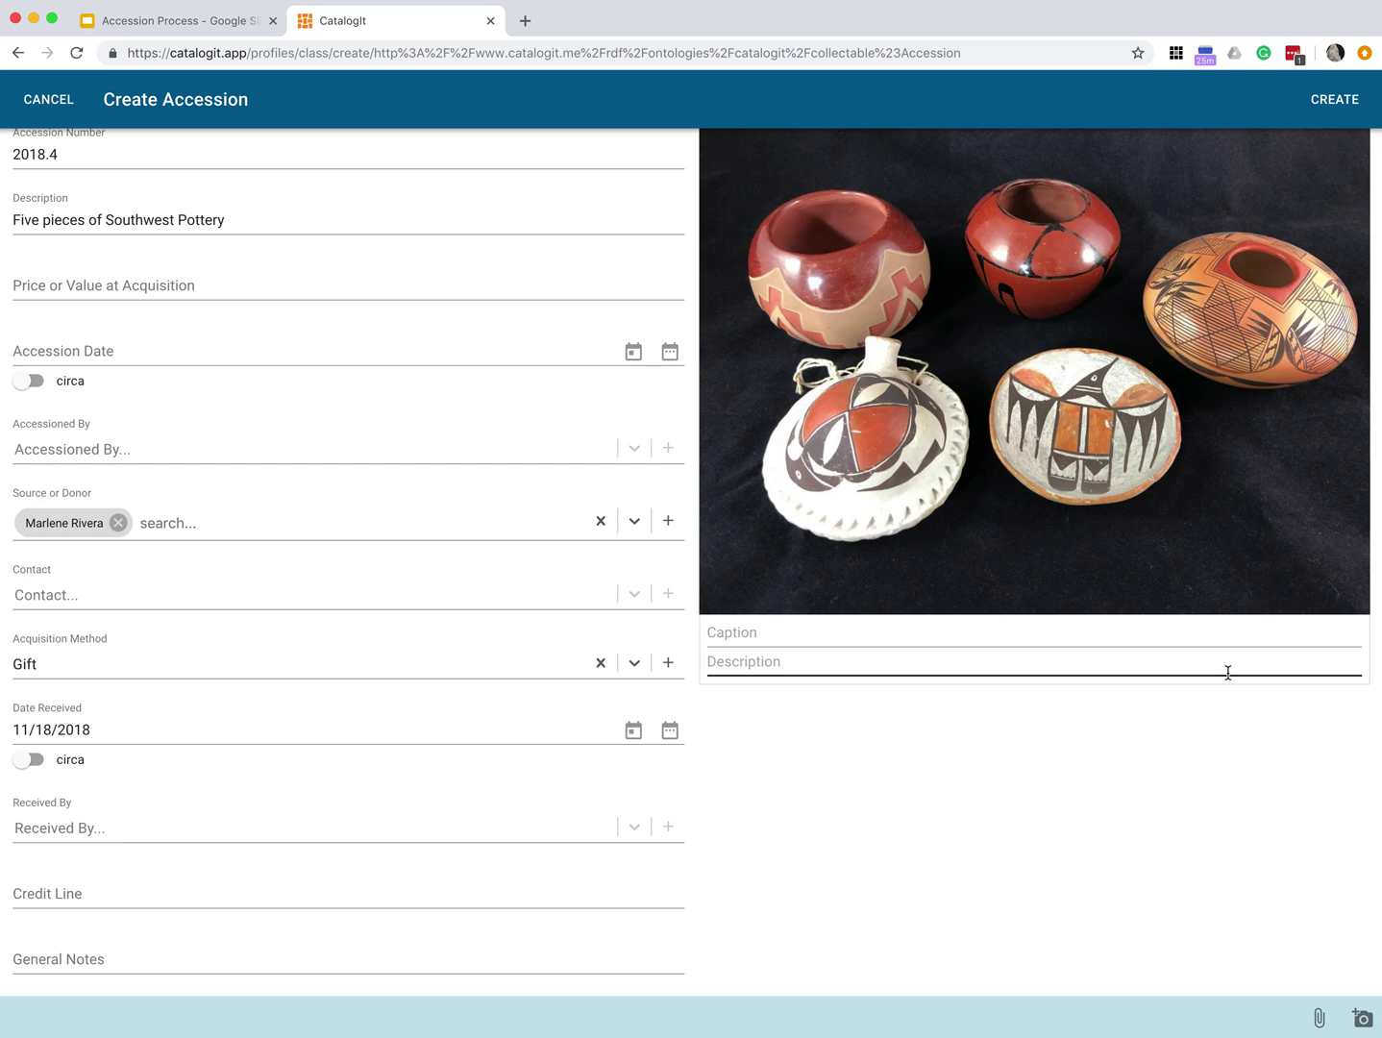
left_click(1320, 1020)
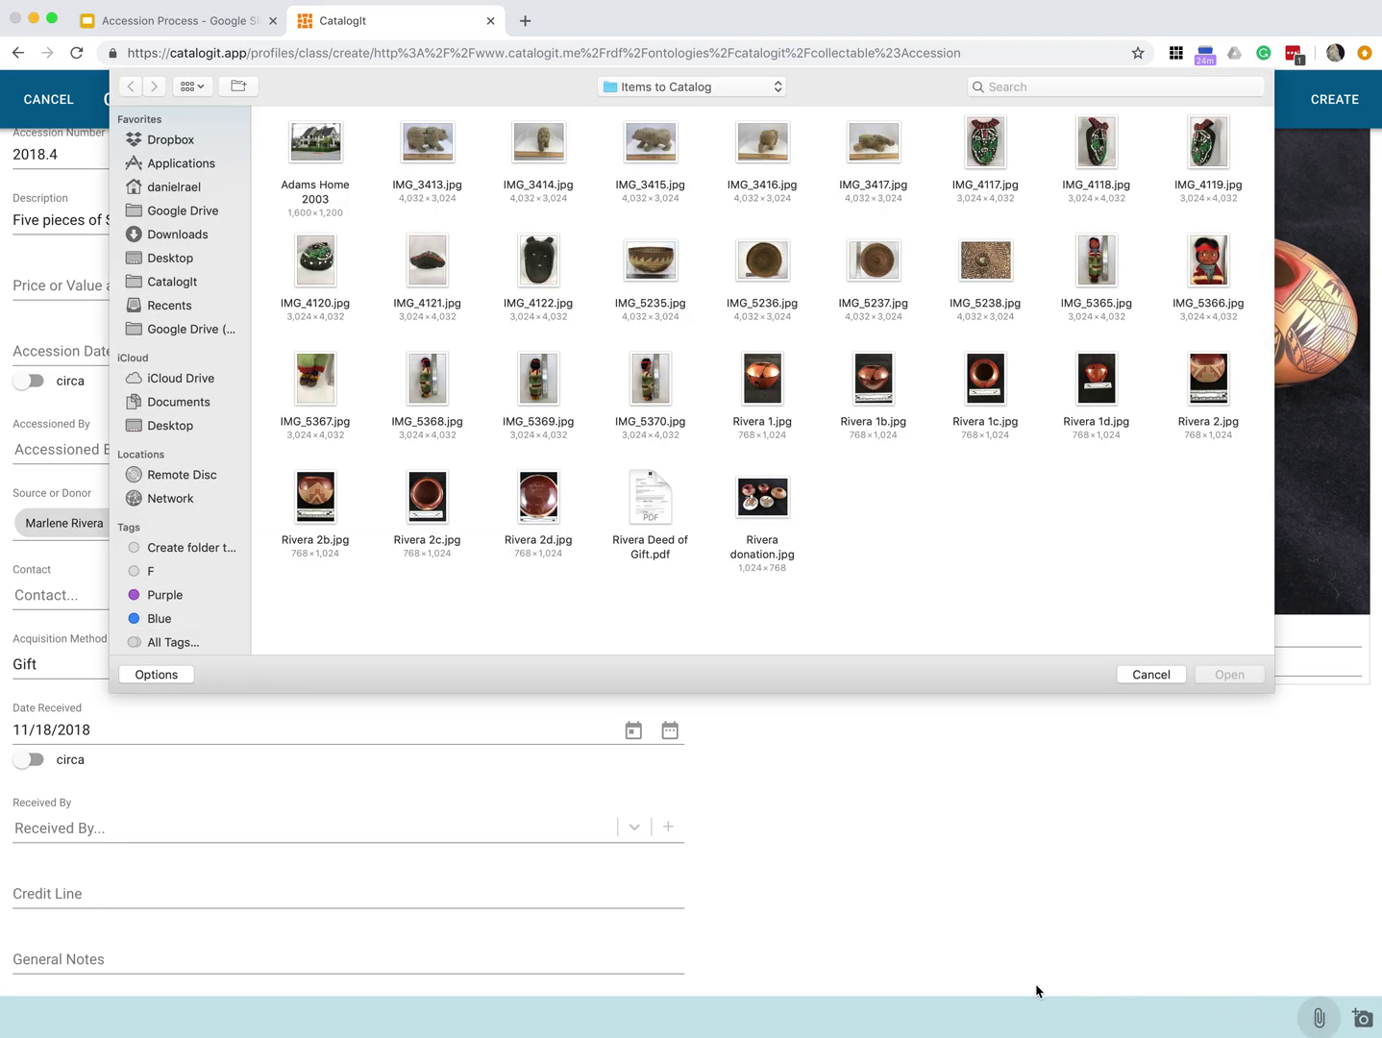
left_click(660, 507)
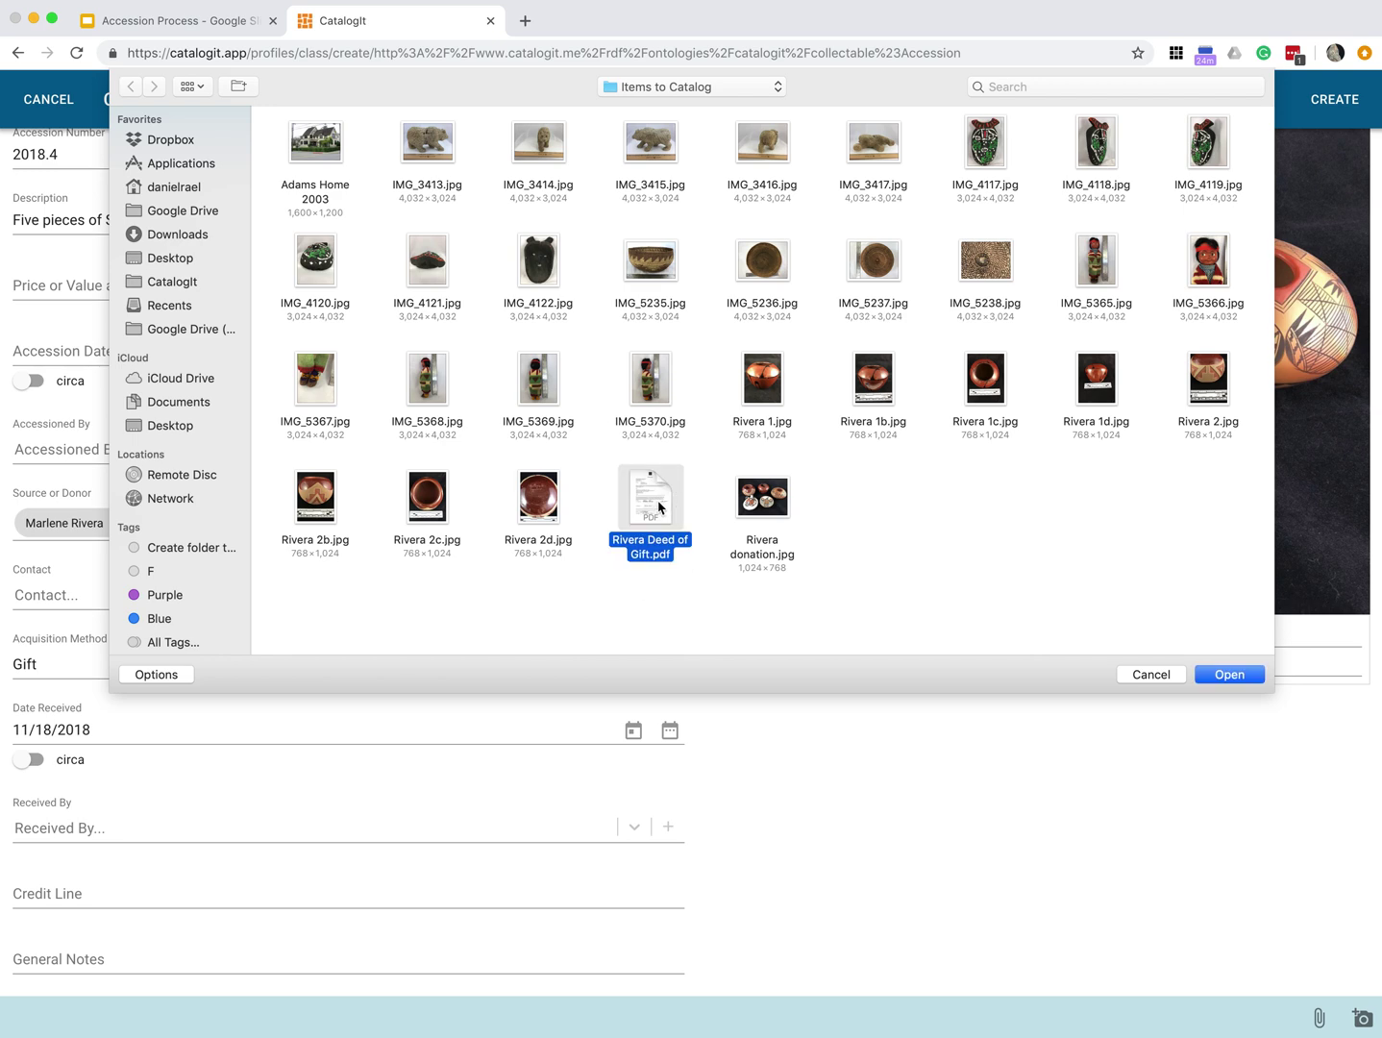
left_click(1251, 683)
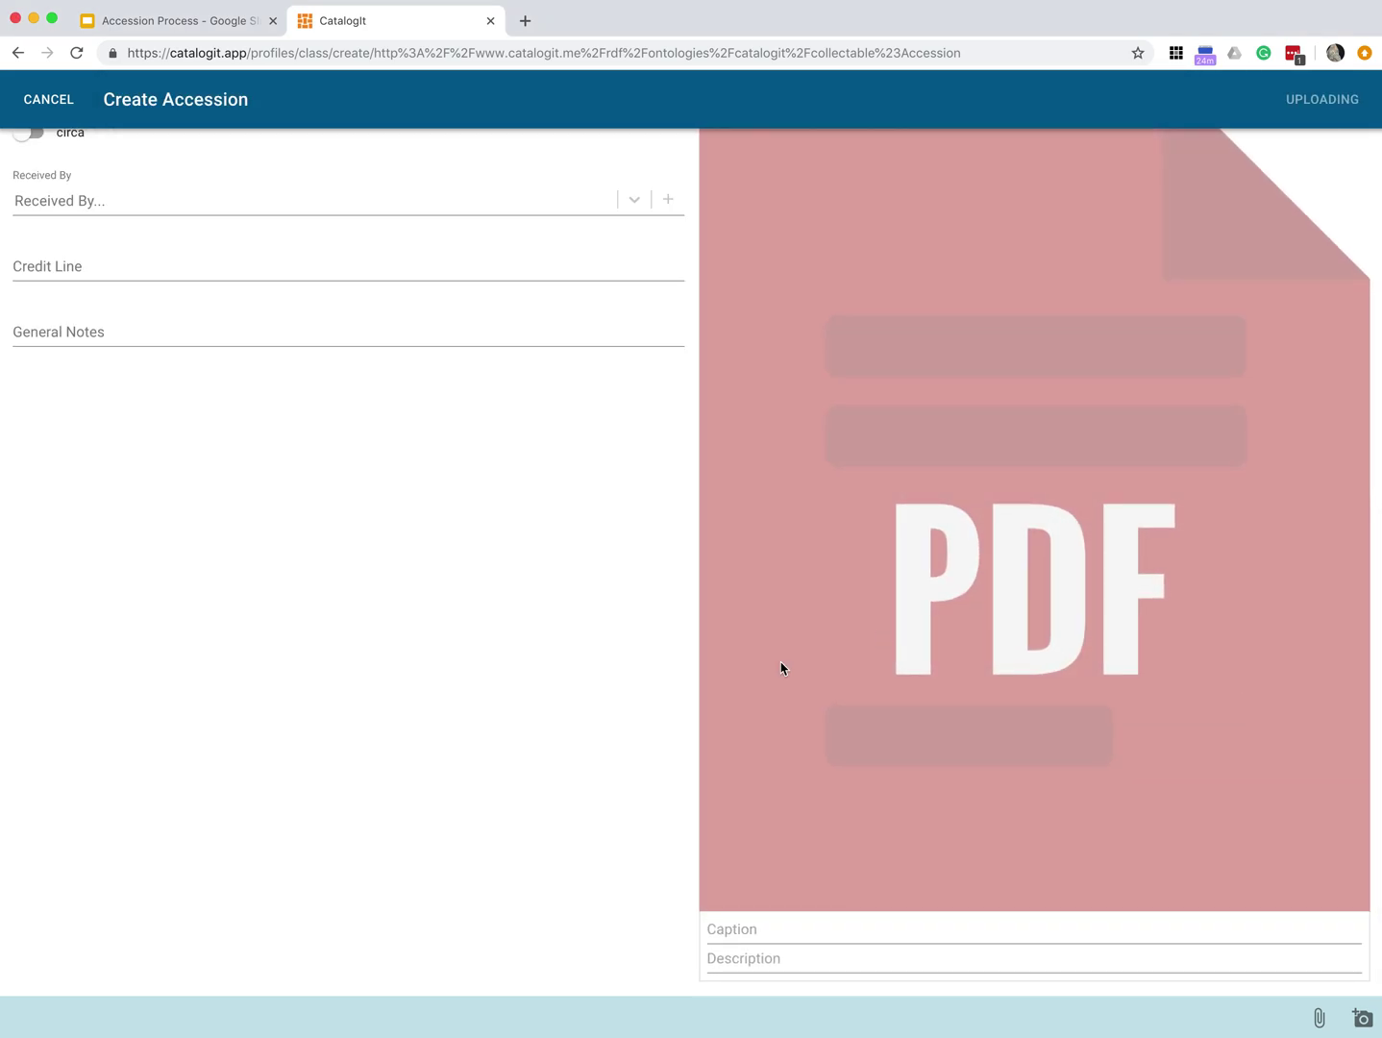
Finish editing the Date Received field and create the 2018.4 accession record
scroll(556, 746, "up", 6)
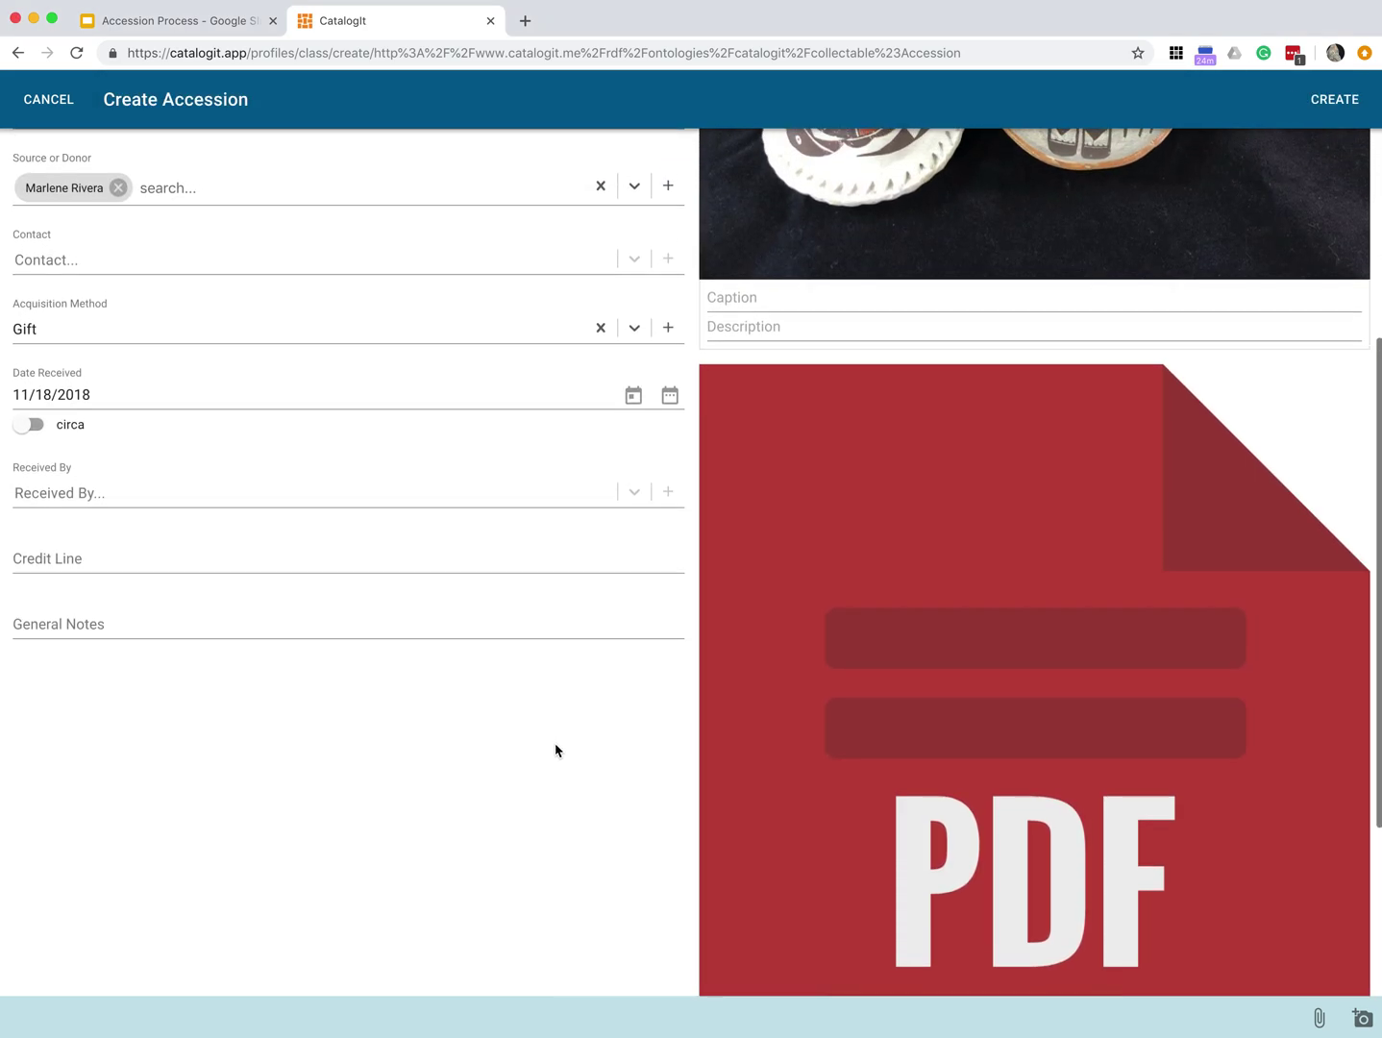
scroll(555, 751, "up", 8)
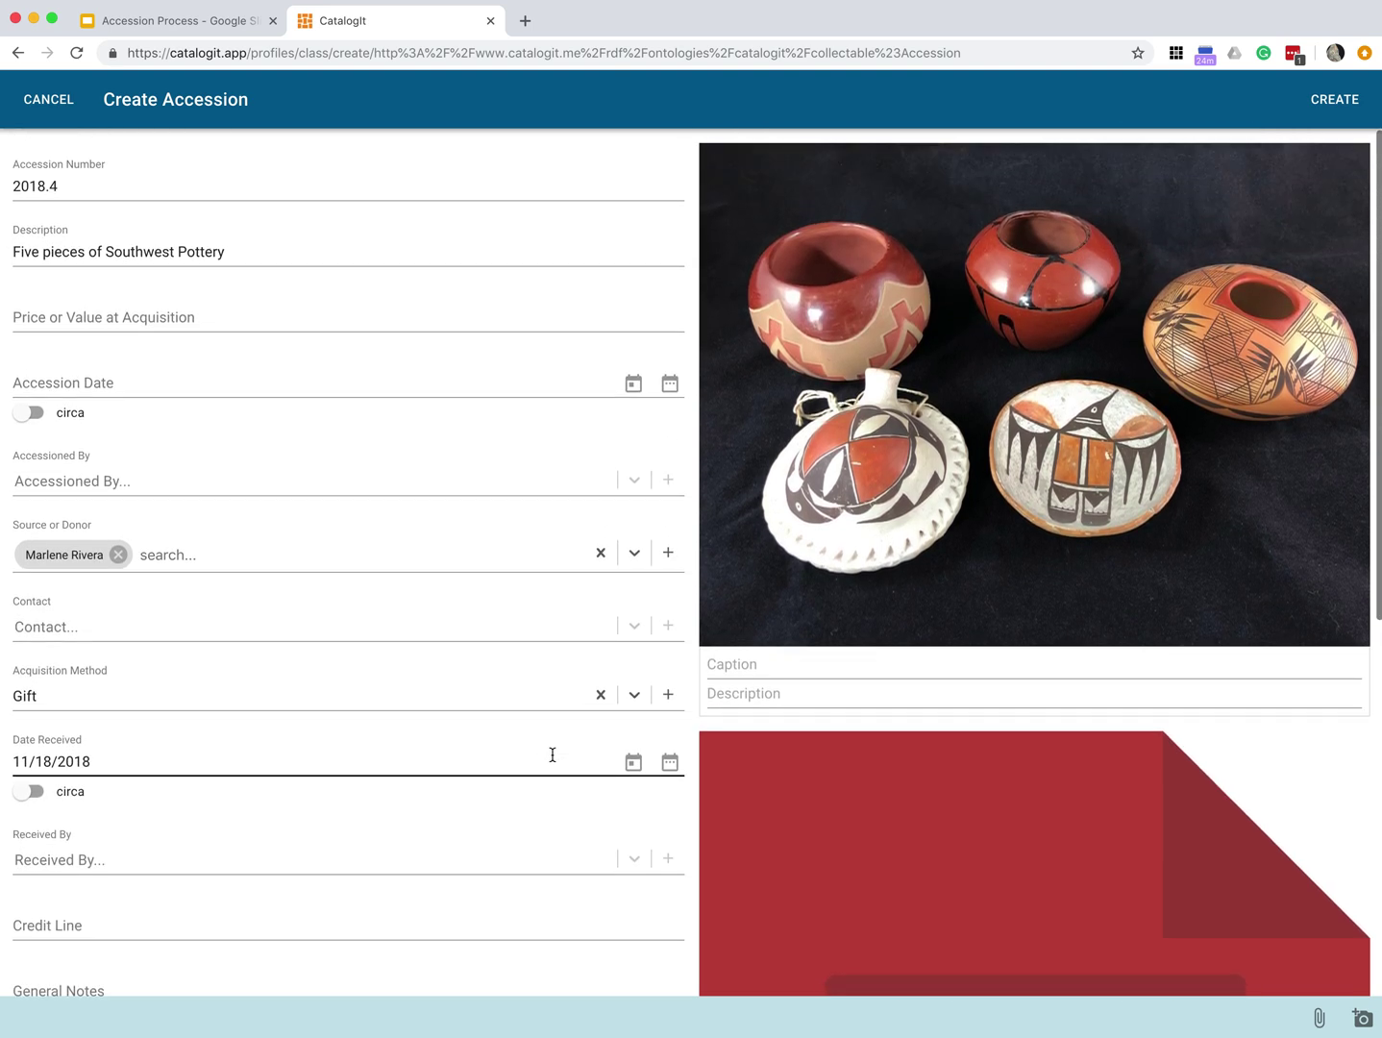
left_click(499, 808)
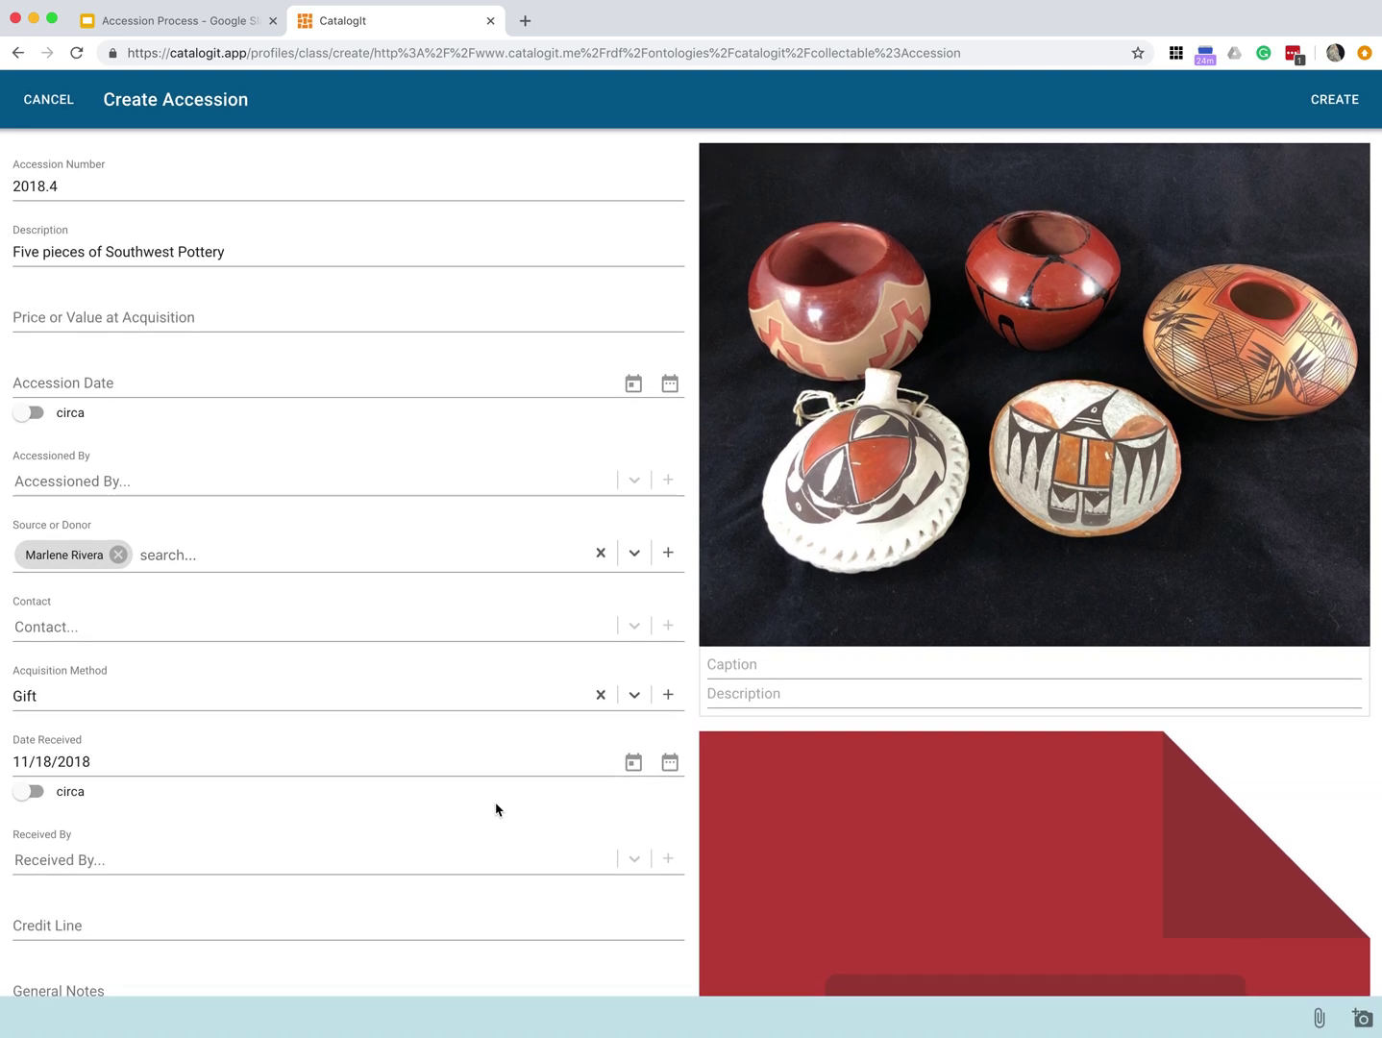
scroll(556, 829, "down", 2)
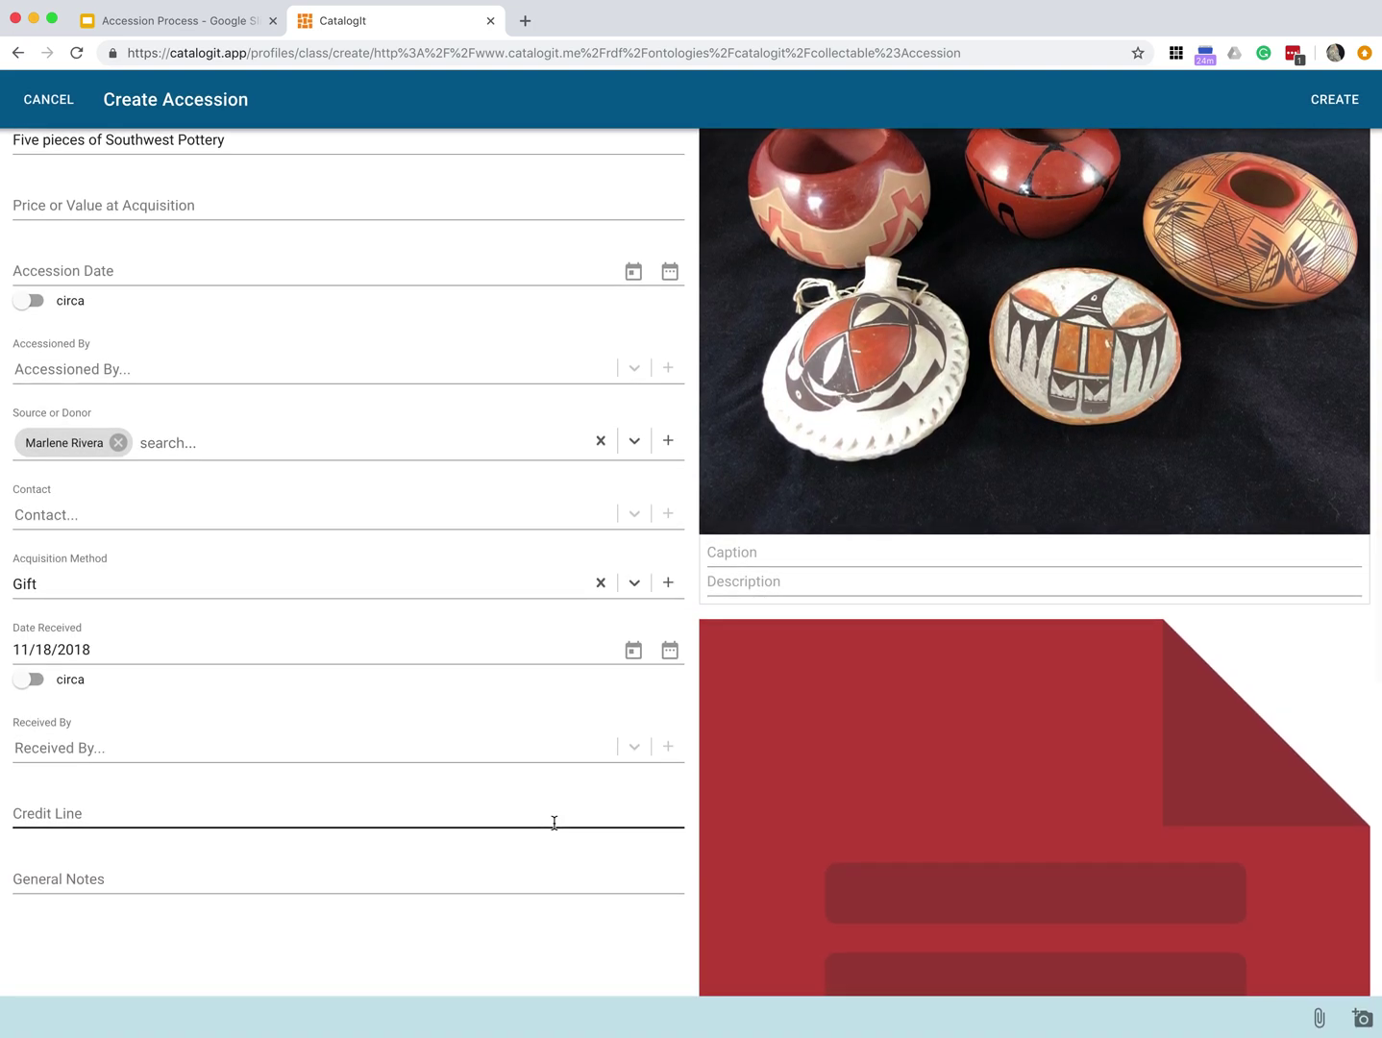
scroll(555, 822, "down", 1)
scroll(554, 822, "up", 2)
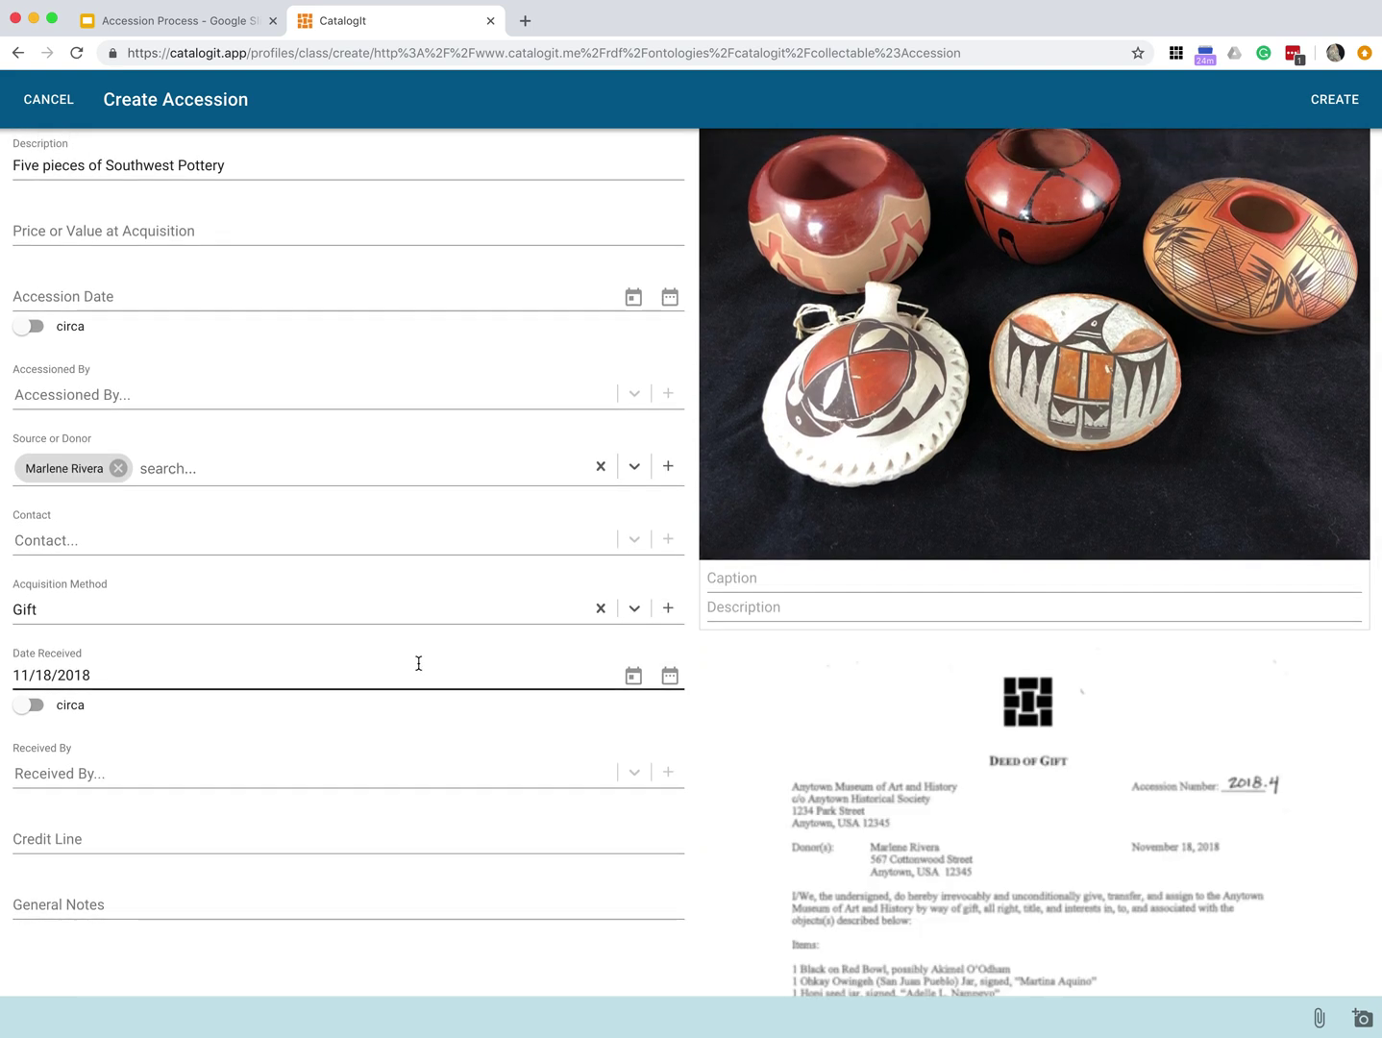
scroll(419, 665, "up", 2)
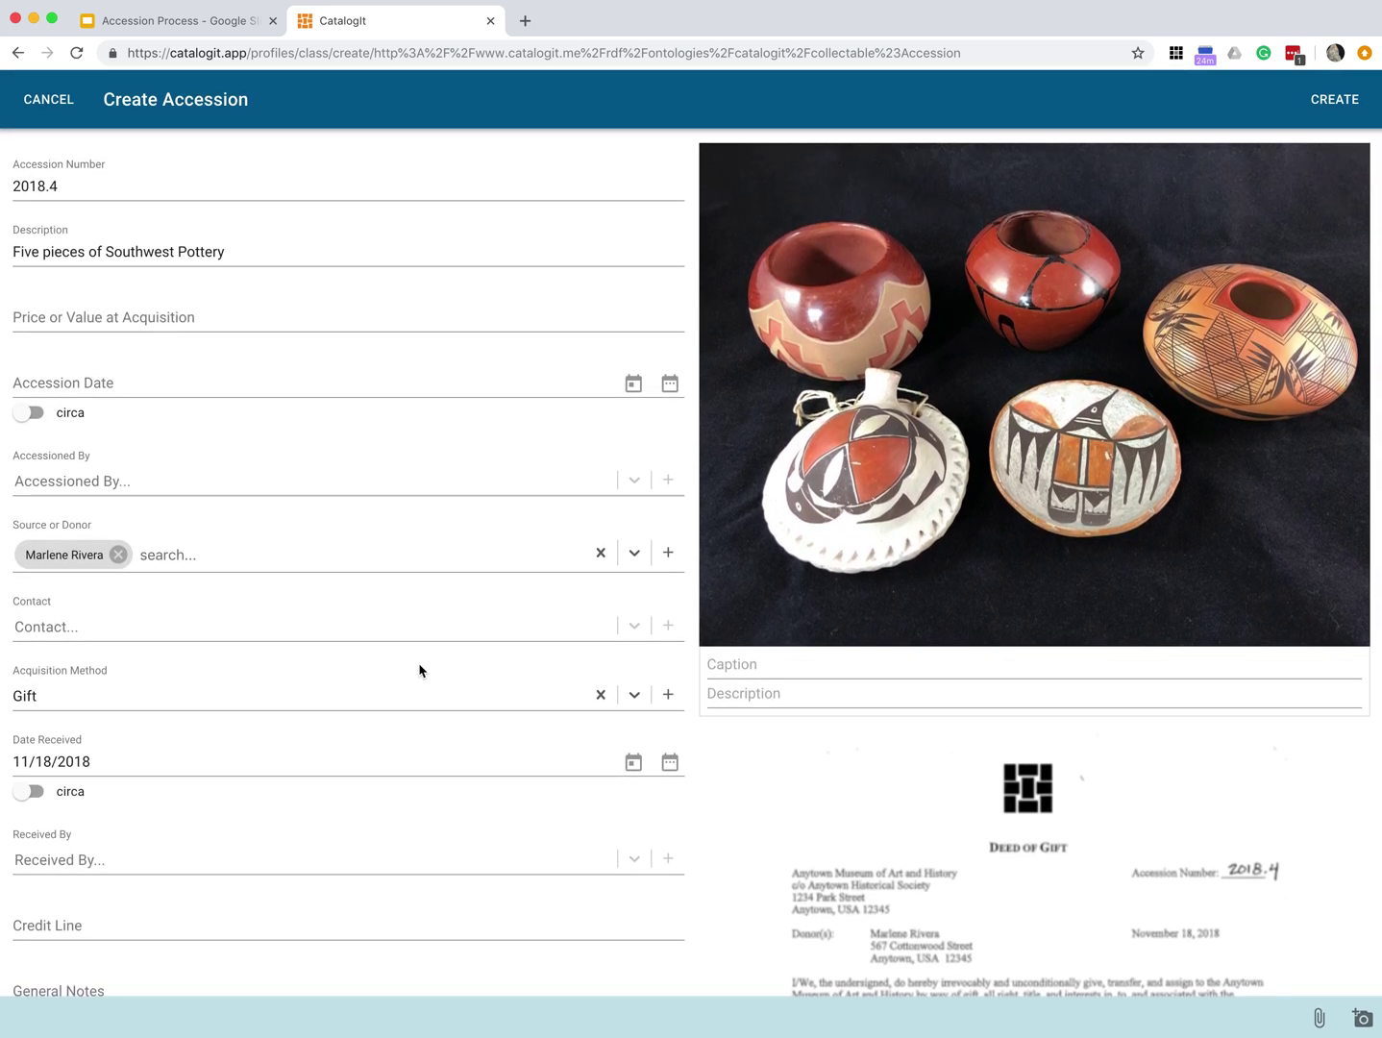
left_click(1343, 101)
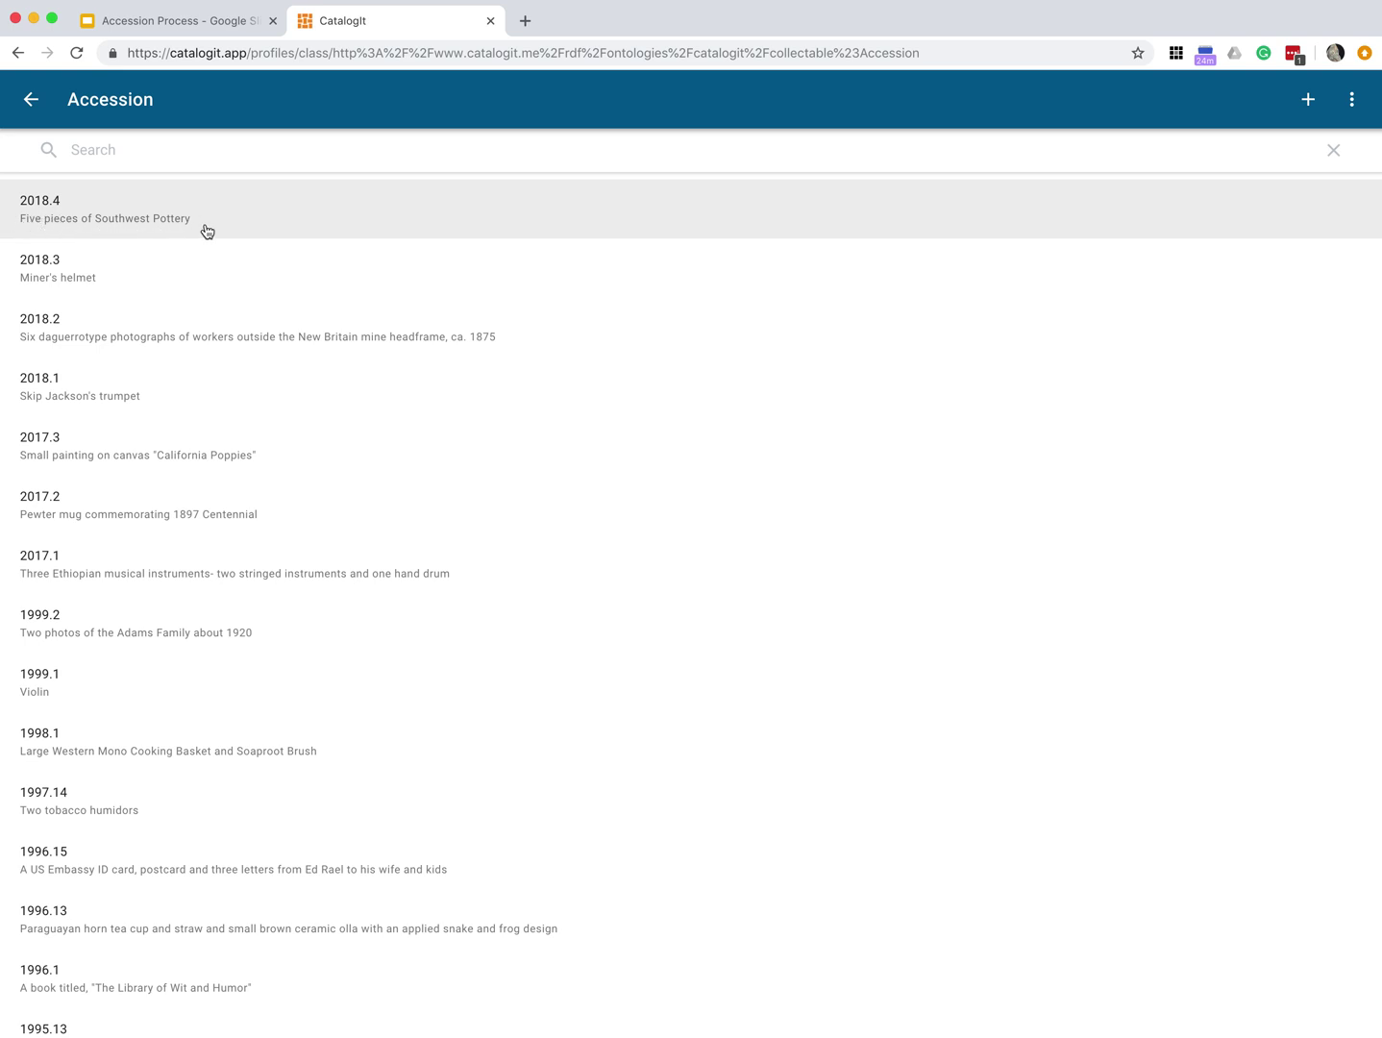
Leave the Accession list and return to the All Entries collection view
left_click(30, 100)
left_click(31, 108)
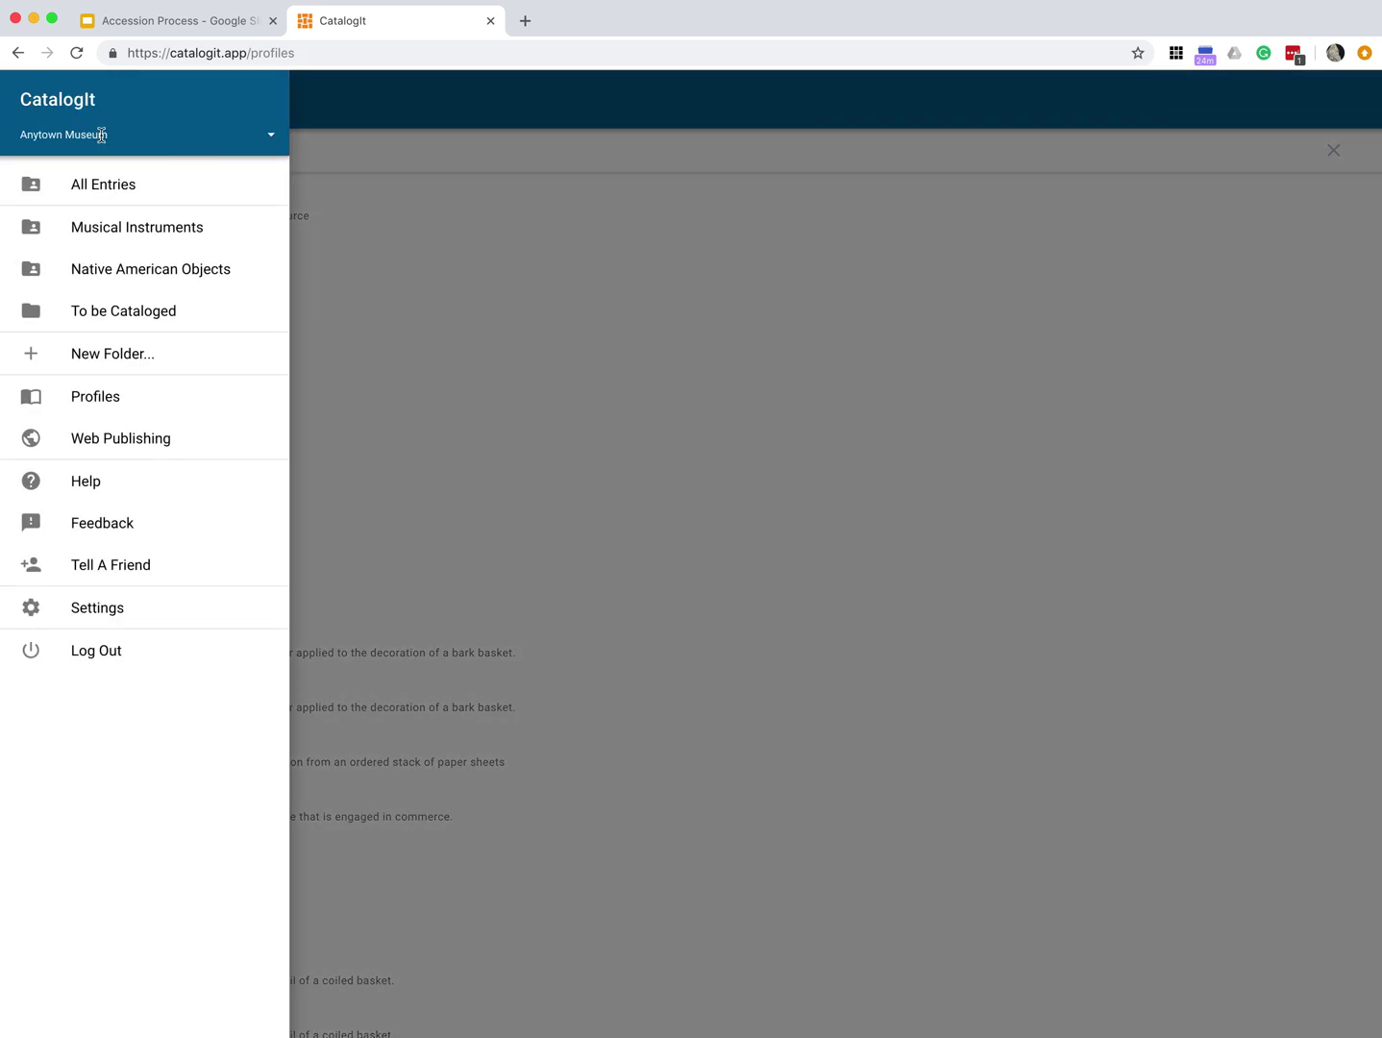
left_click(105, 186)
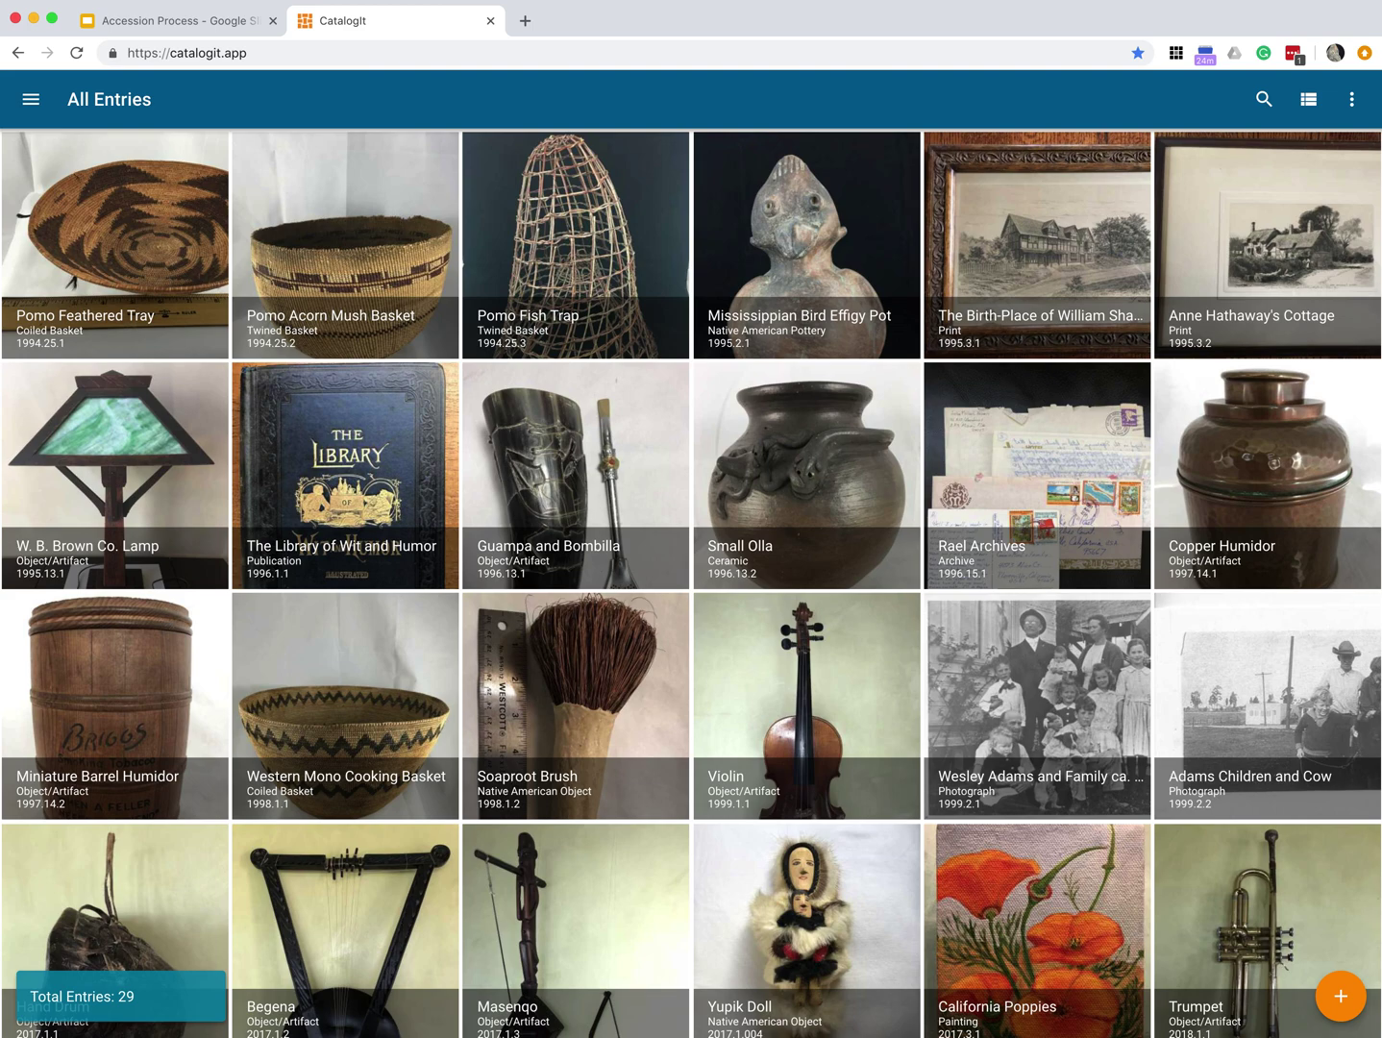
Start a new entry from the red jar photo and name it 'Black on Red Jar'
left_click(1342, 999)
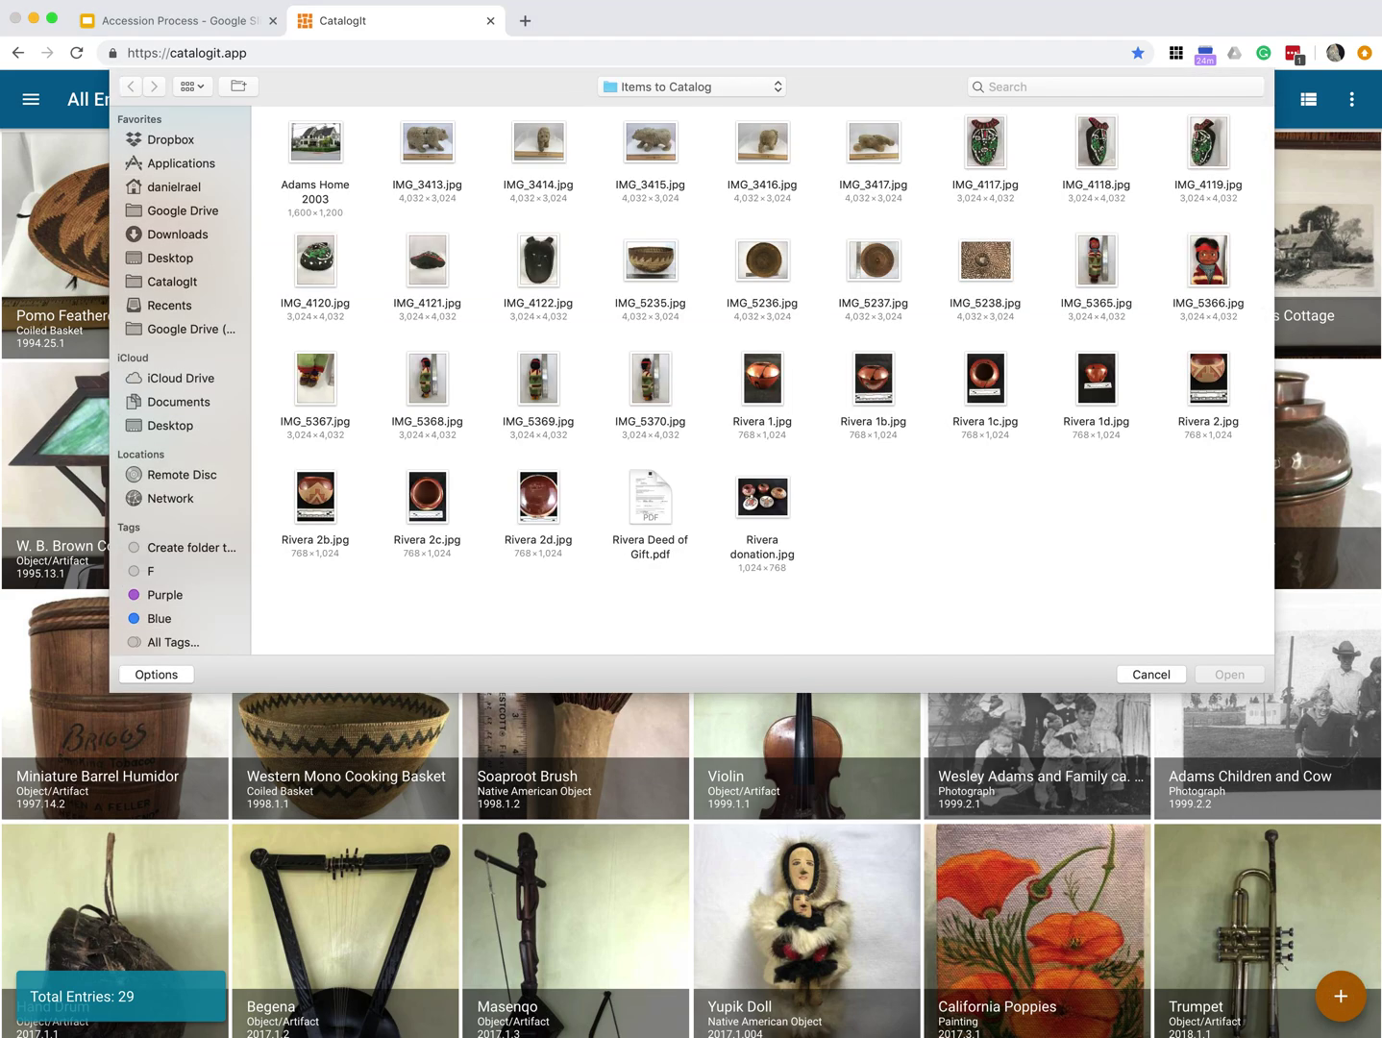
left_click(772, 382)
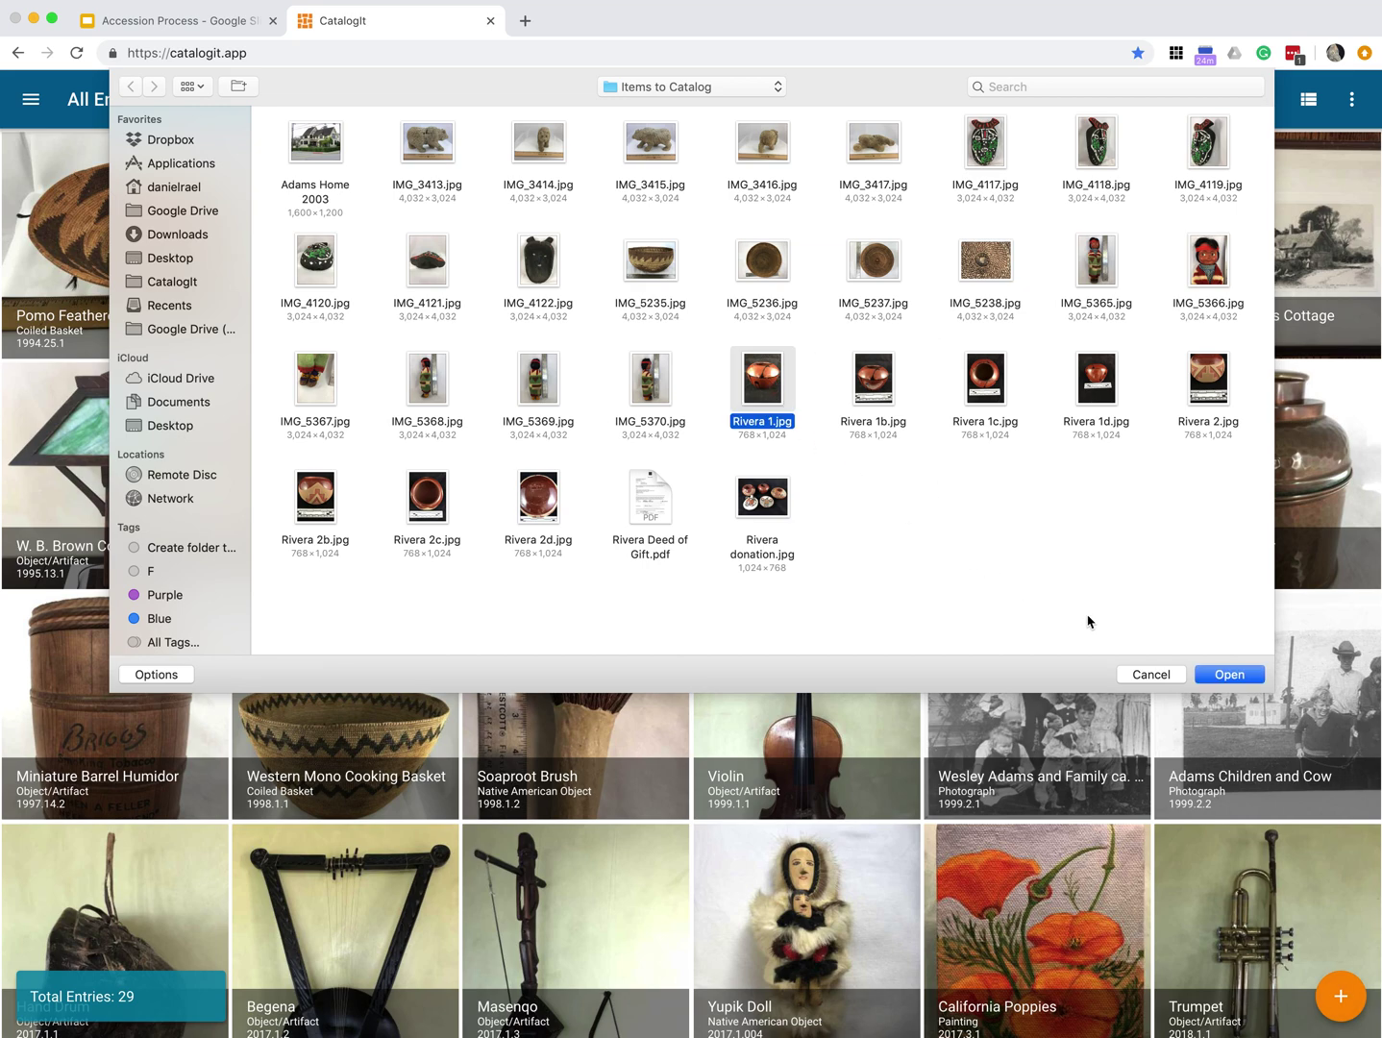
left_click(1229, 675)
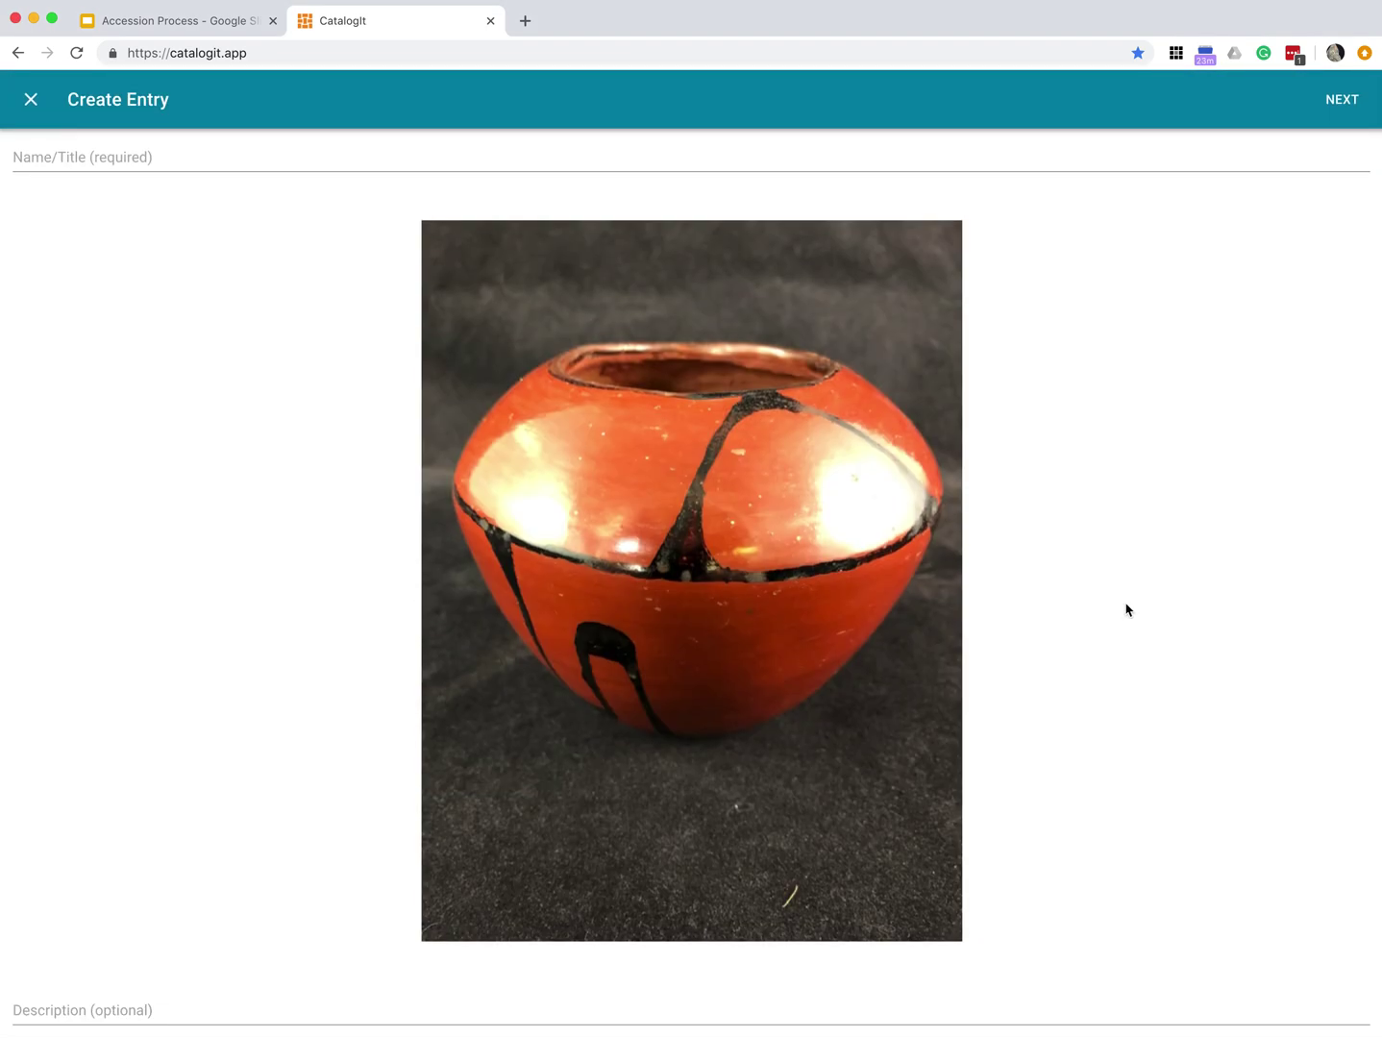
left_click(436, 146)
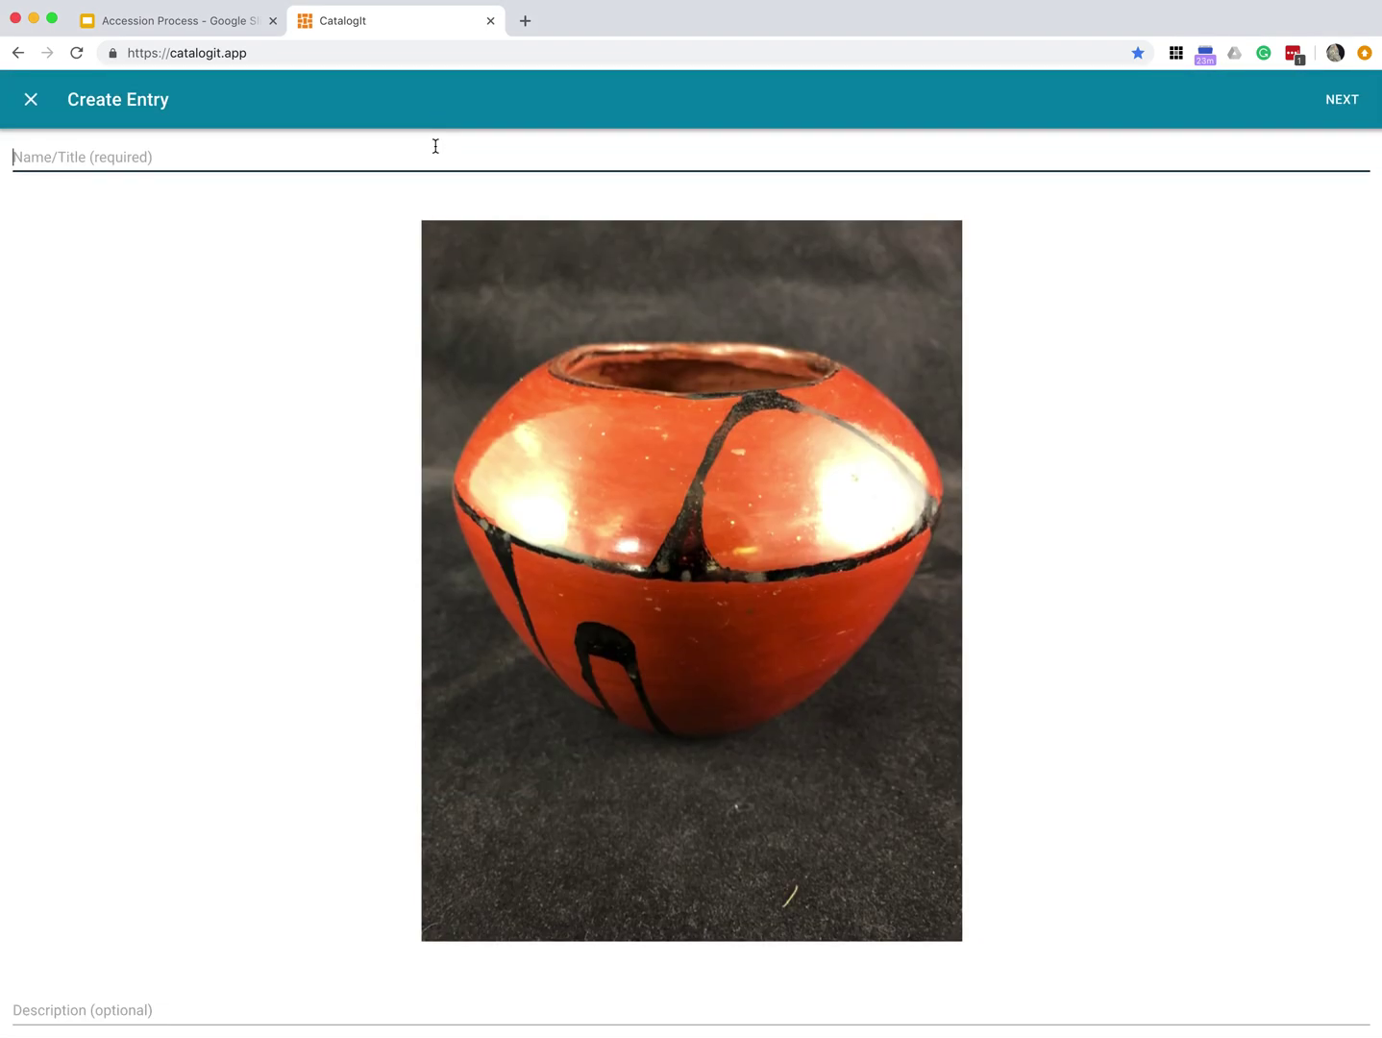
type("Black on Red Jar")
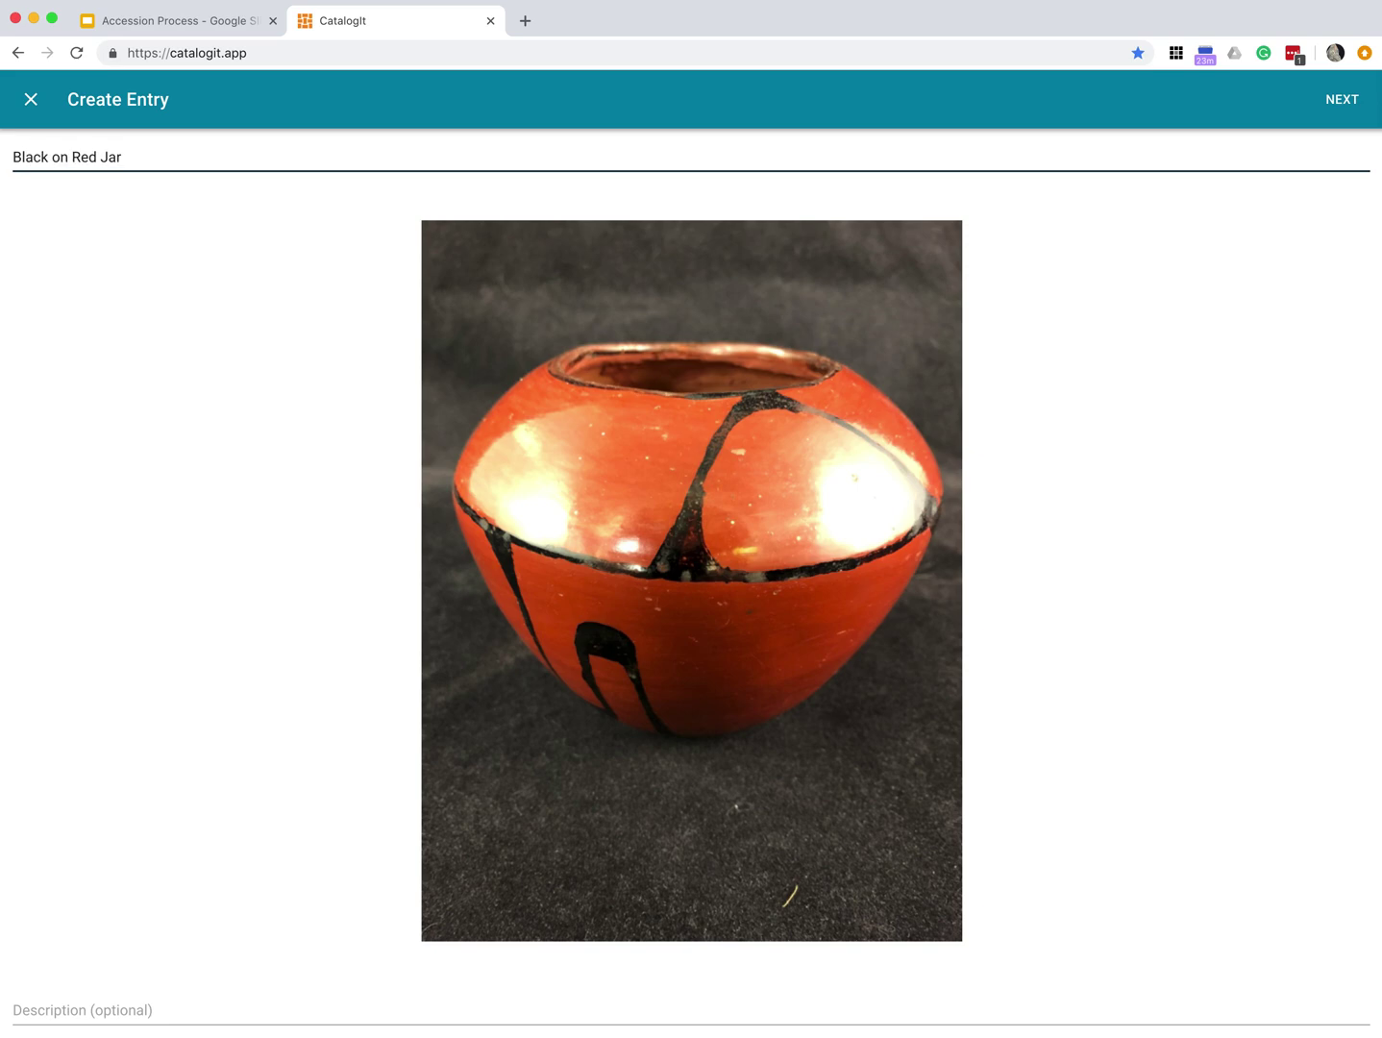
Classify the new entry as Native American Pottery
left_click(1360, 106)
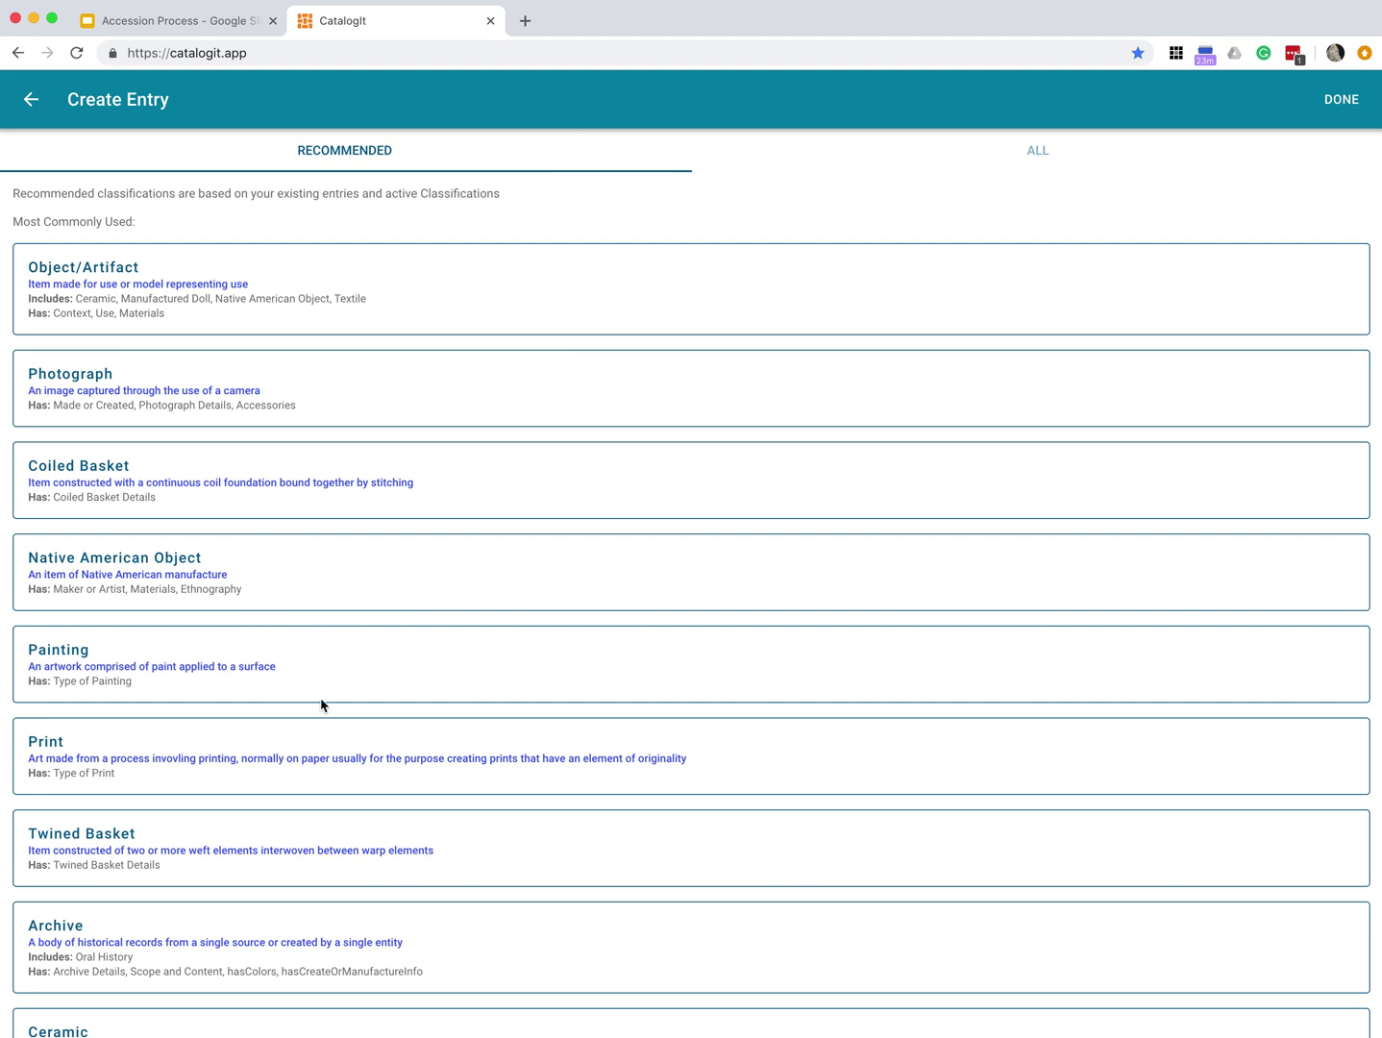
scroll(322, 706, "down", 5)
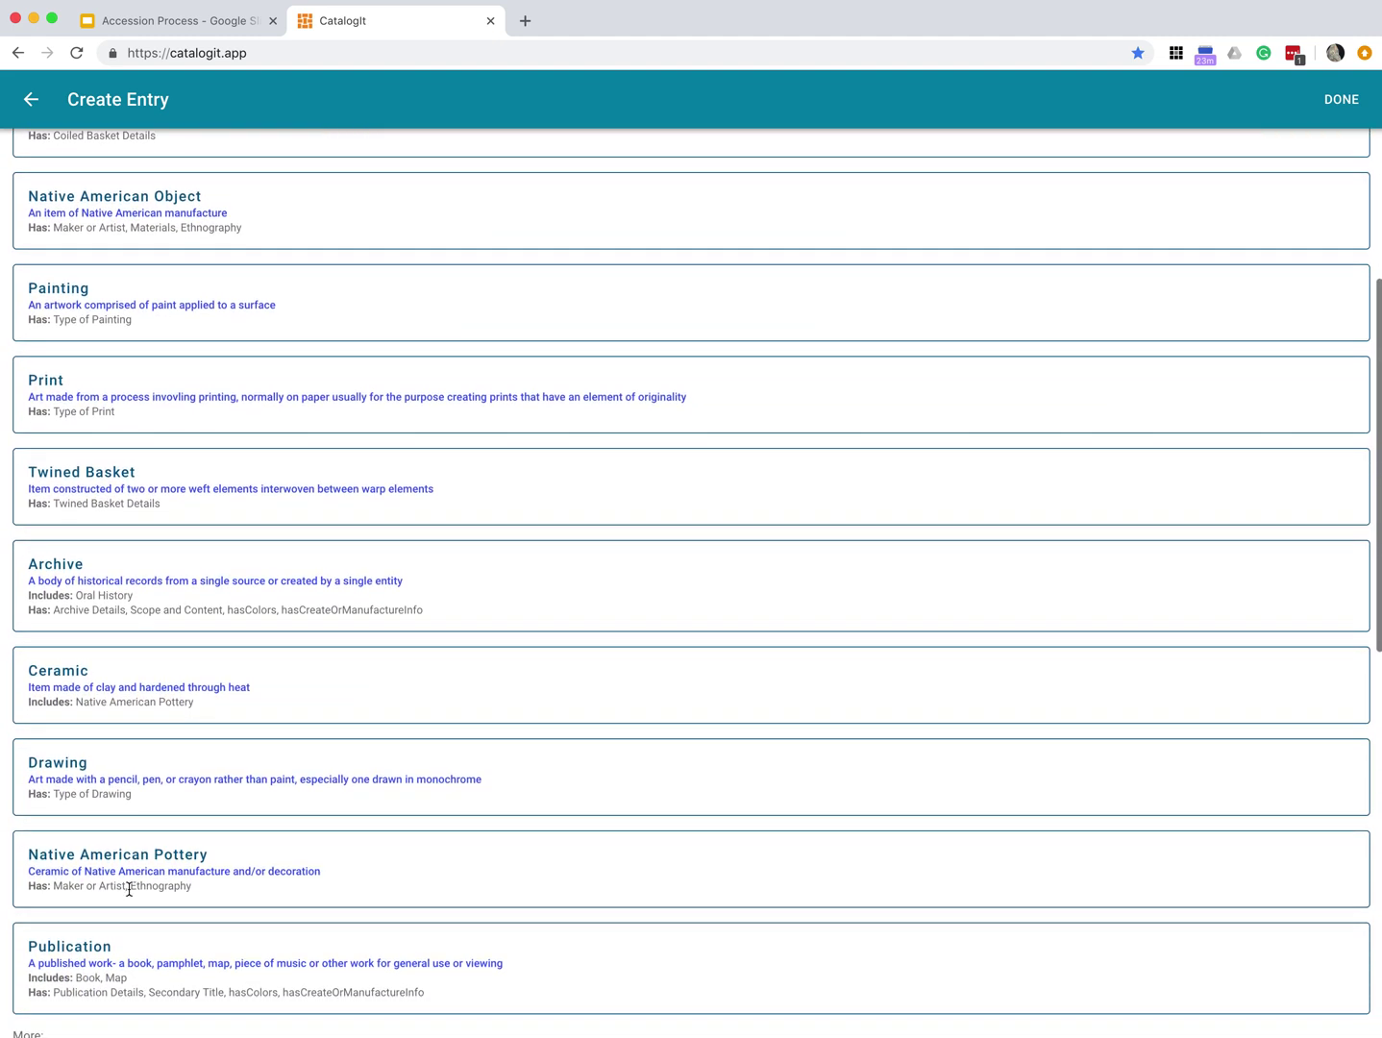
left_click(129, 887)
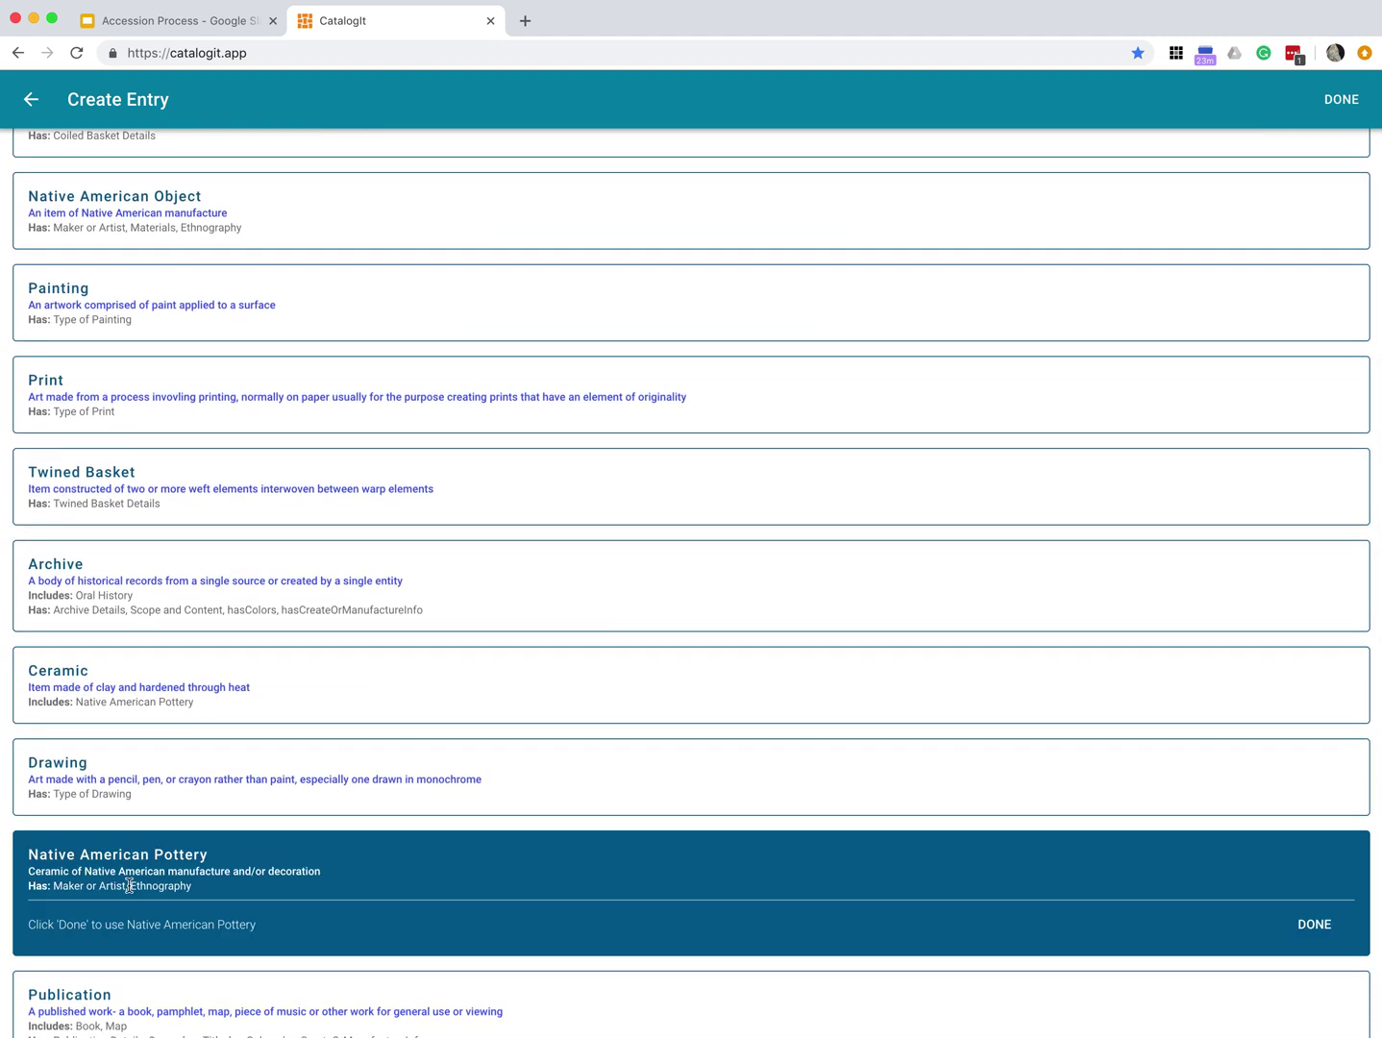
left_click(1314, 925)
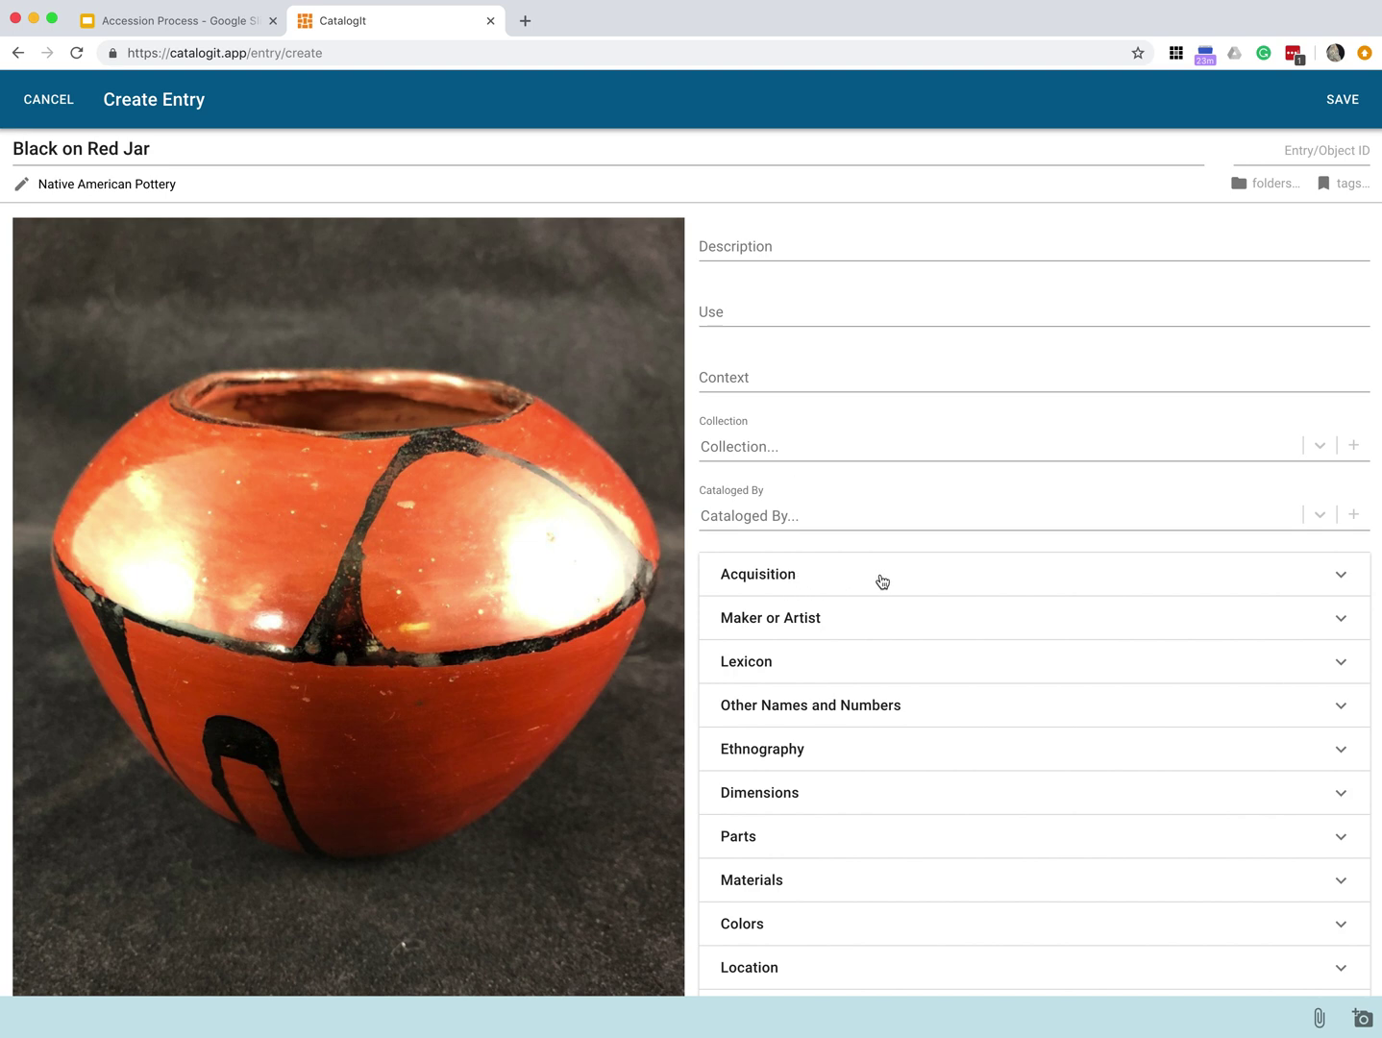
Link Black on Red Jar to accession 2018.4 as 2018.4.1 and save it
left_click(881, 580)
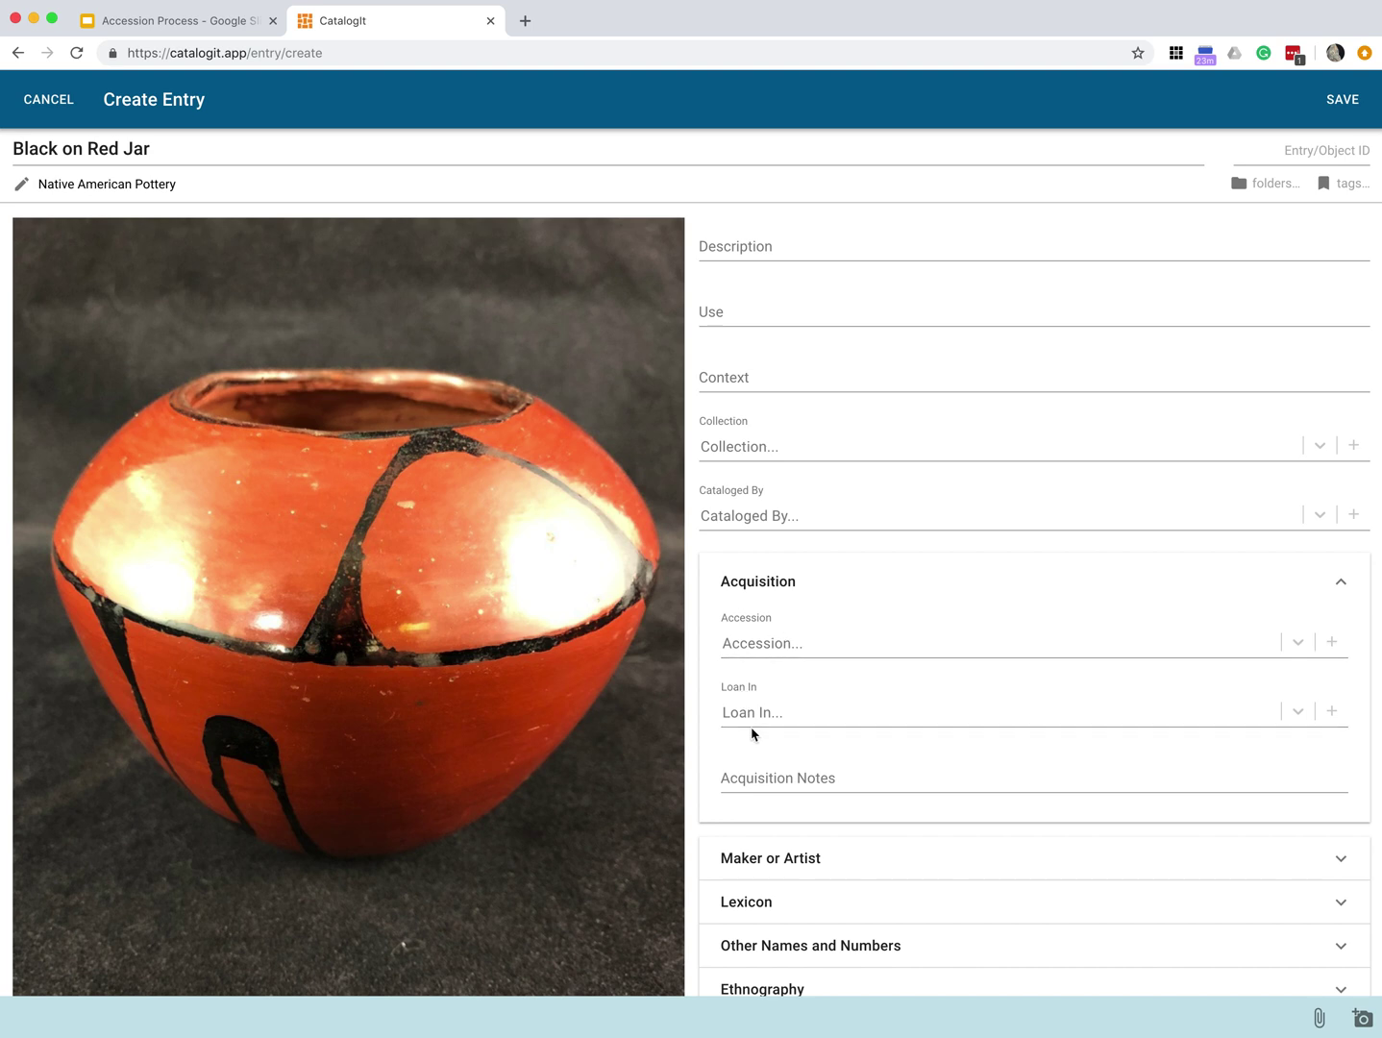
left_click(766, 645)
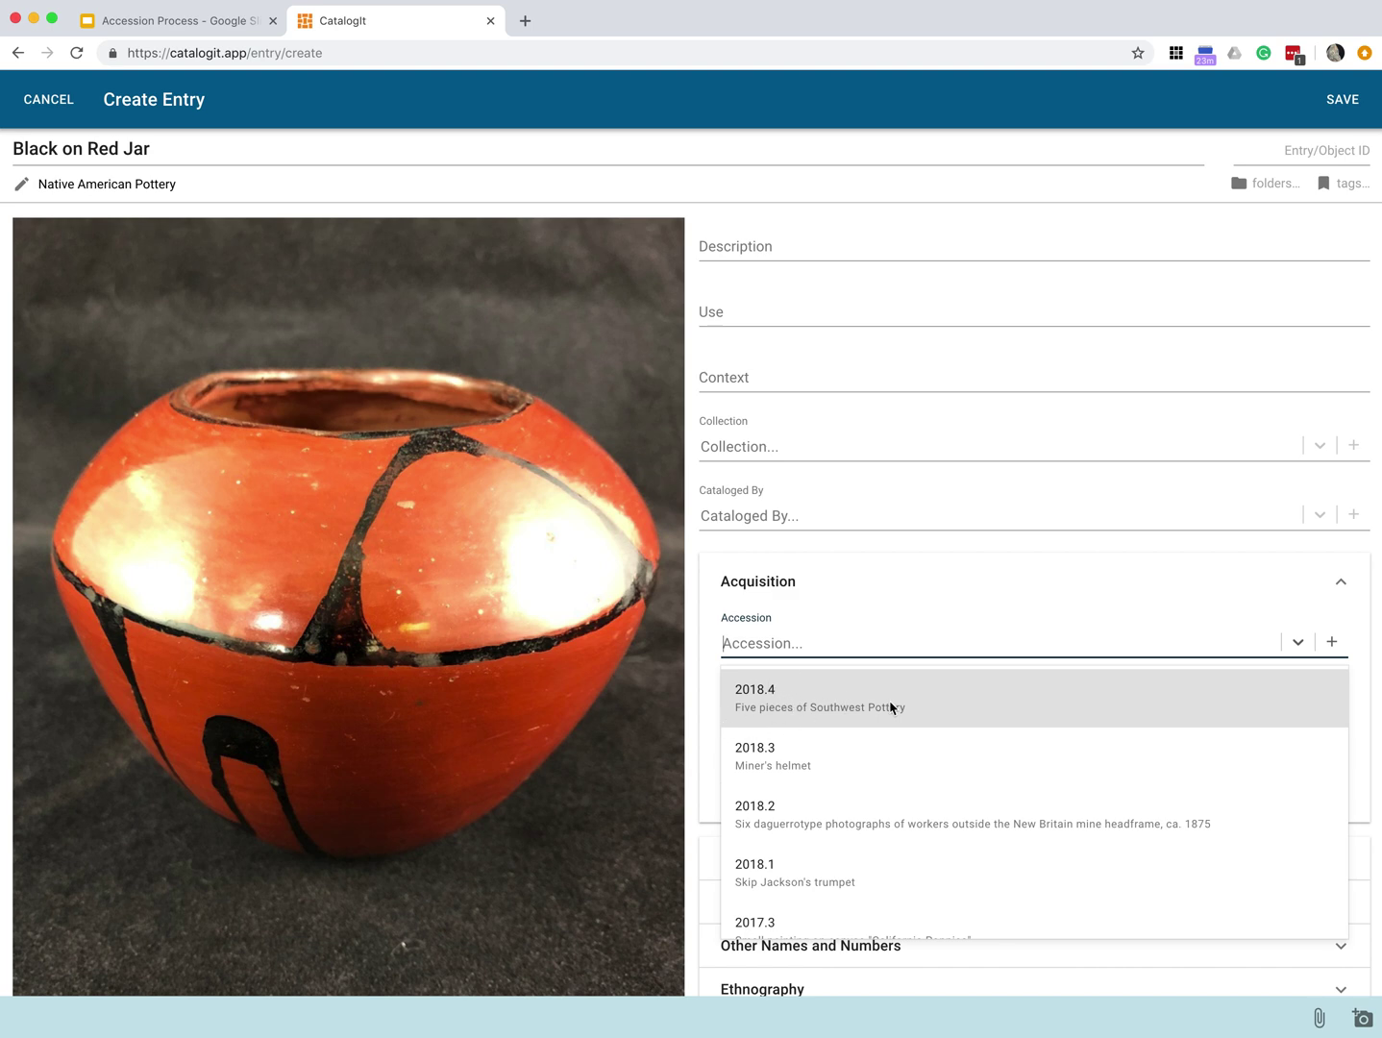
left_click(947, 704)
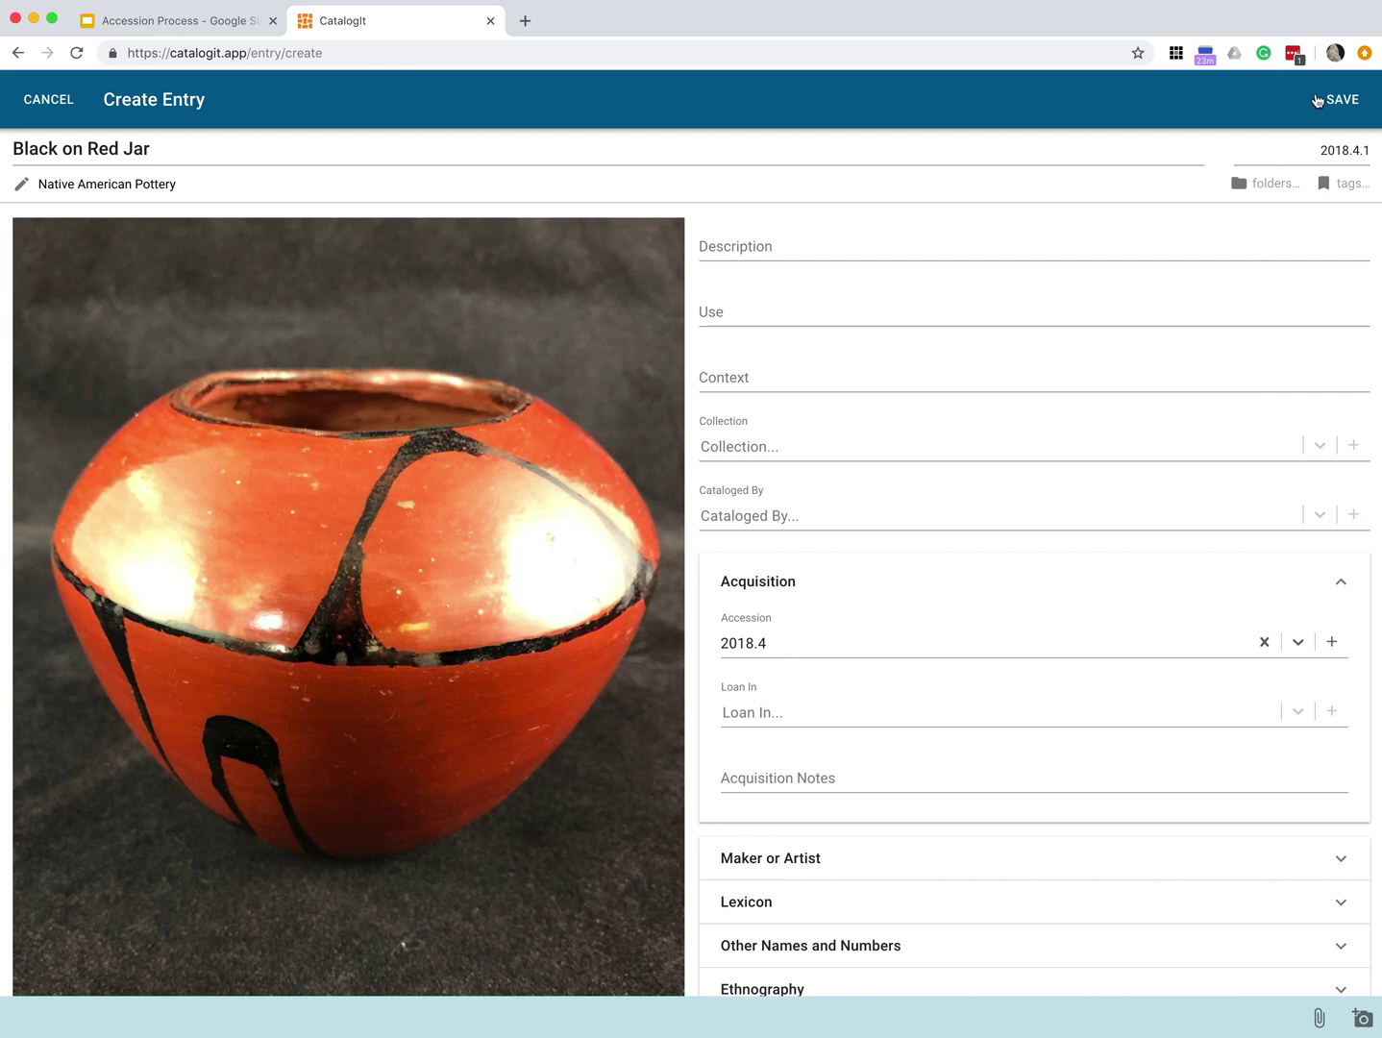
left_click(1336, 100)
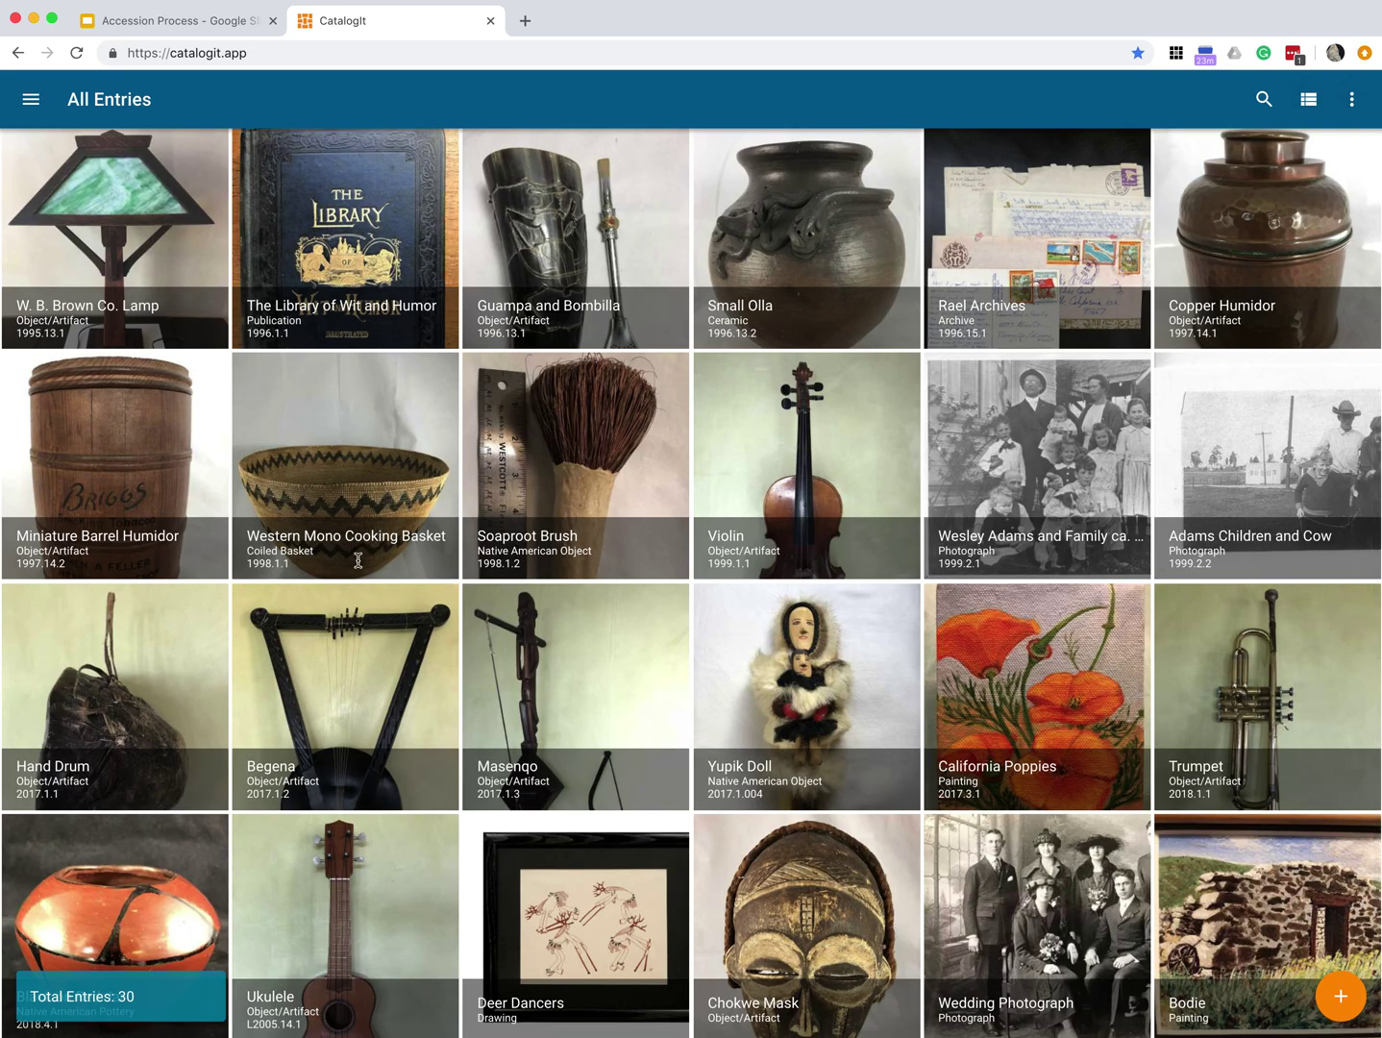
Start a new entry from the Rivera 2b.jpg photo named 'San Juan Jar'
left_click(1341, 991)
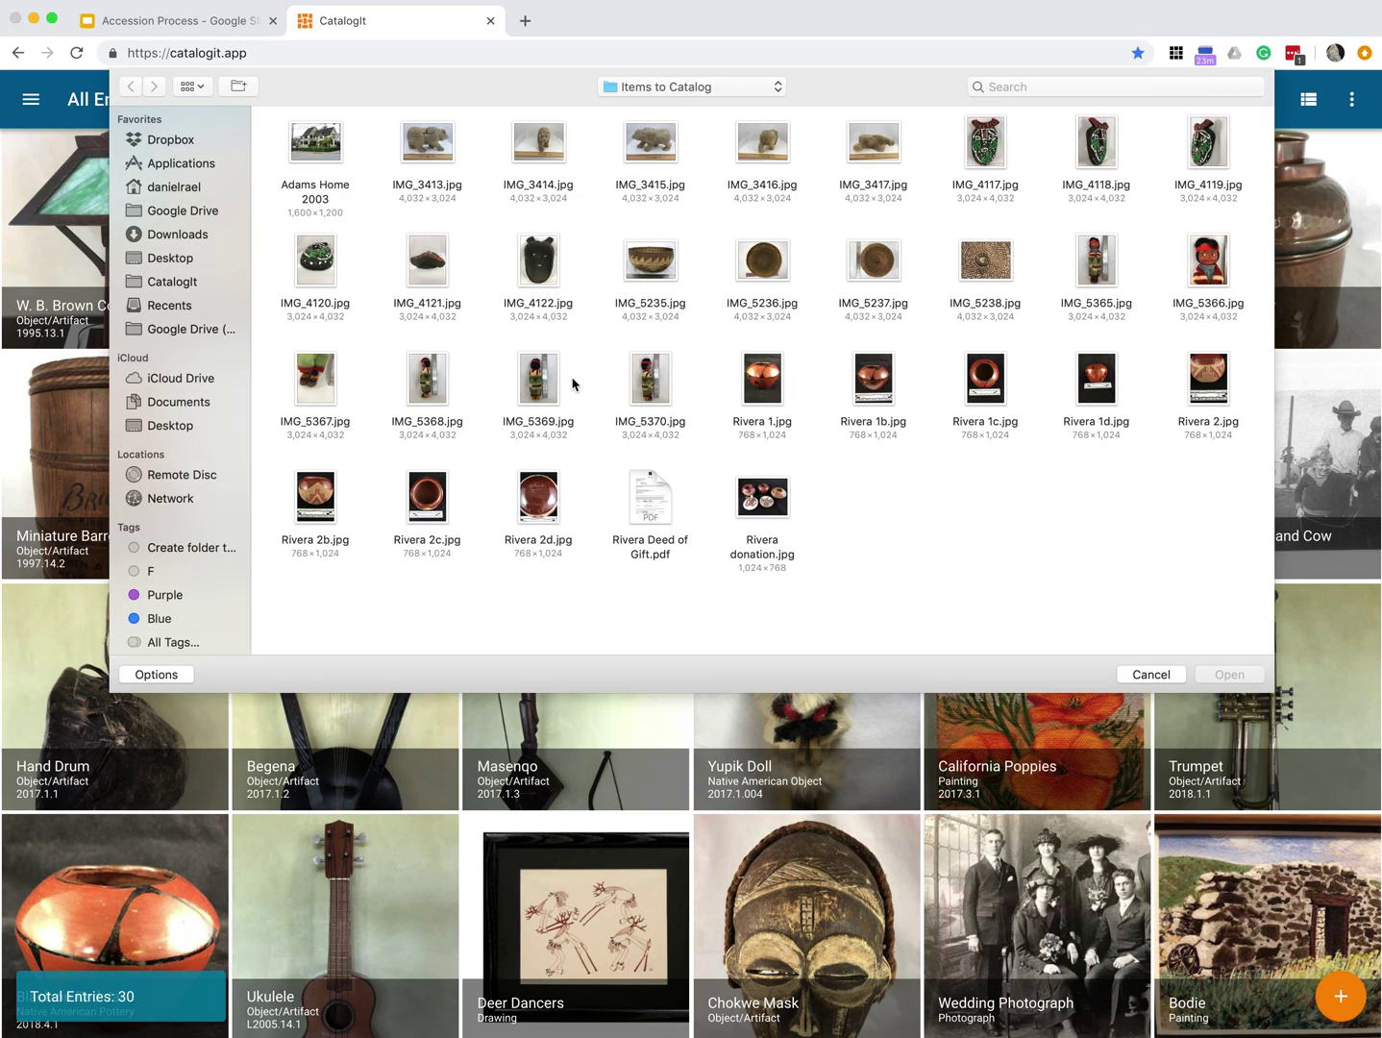
left_click(316, 500)
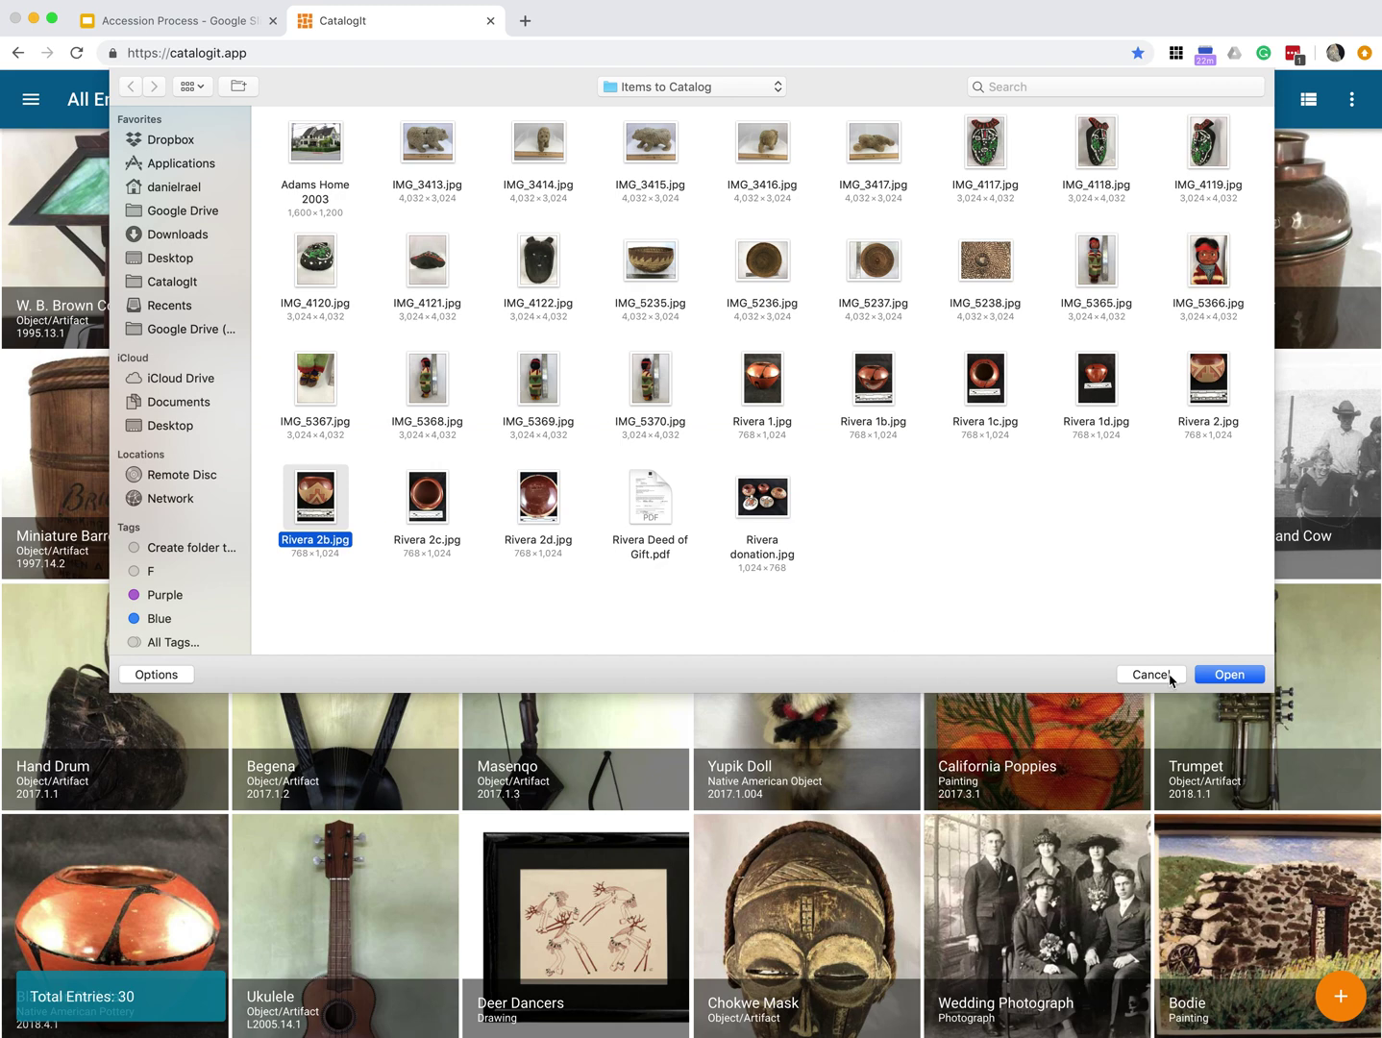
left_click(1222, 677)
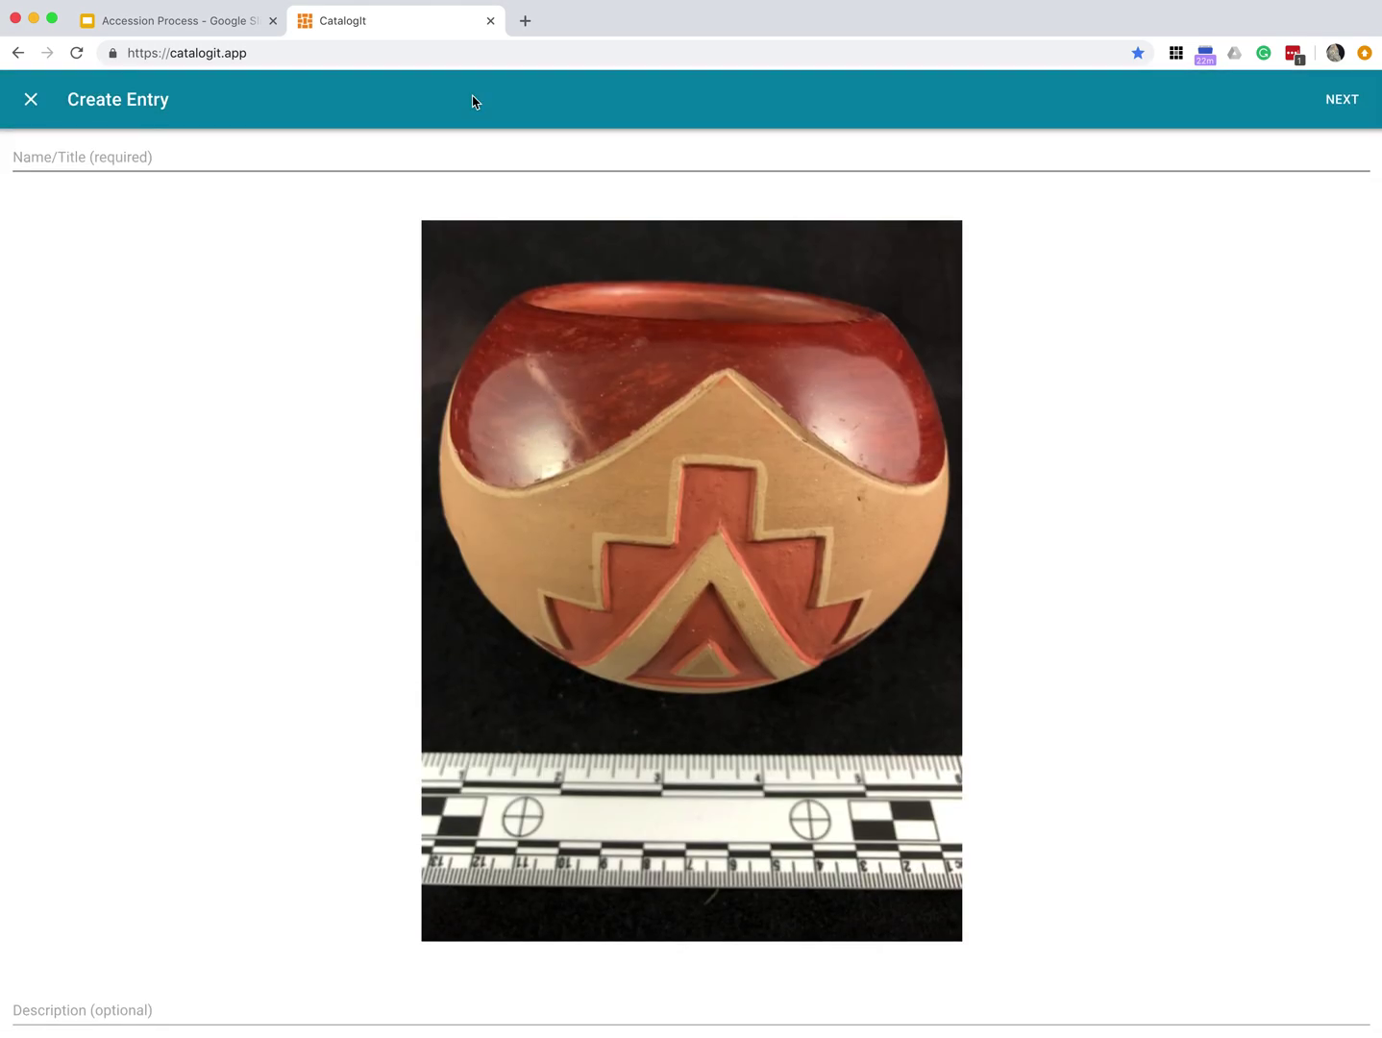
left_click(462, 146)
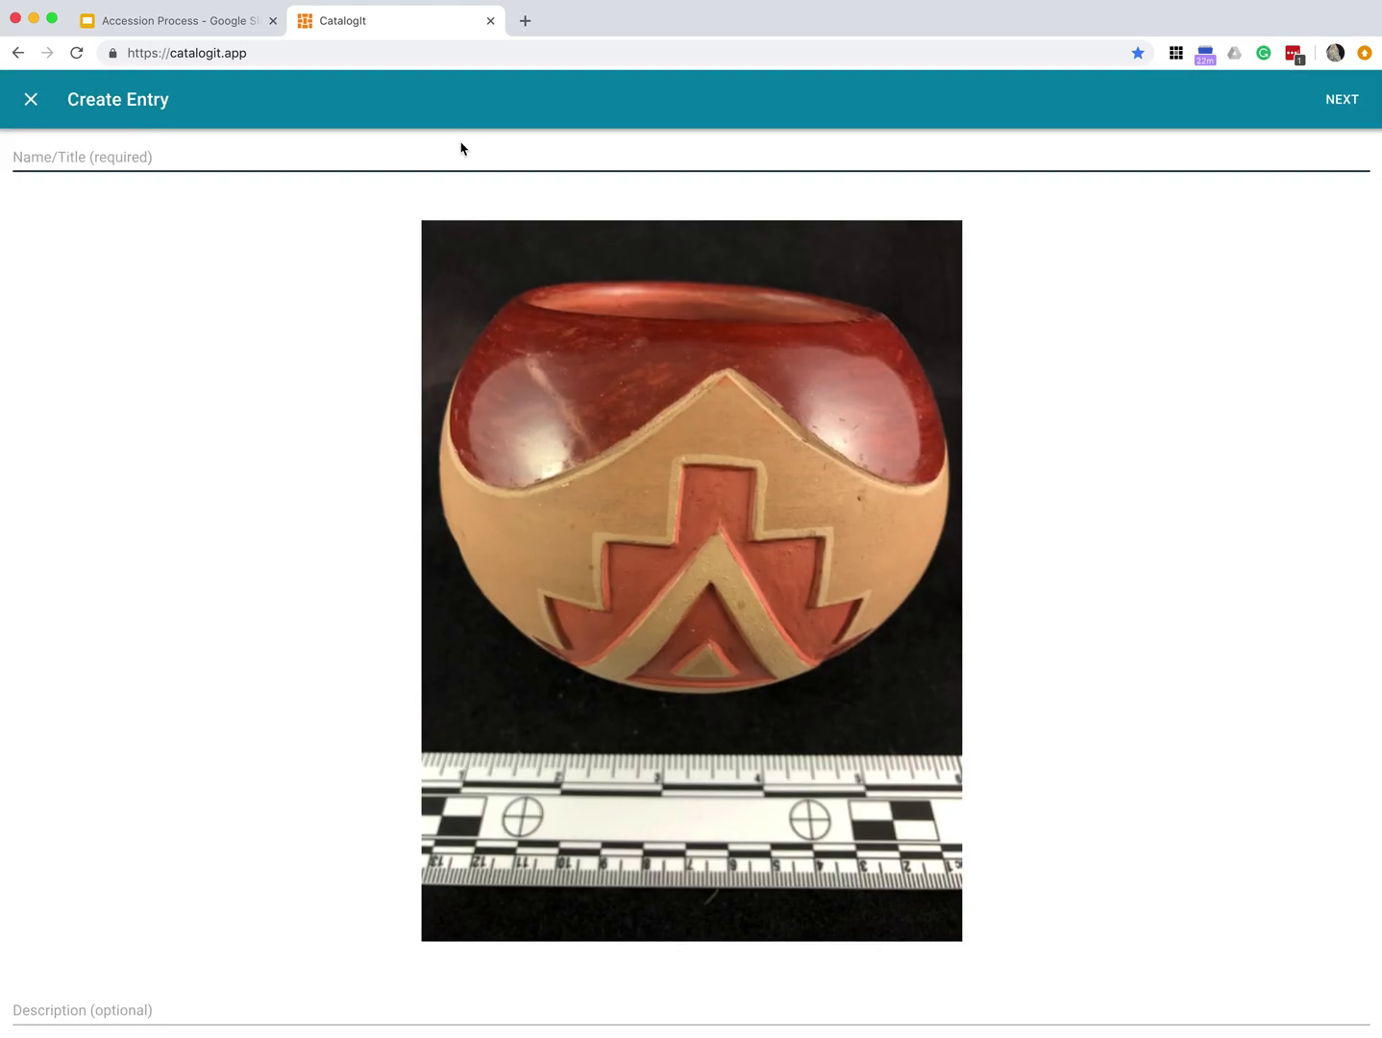
type("San Juan Jar")
Classify San Juan Jar as Native American Pottery
left_click(1333, 103)
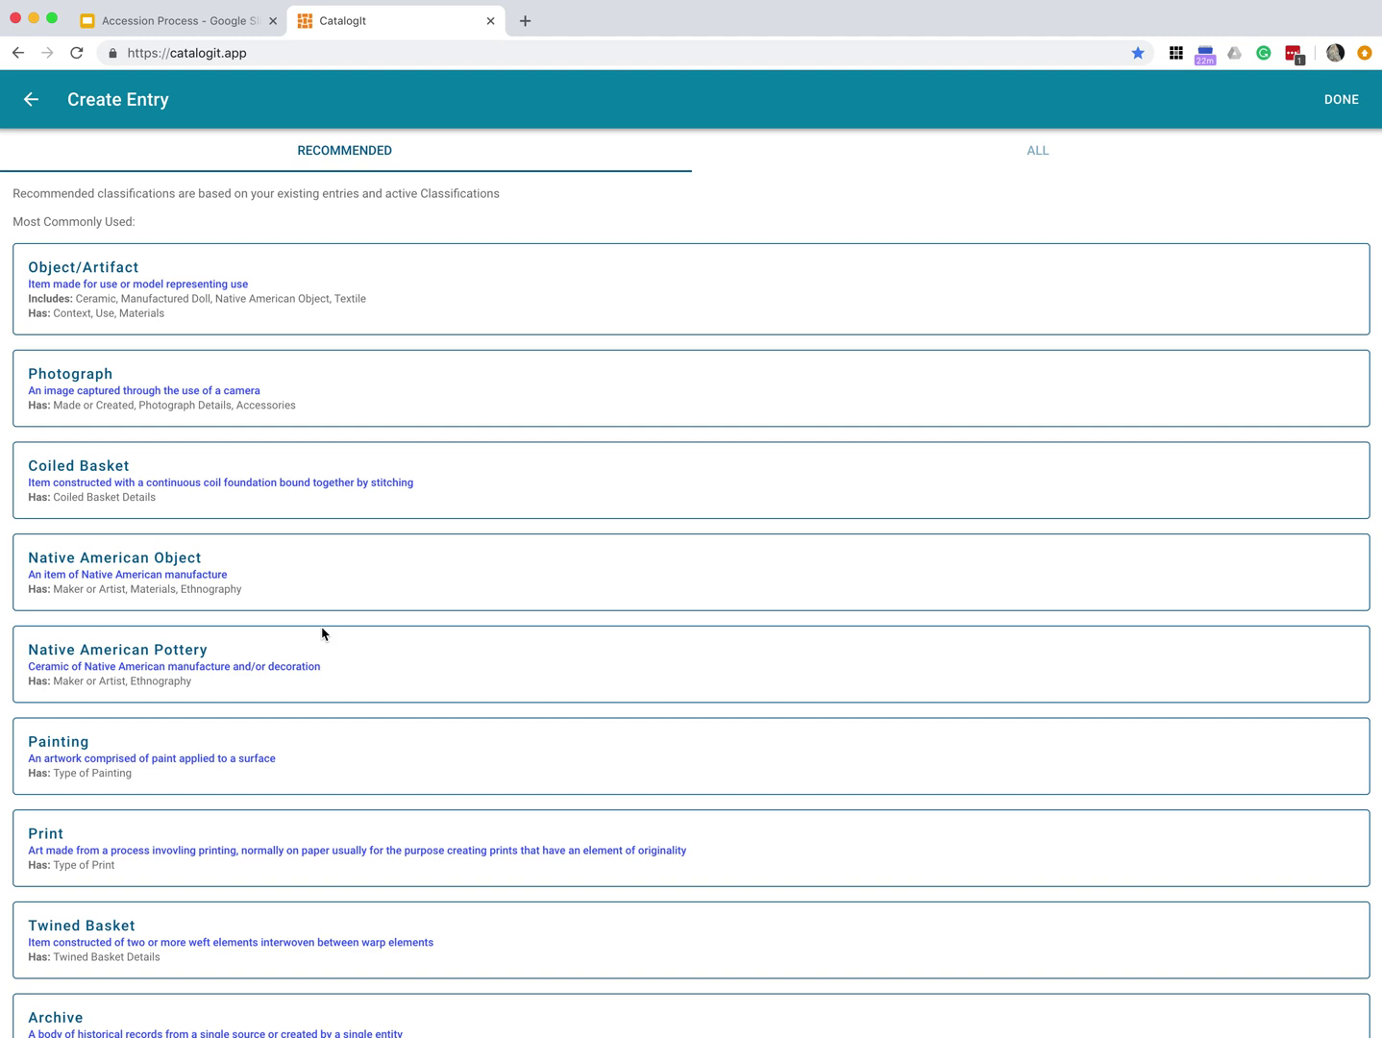
left_click(283, 657)
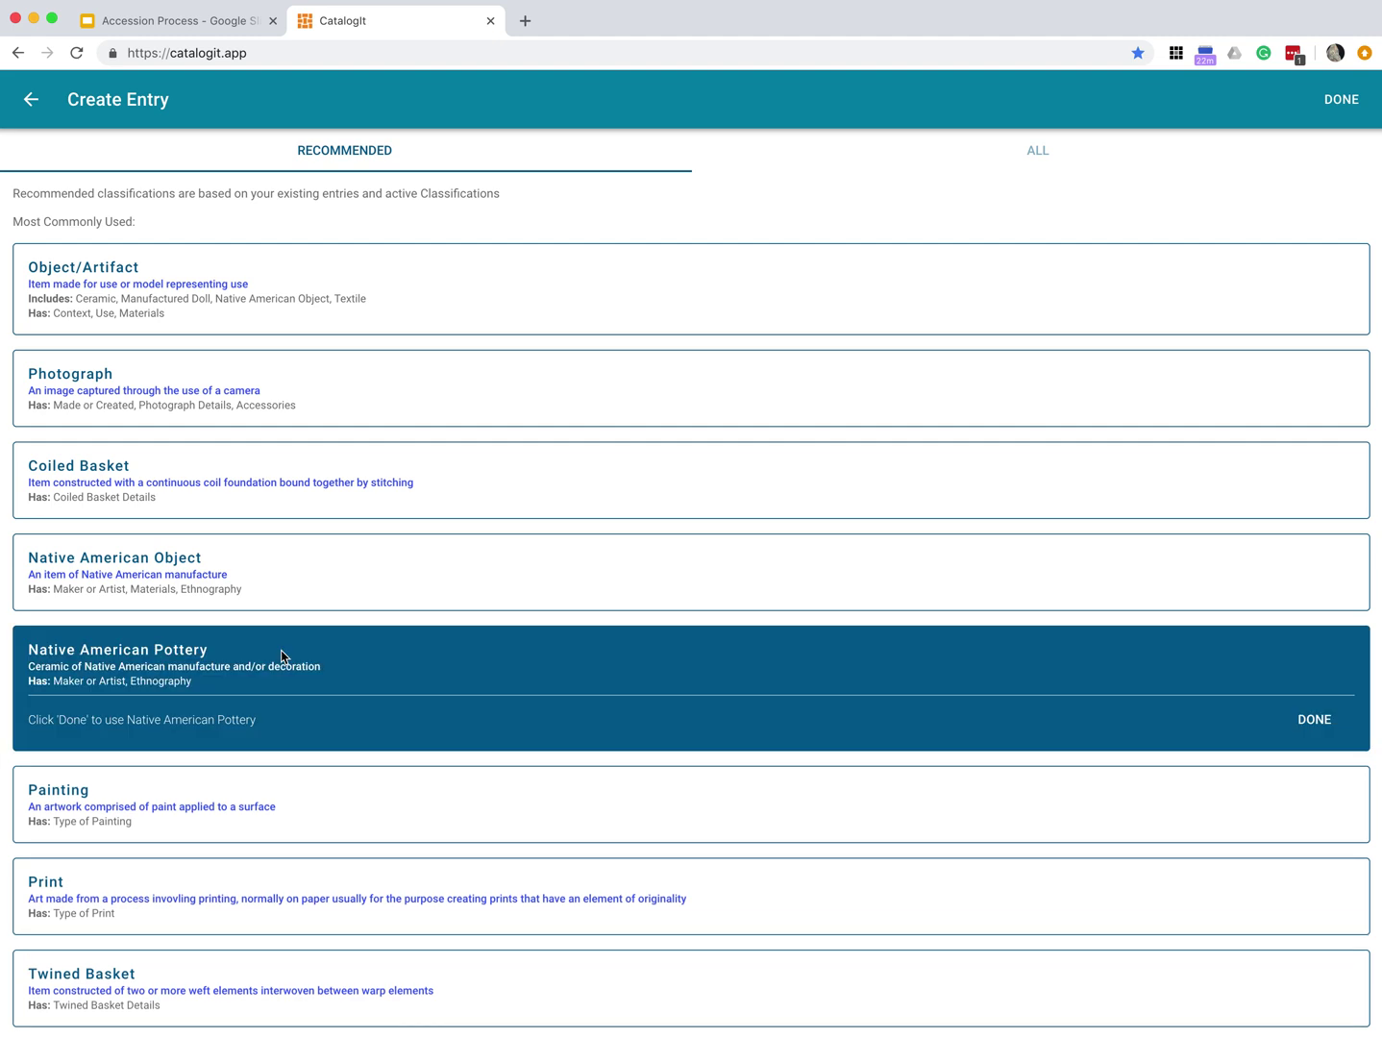
left_click(1312, 718)
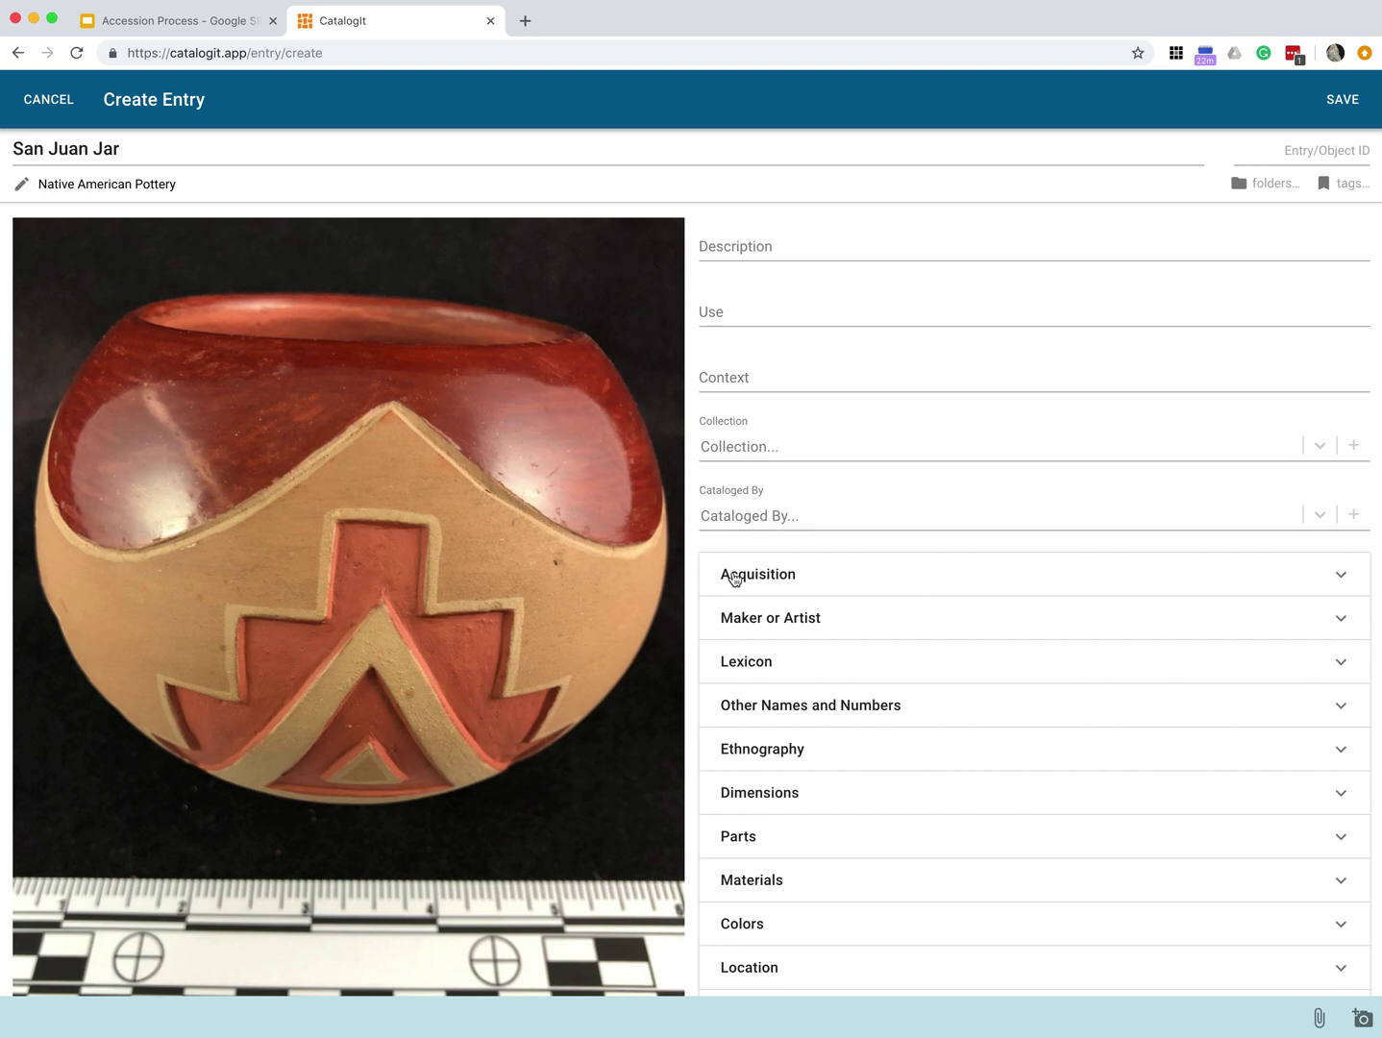
Link San Juan Jar to accession 2018.4 as 2018.4.2 and save it
left_click(856, 580)
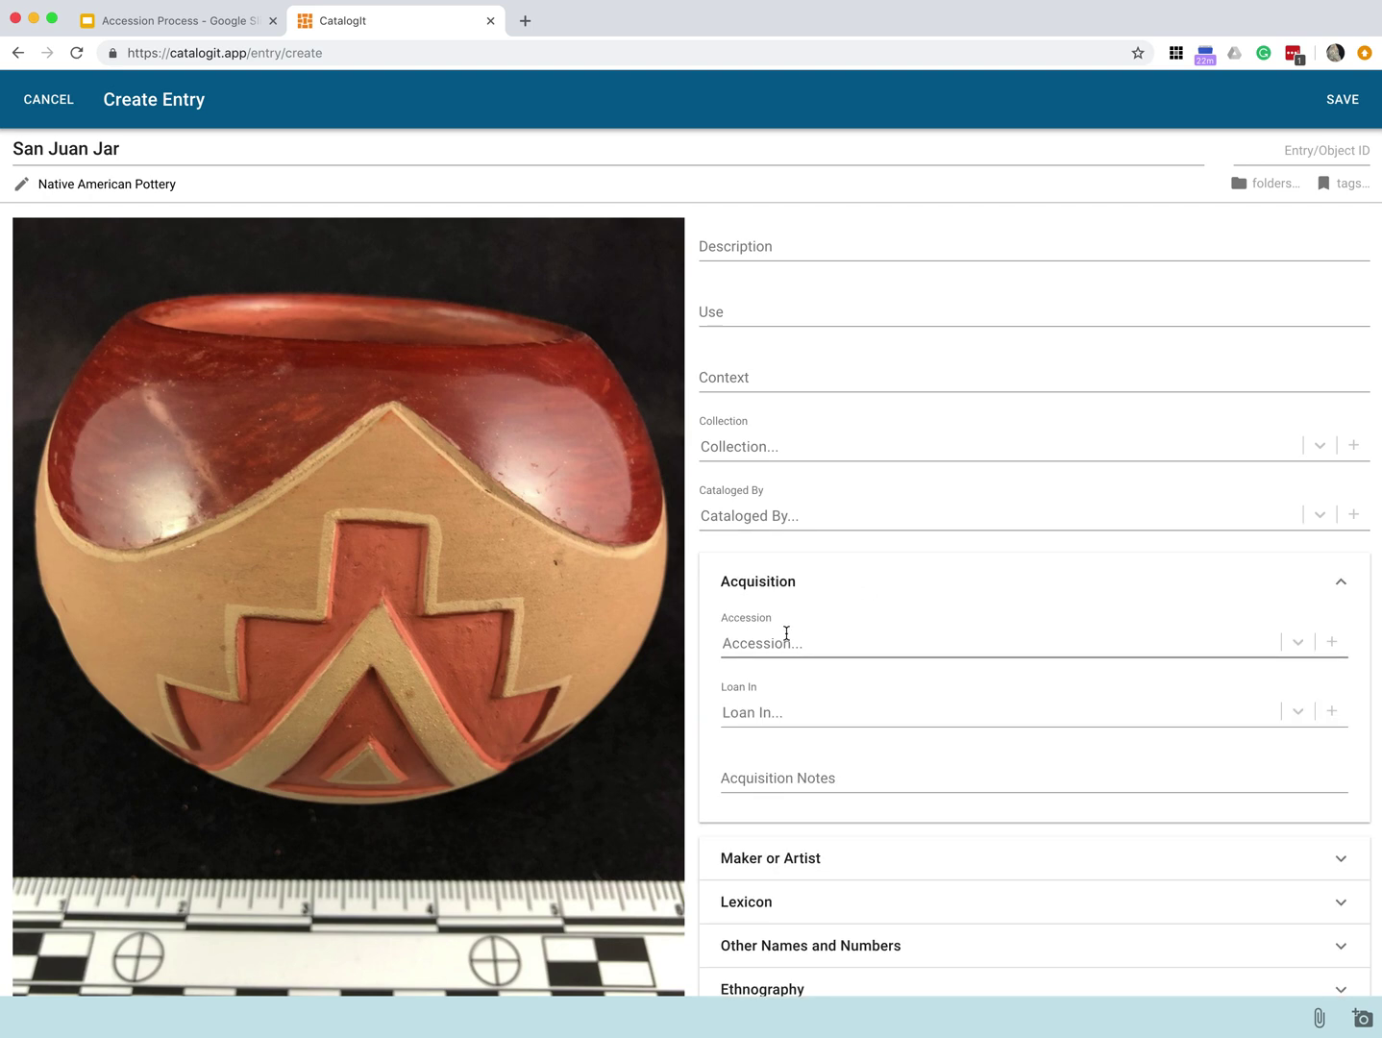
left_click(773, 643)
left_click(790, 697)
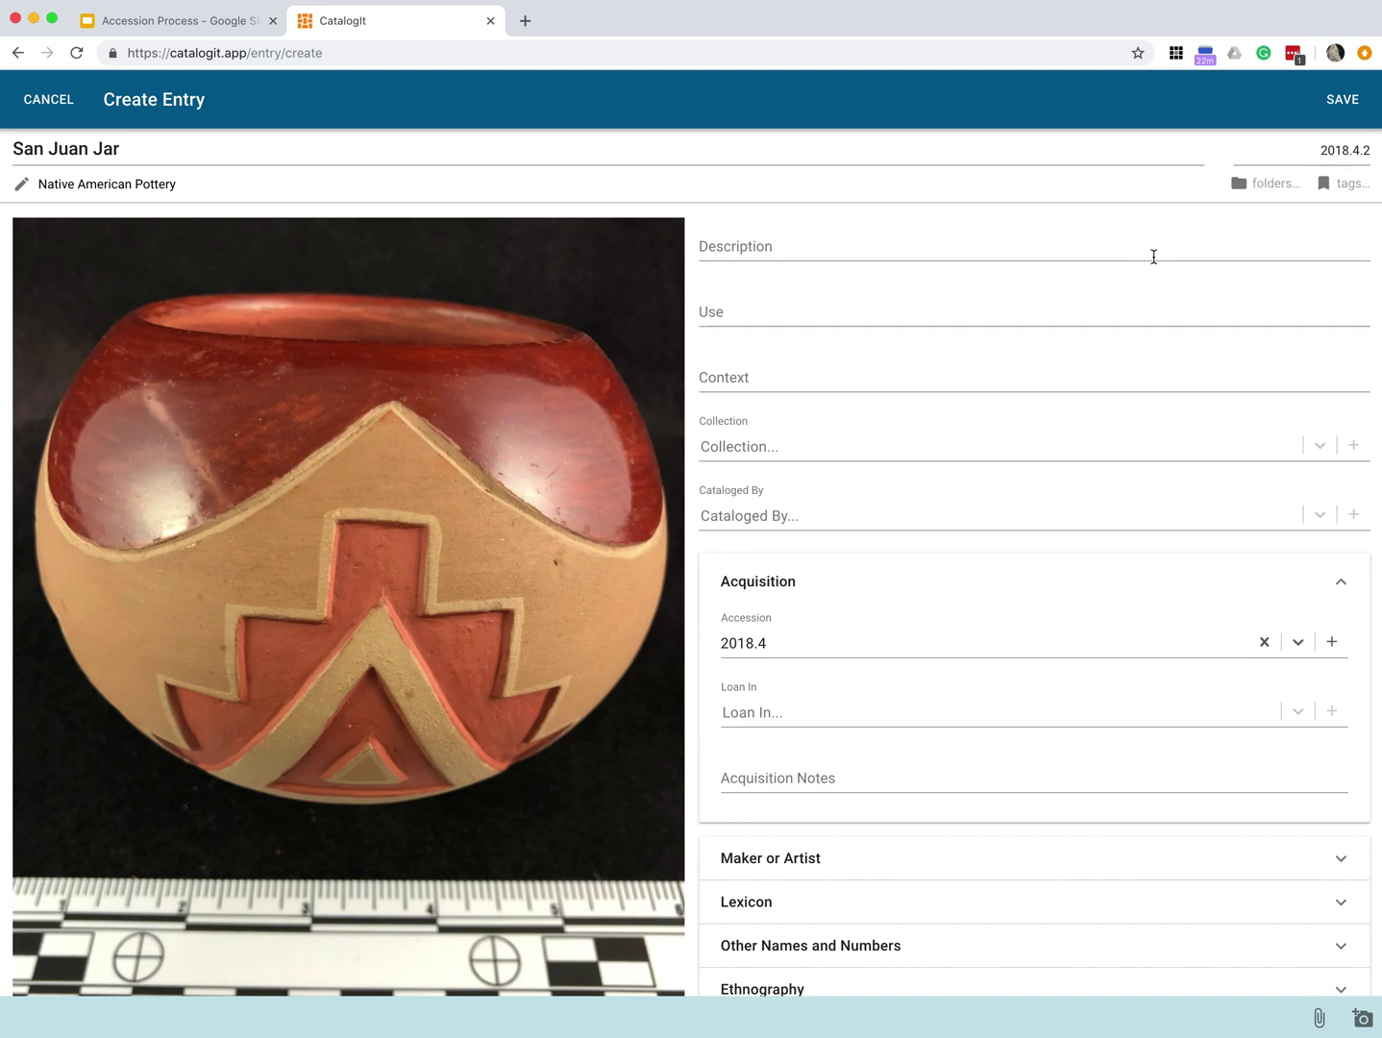
left_click(1343, 101)
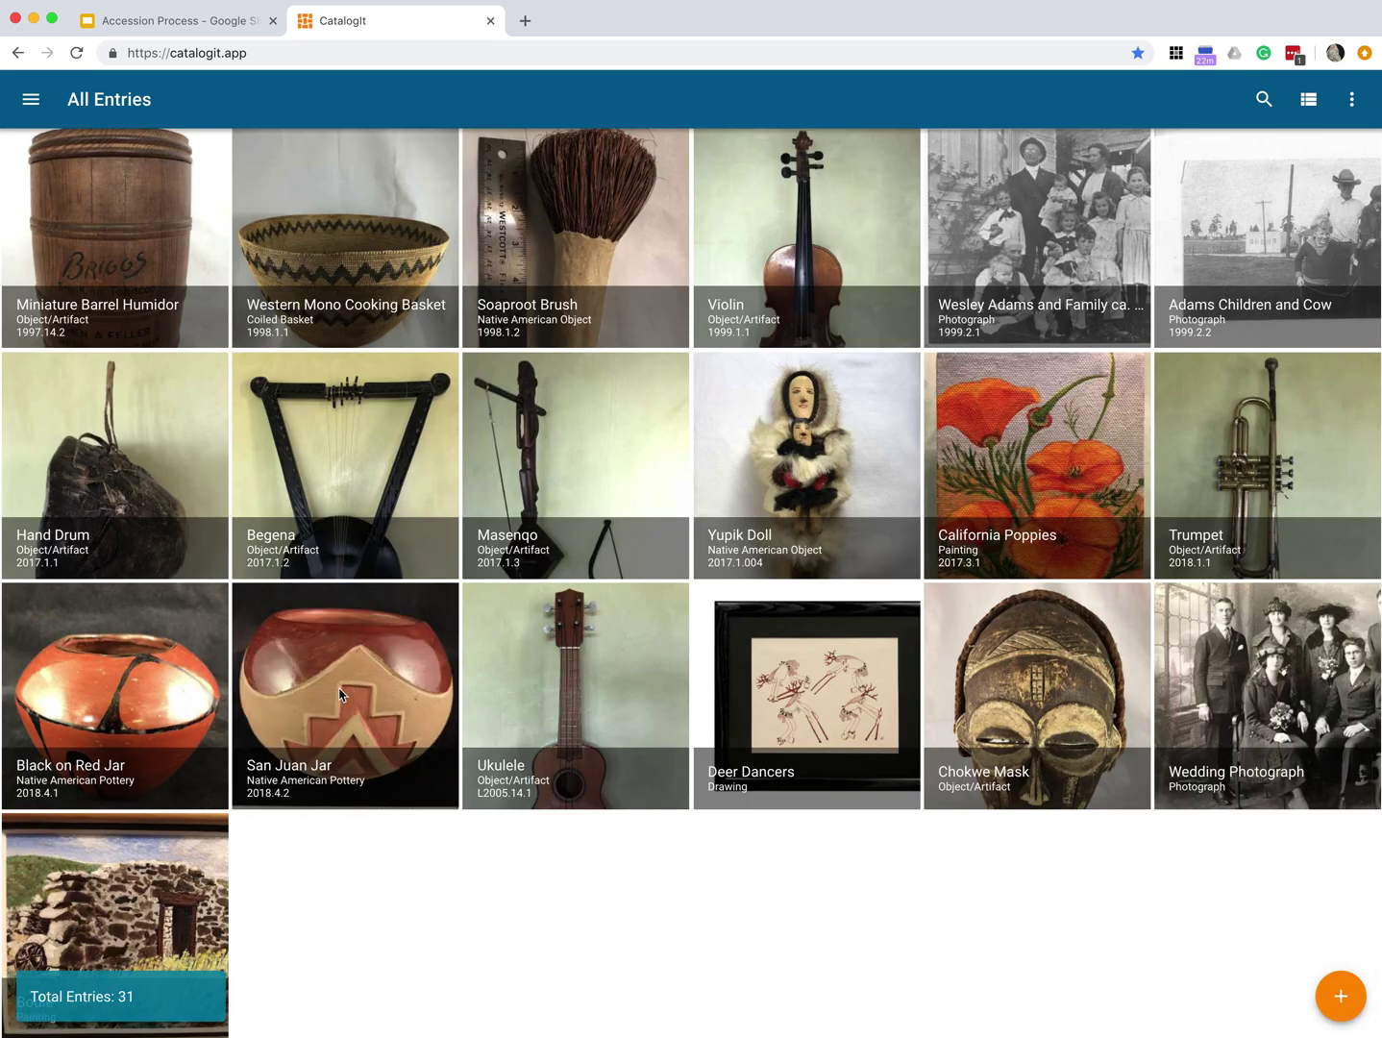
From the San Juan Jar record, view the details of accession 2018.4 and confirm it is used 2 times
left_click(327, 704)
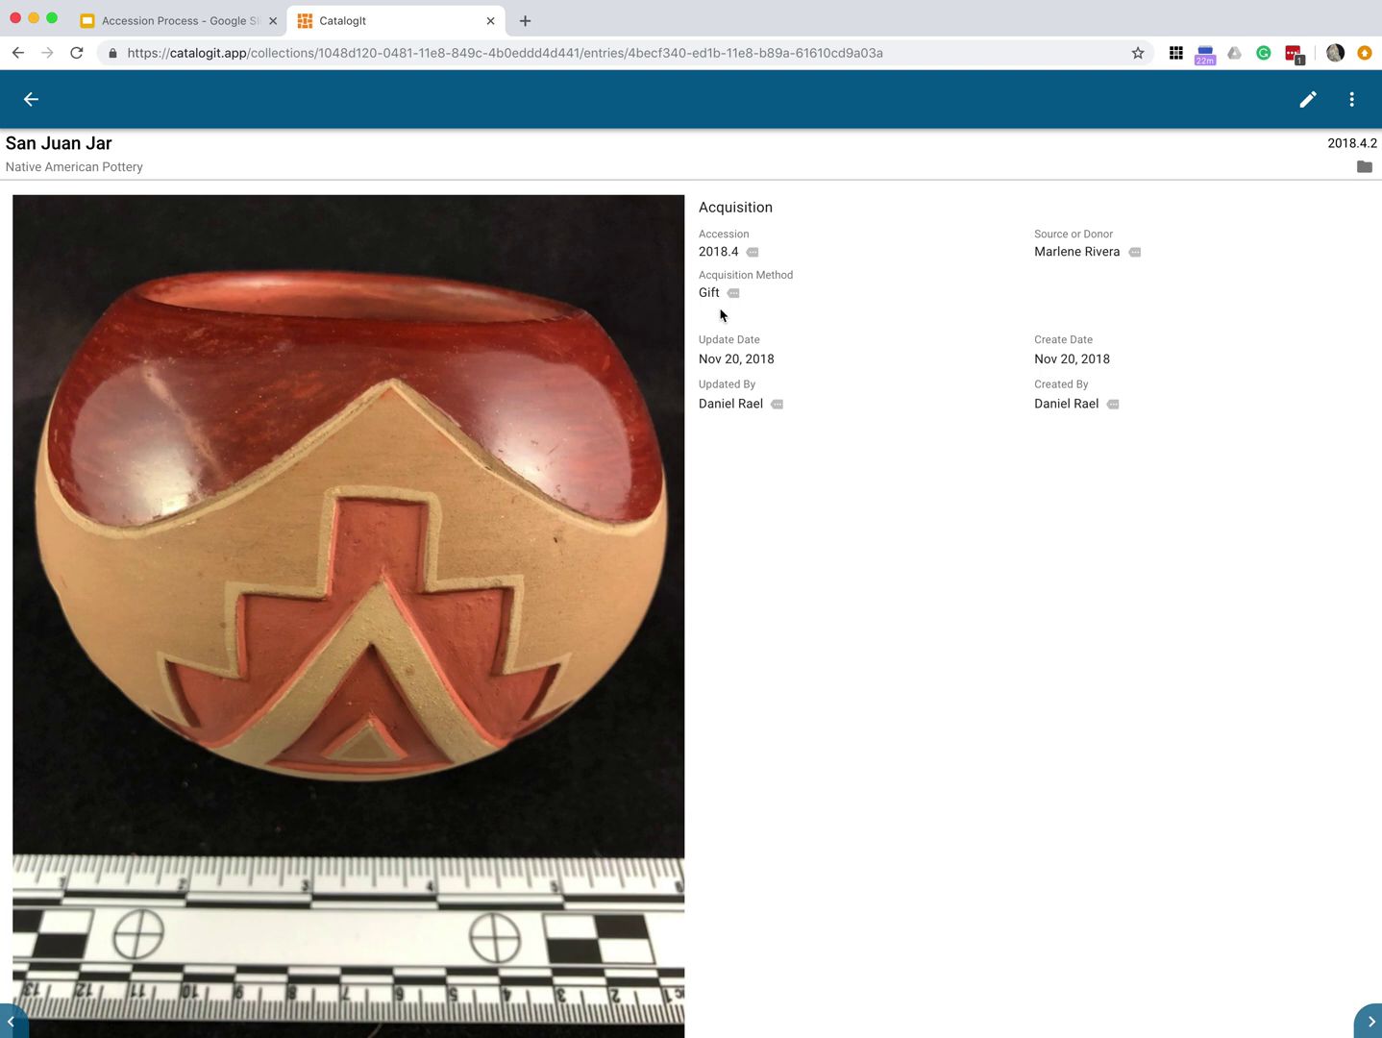
left_click(756, 252)
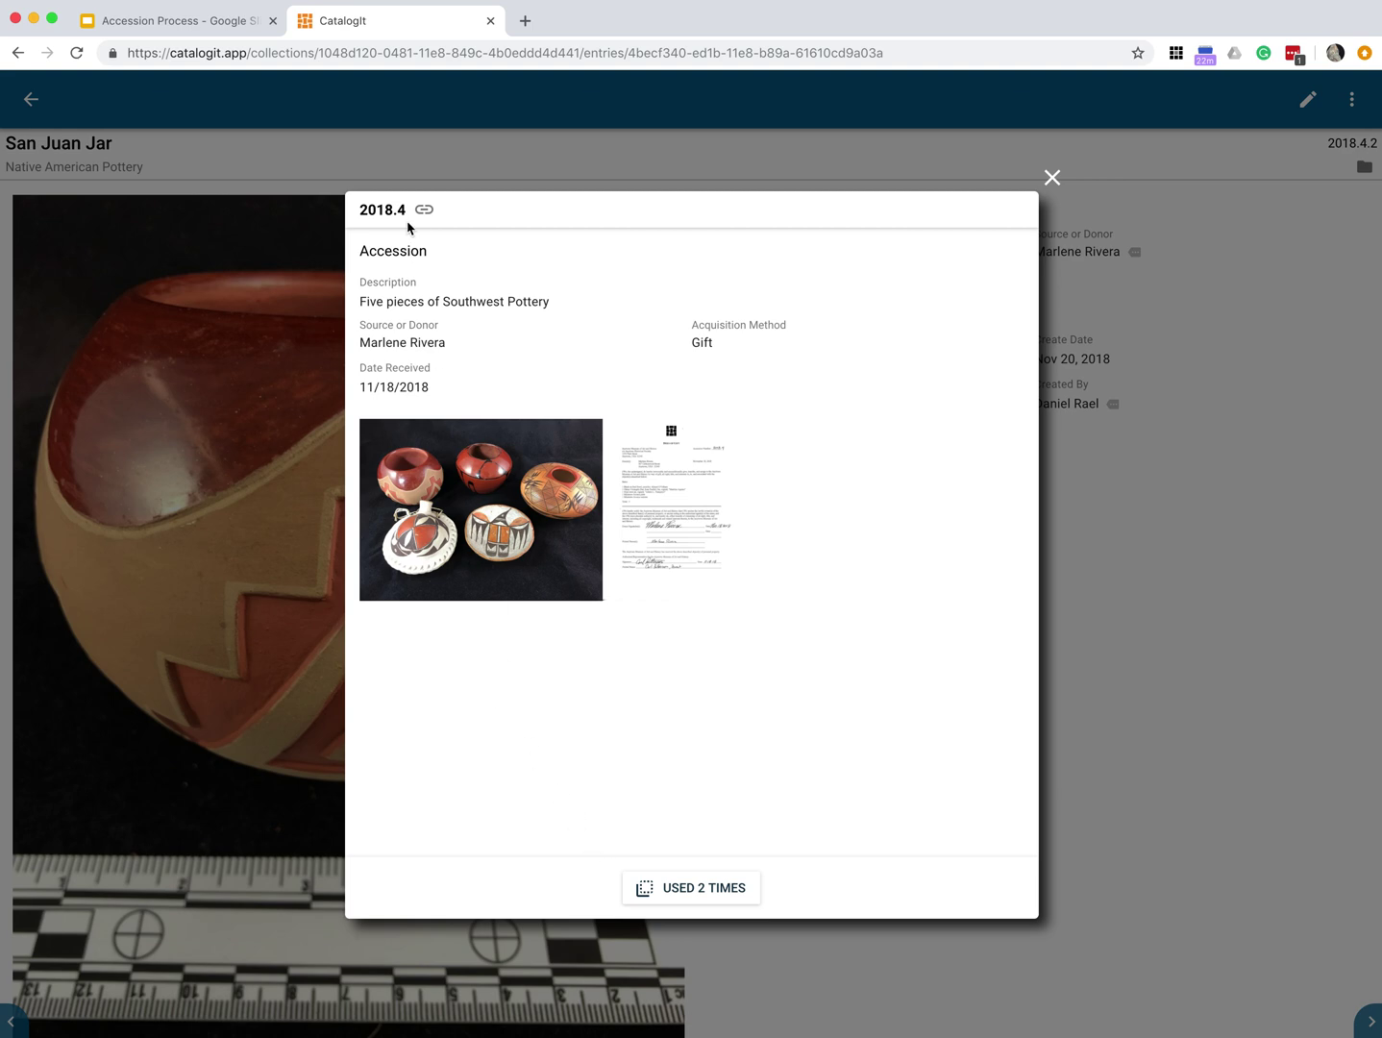
left_click(698, 889)
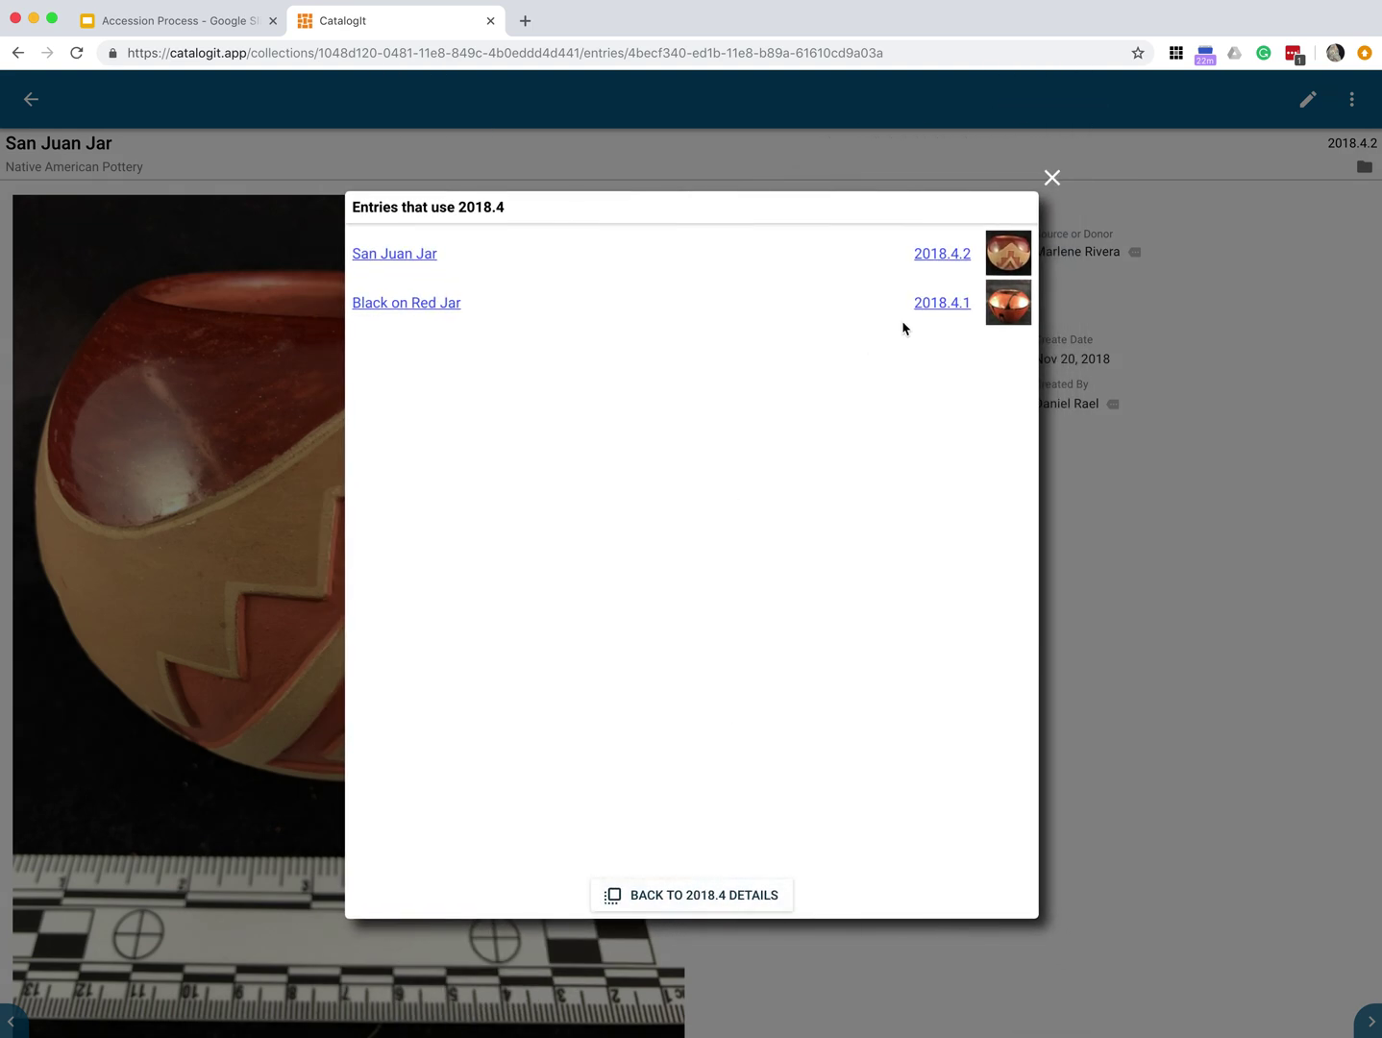
left_click(676, 895)
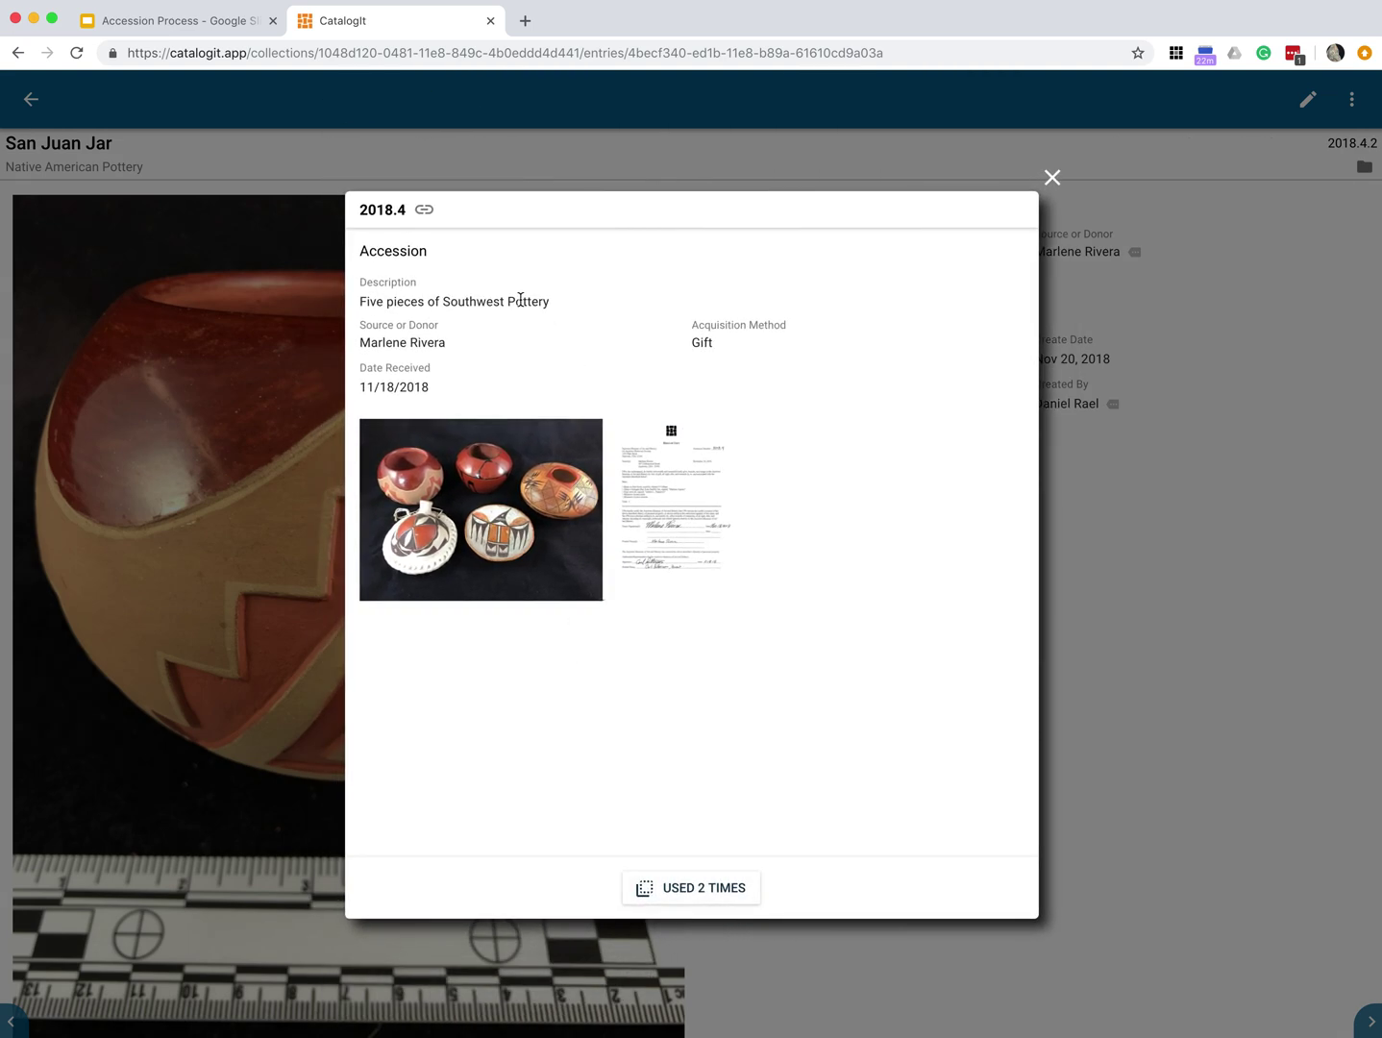
Open the full View Accession page for 2018.4, list its 2 entries, and open San Juan Jar
left_click(424, 209)
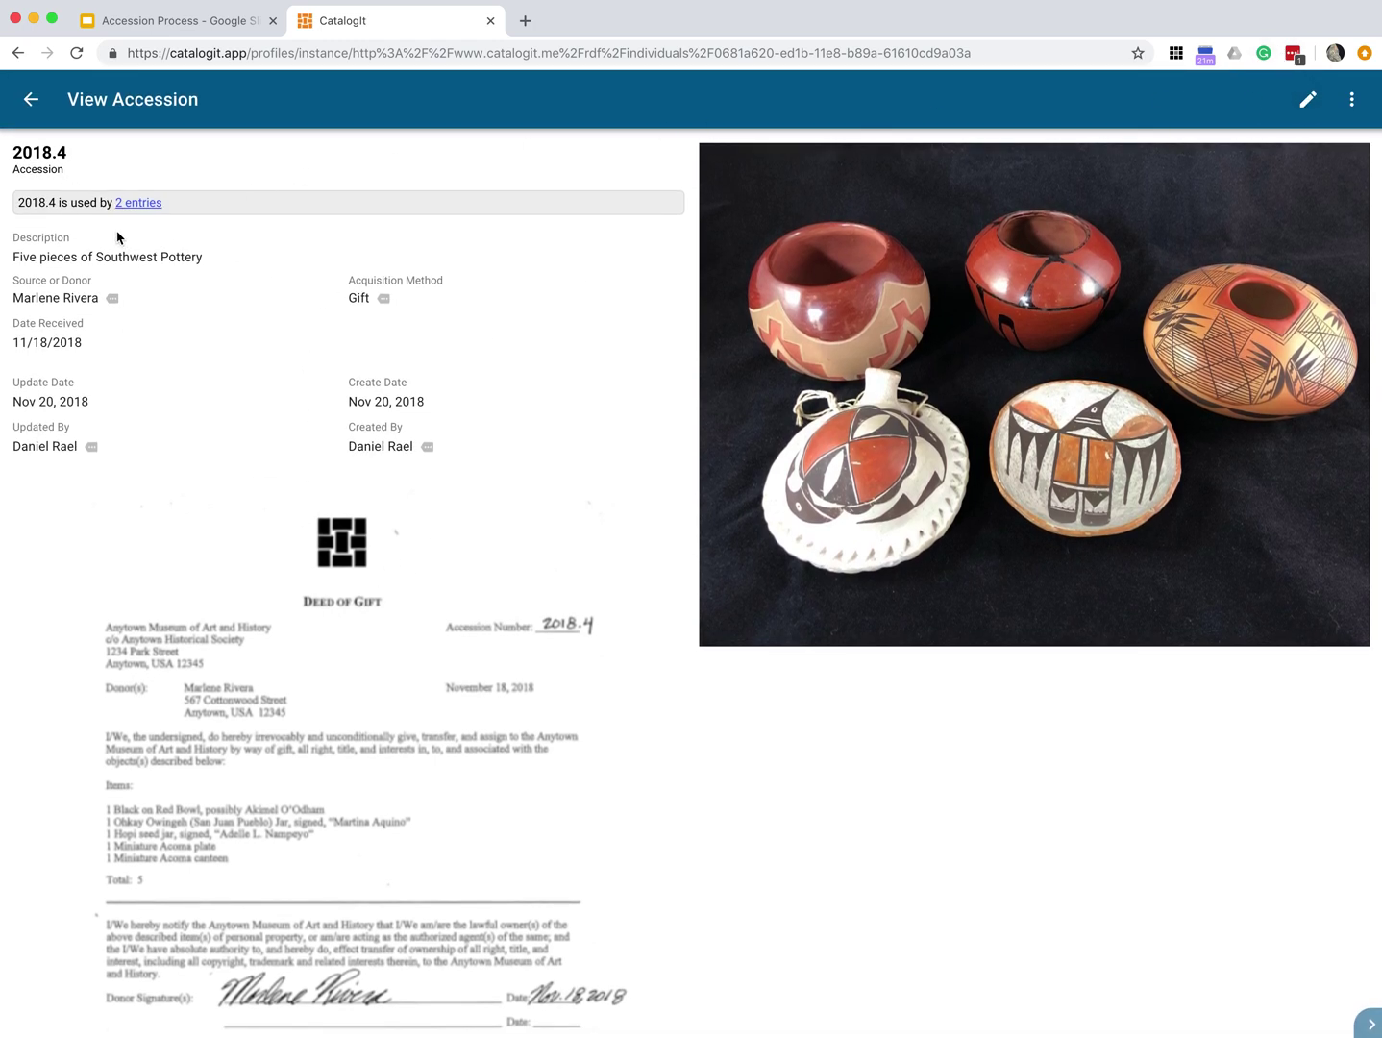
left_click(142, 204)
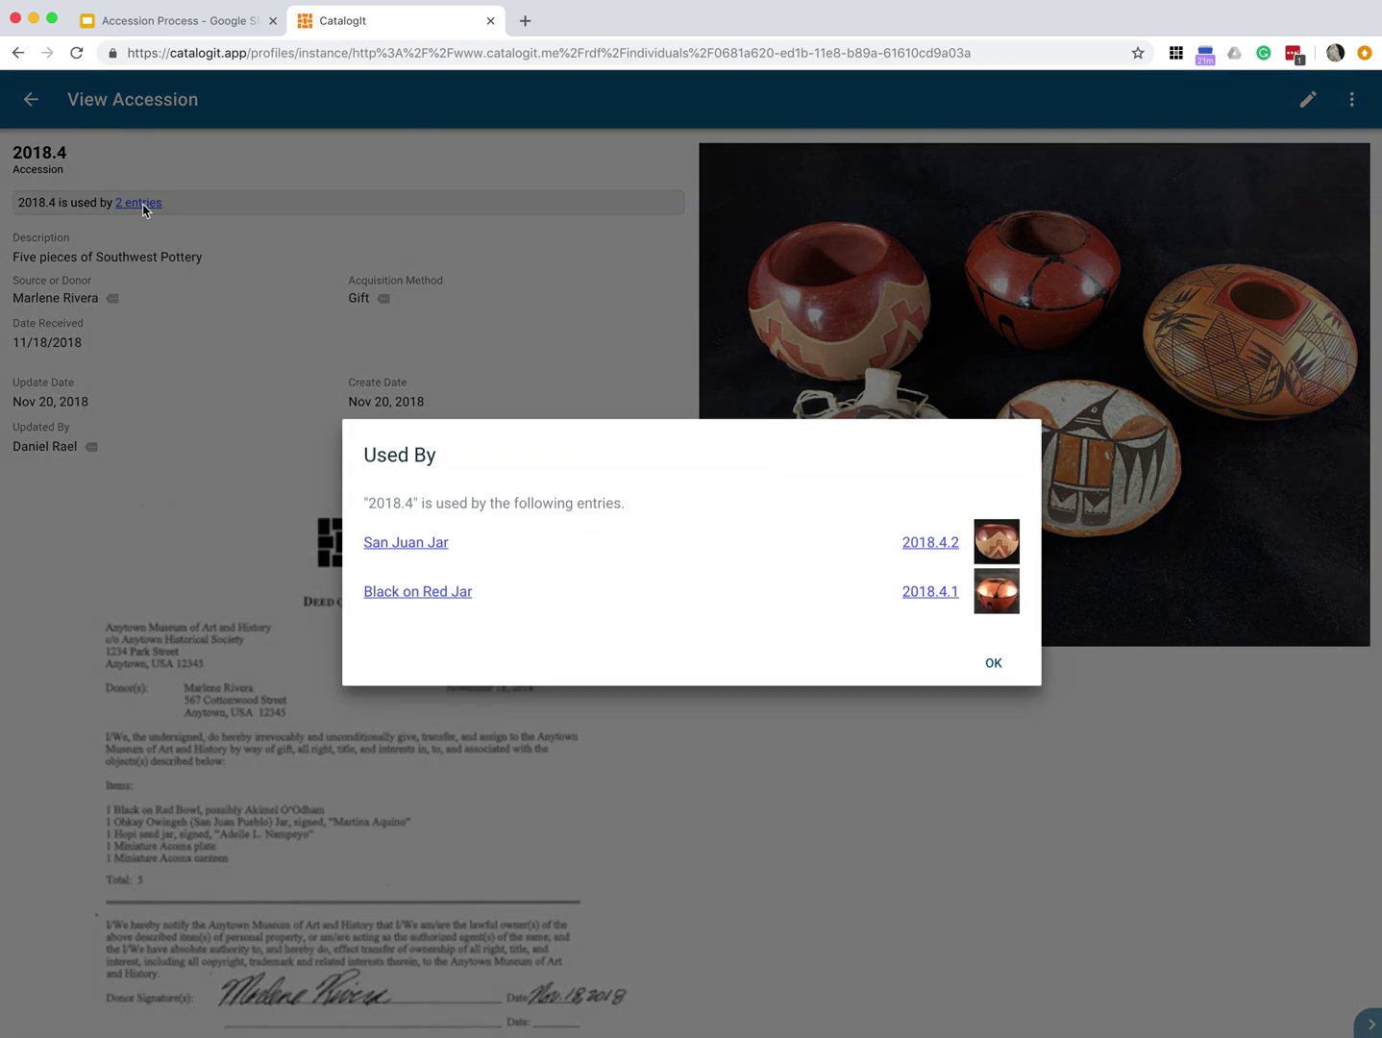
left_click(413, 548)
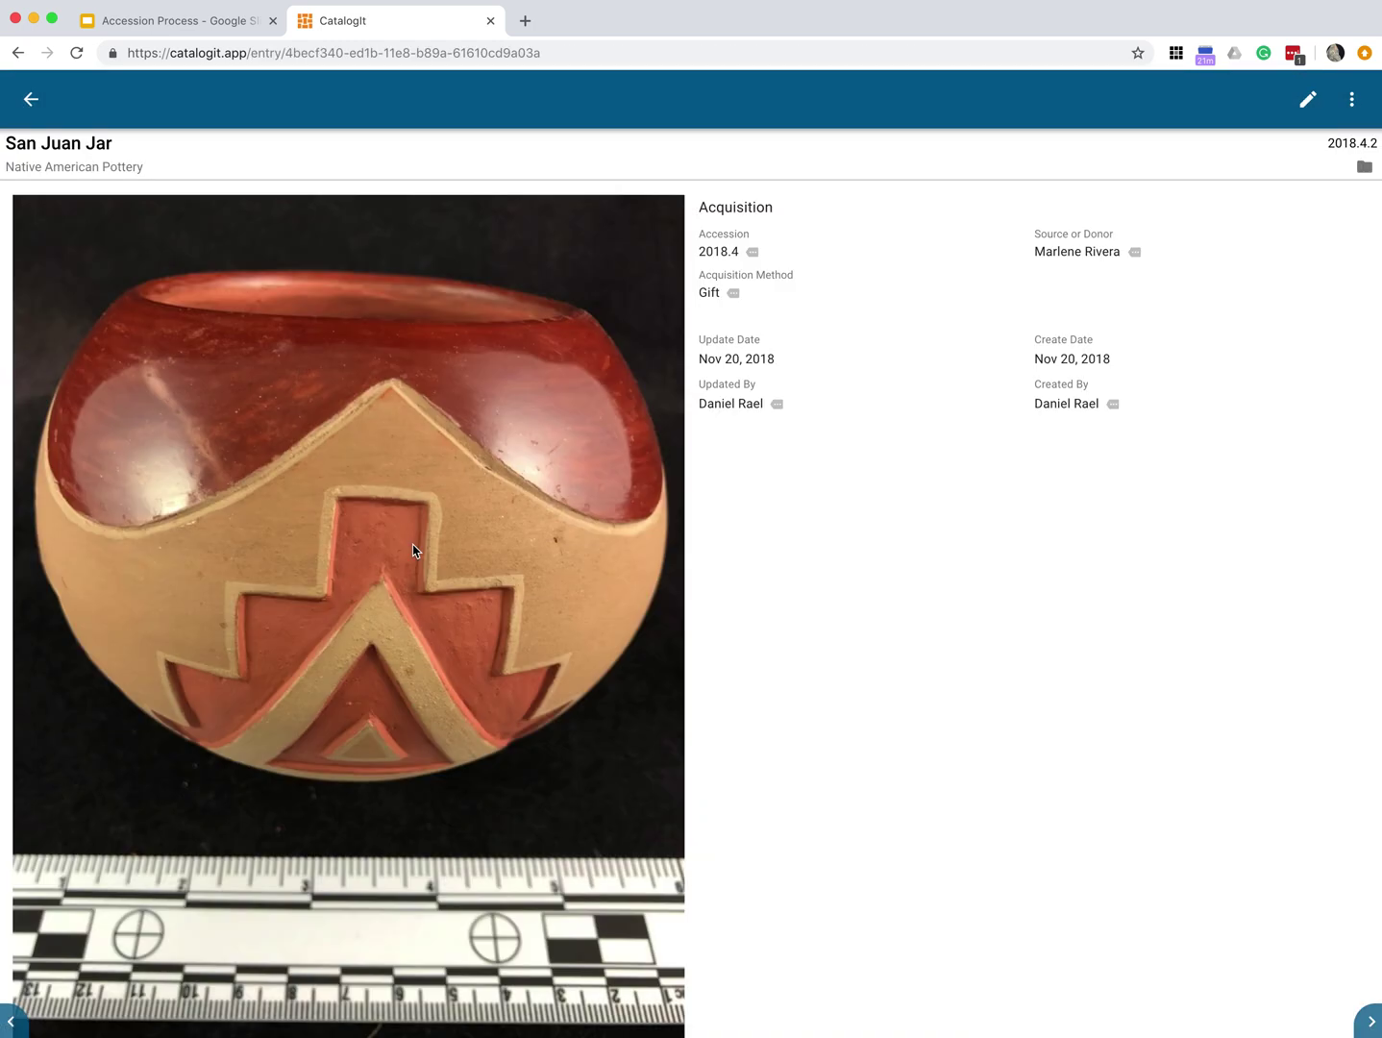
Return to the All Entries grid and scroll up to its top
left_click(32, 107)
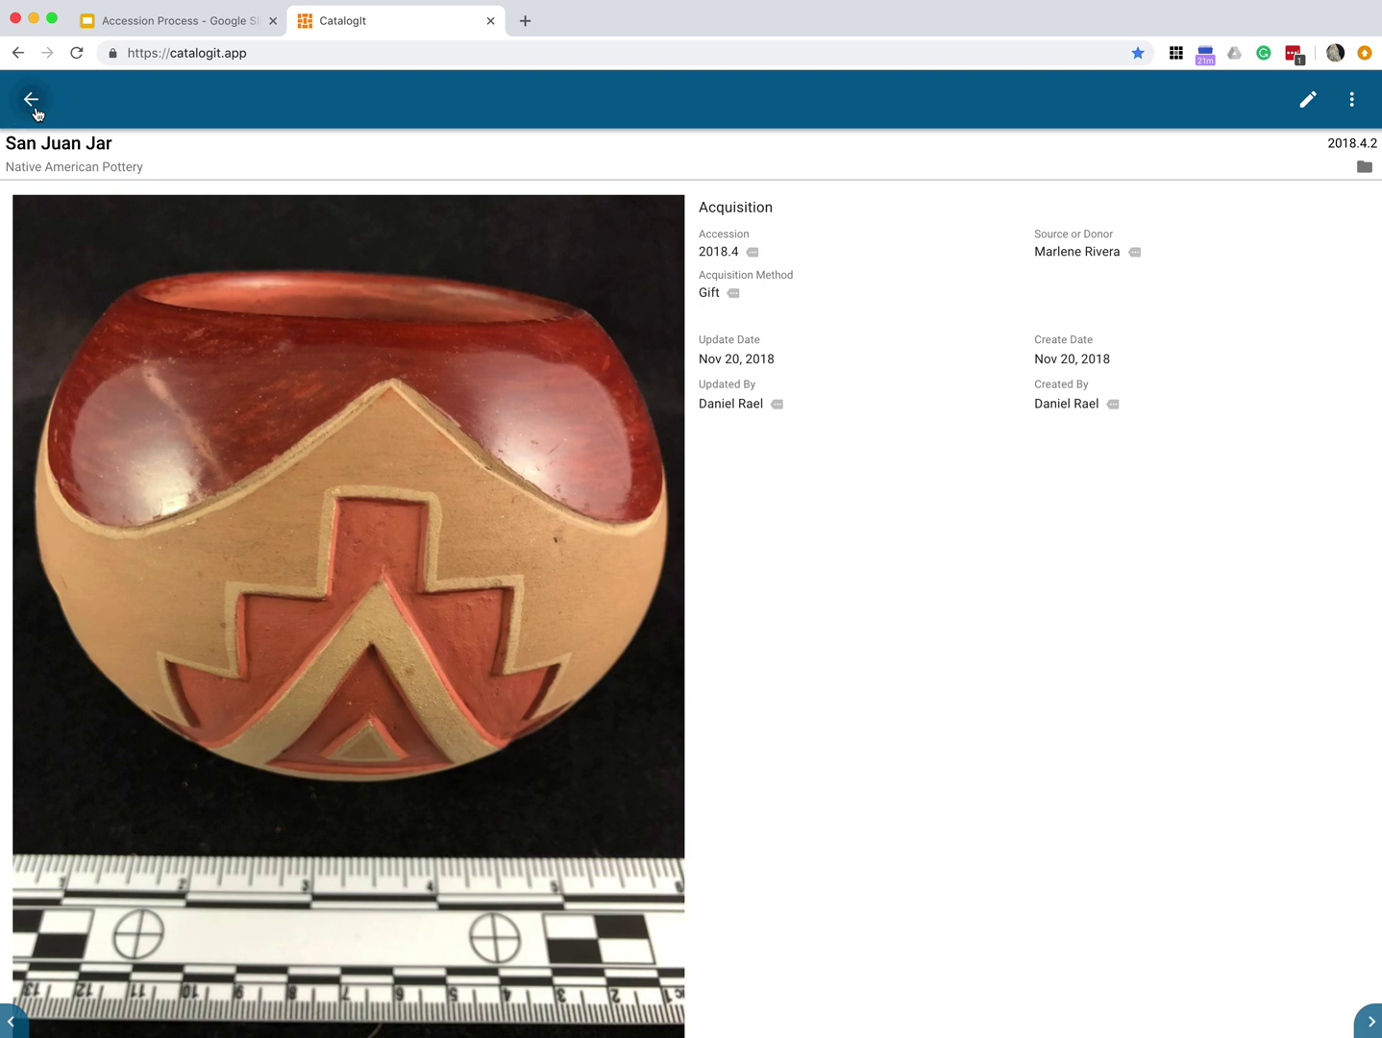
scroll(428, 805, "up", 2)
scroll(428, 805, "up", 1)
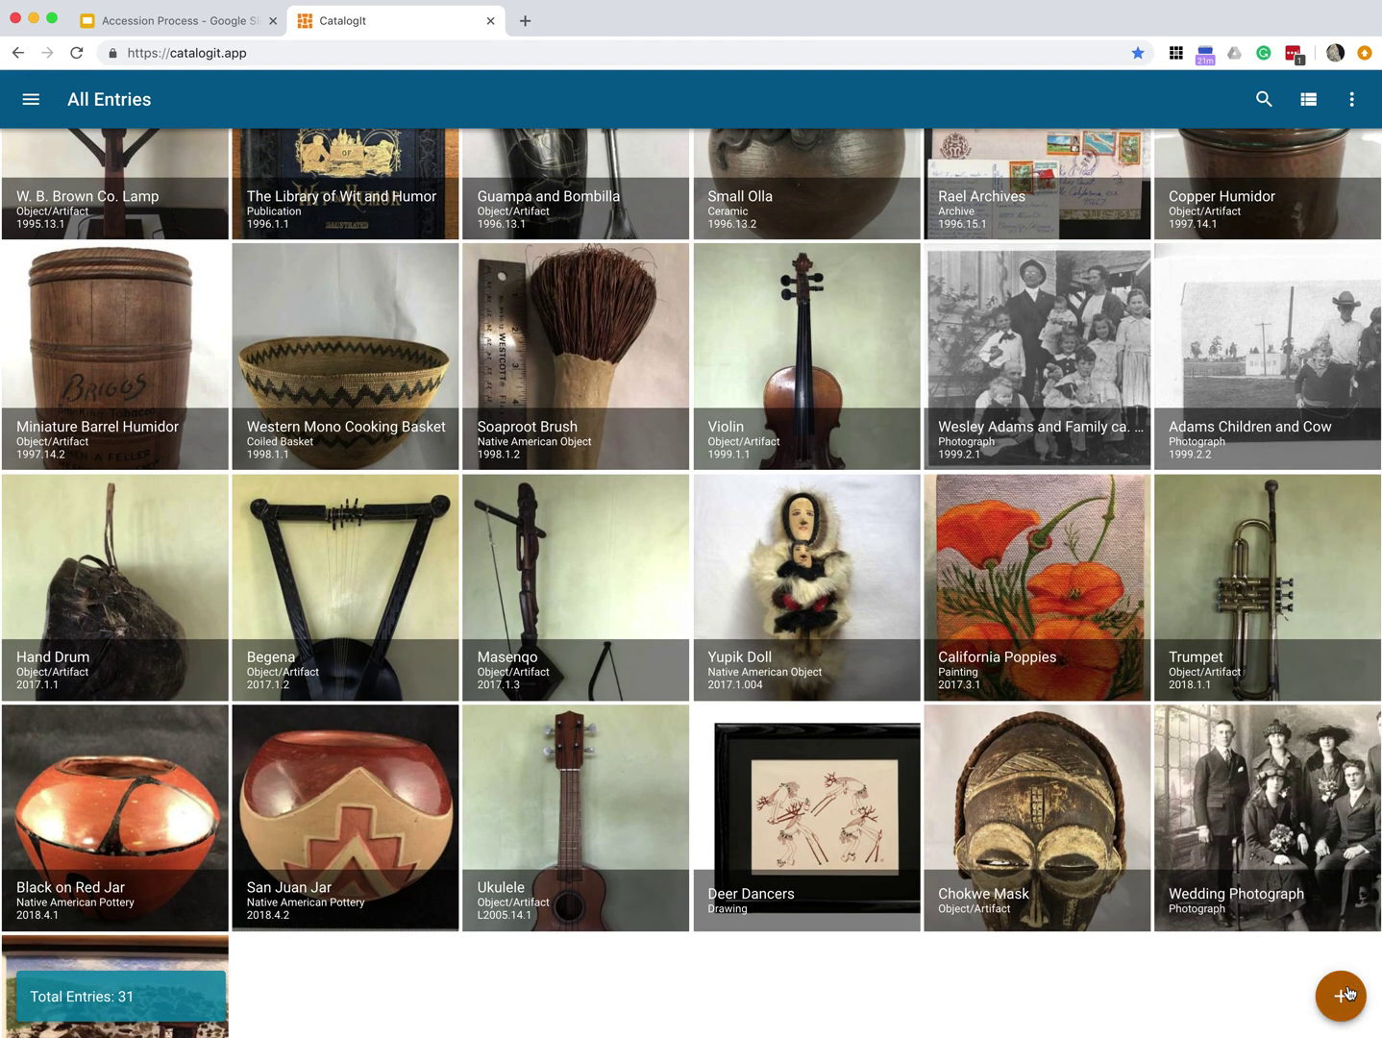
scroll(1062, 889, "up", 3)
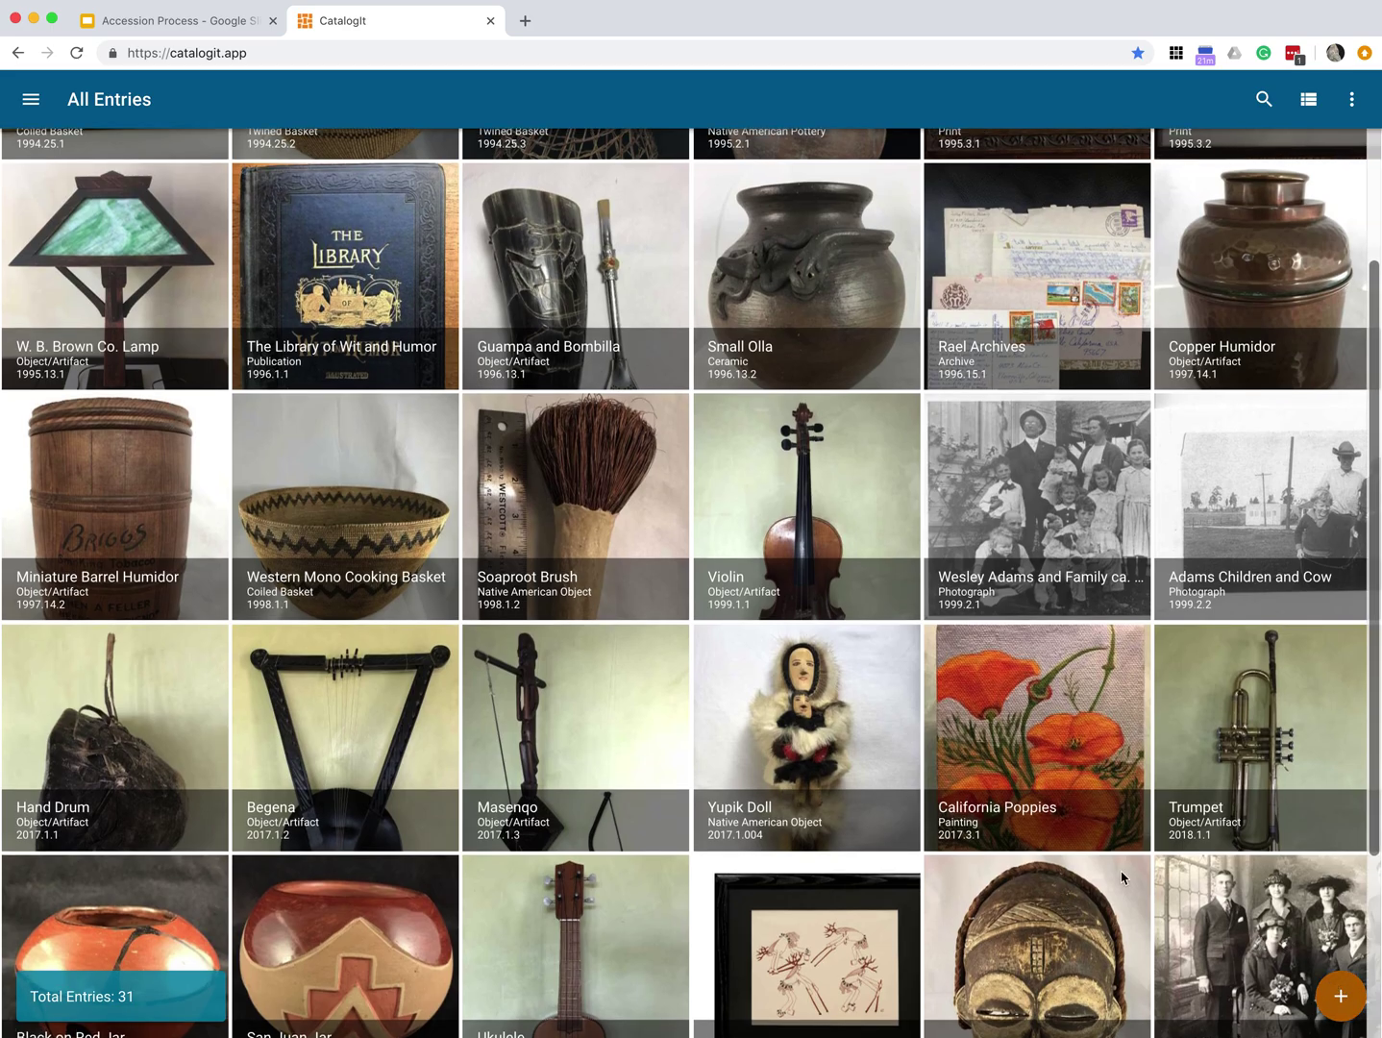